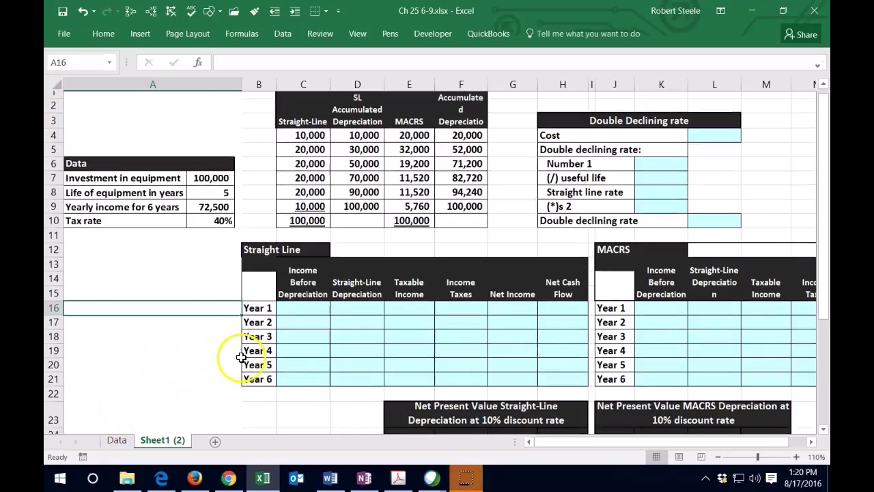
- Point out the Straight Line and MACRS depreciation schedules on the sheet
scroll(238, 358, down, 2)
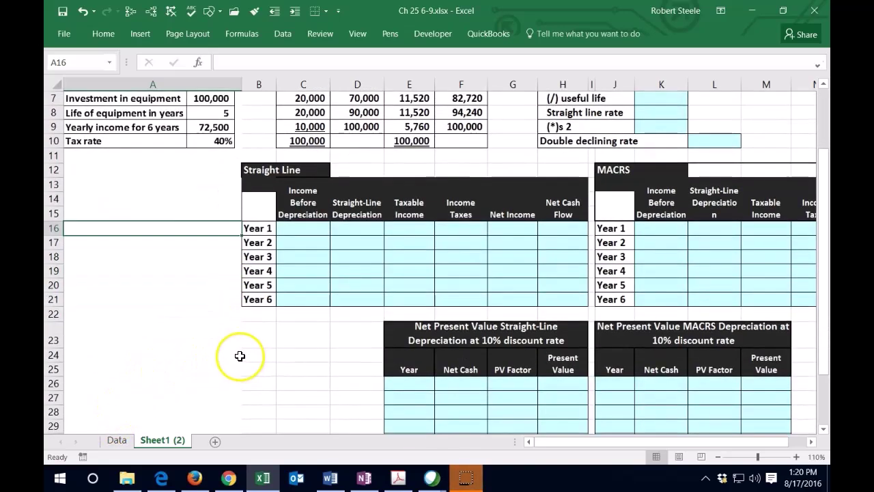
scroll(240, 356, up, 2)
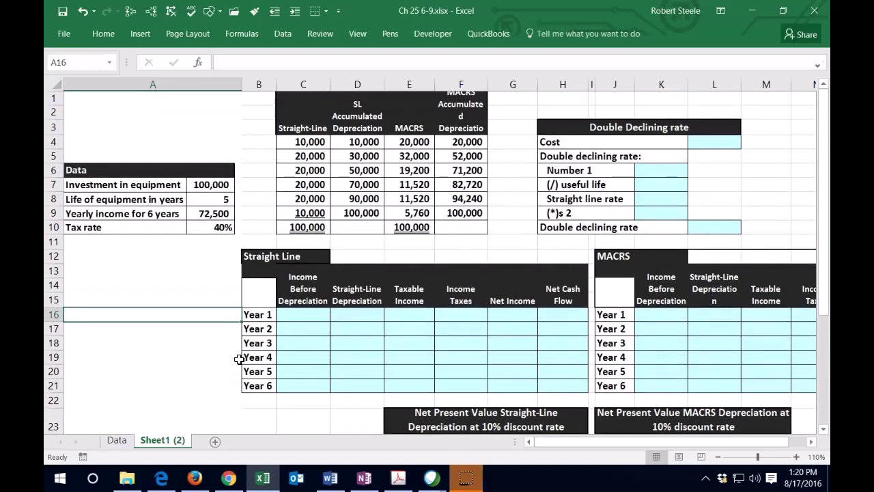
click(256, 256)
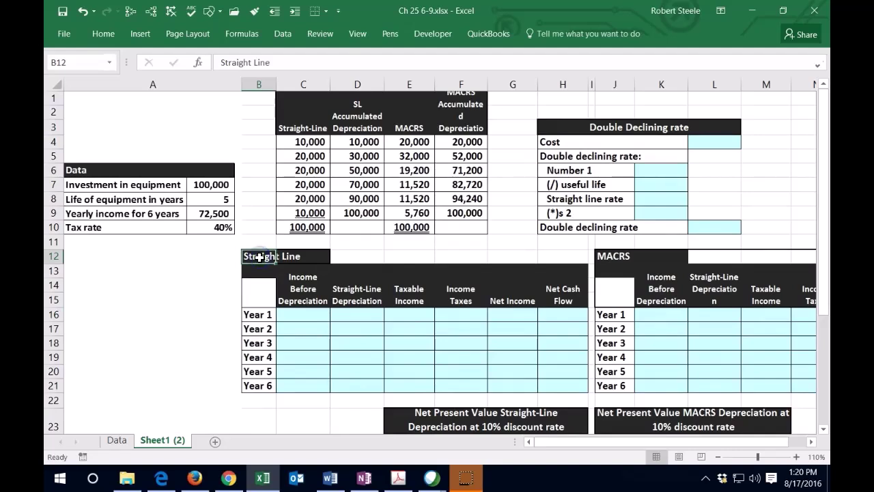
click(613, 258)
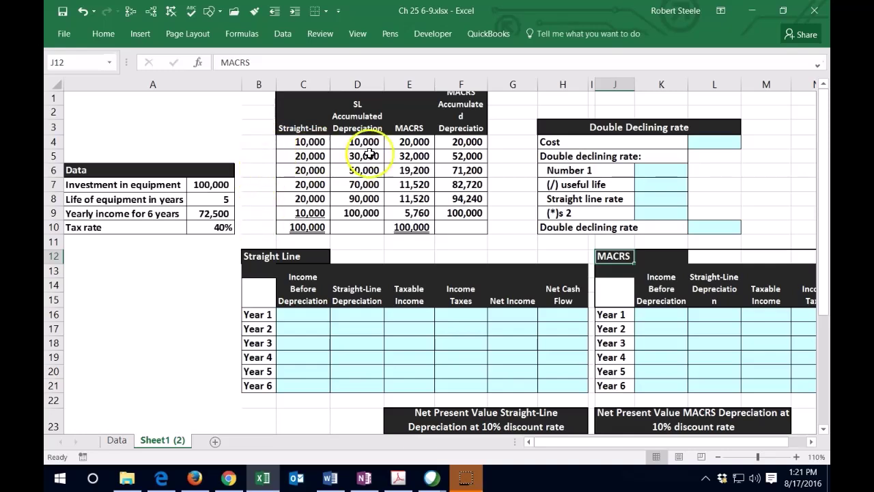
- Step through the straight-line depreciation amounts, starting from the first-year formula
click(266, 143)
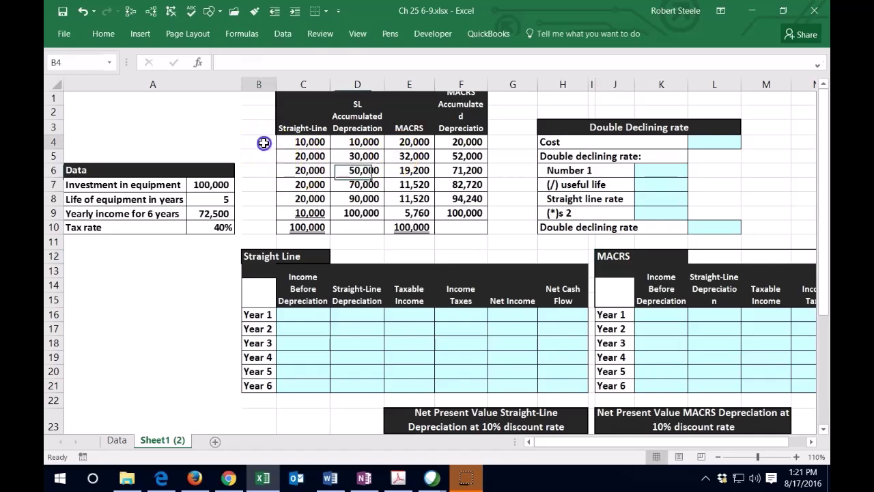
click(293, 141)
key(Down)
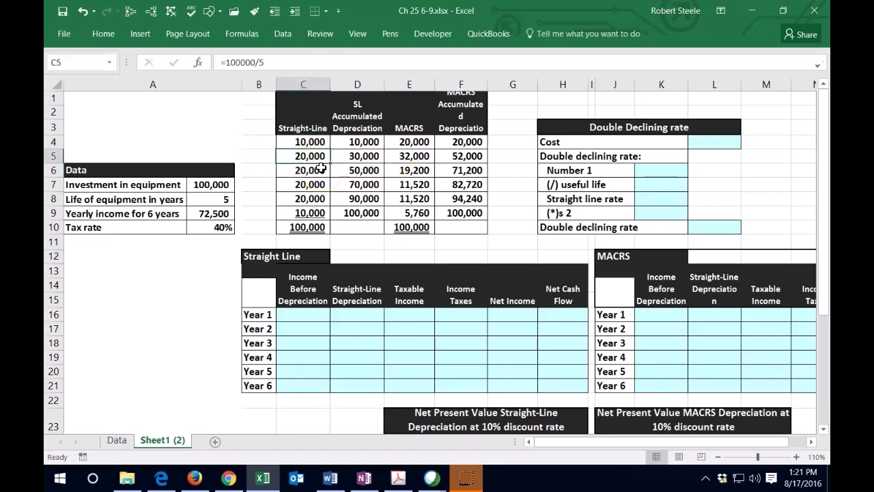
key(Down)
key(Down)
key(Down)
key(Down)
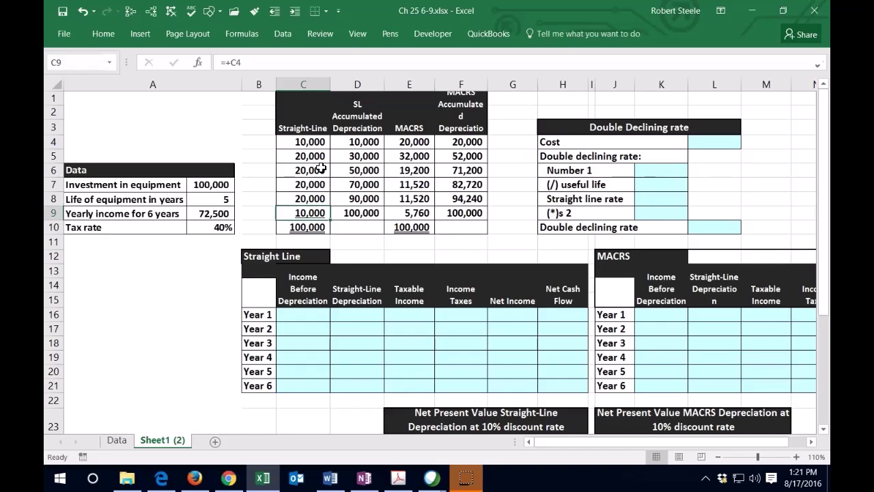
click(312, 141)
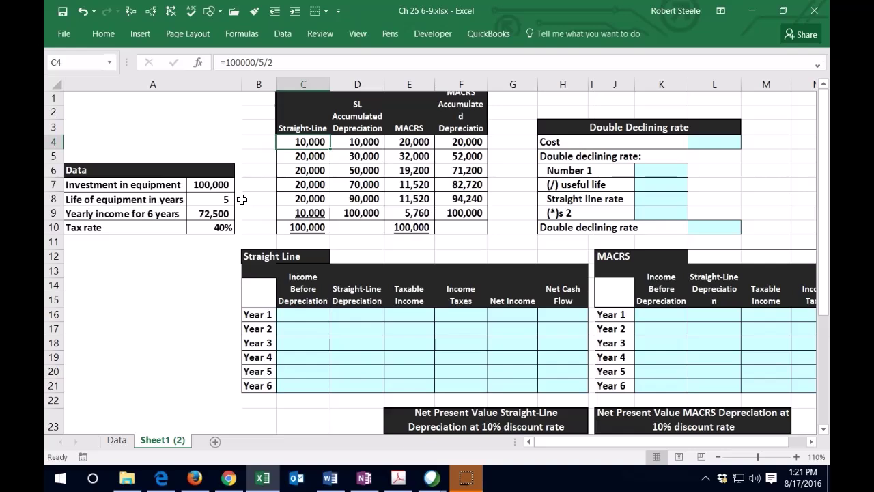
- In Calculator, compute 100,000 ÷ 5 = 20,000, then ÷ 2 = 10,000, and return to the sheet
key(XF86Calculator)
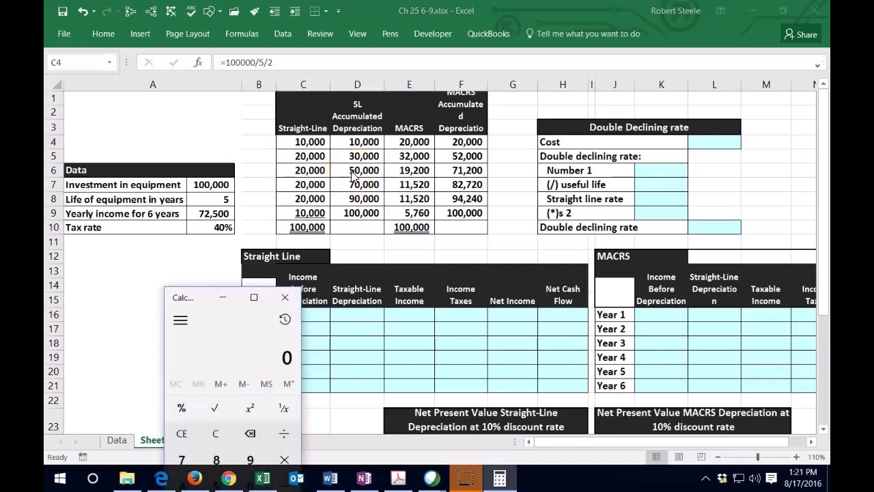
drag(204, 297, 492, 92)
text(1)
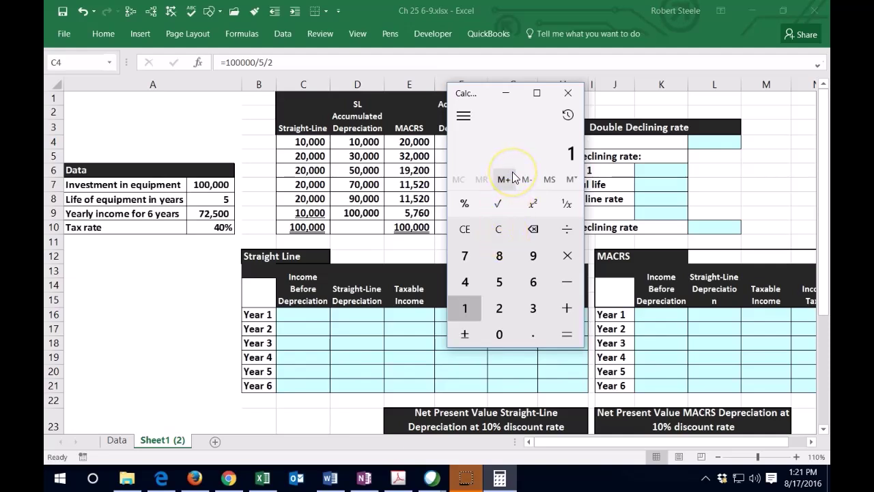
text(00,000)
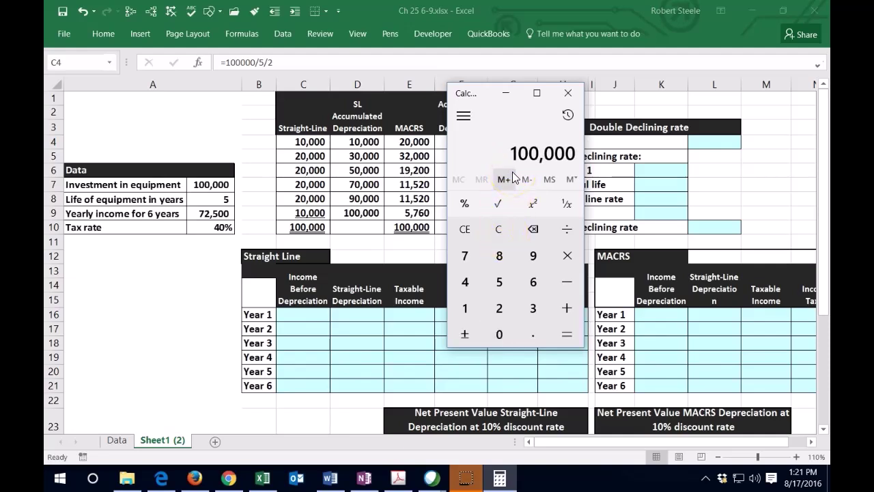
key(slash)
text(5)
key(Return)
key(slash)
text(2)
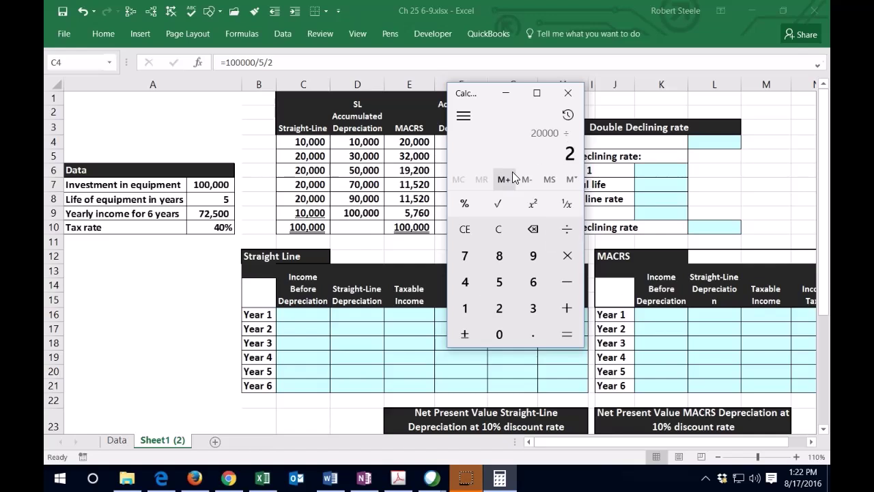
key(Return)
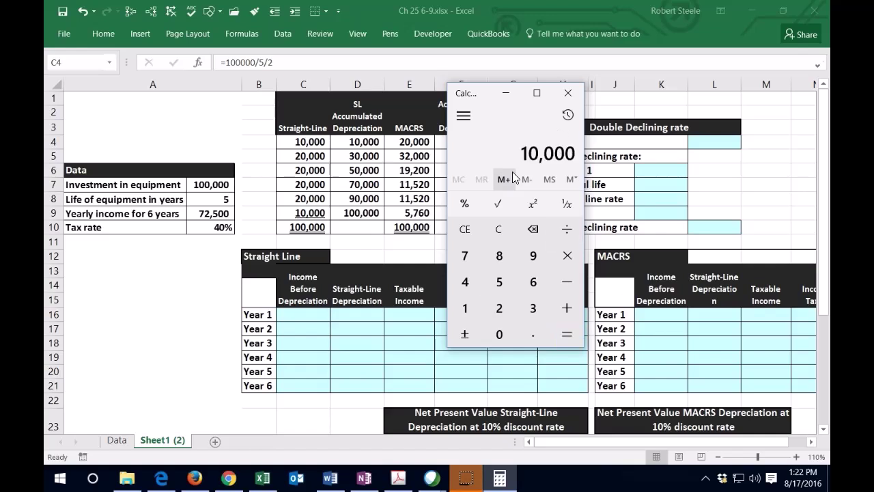
click(230, 263)
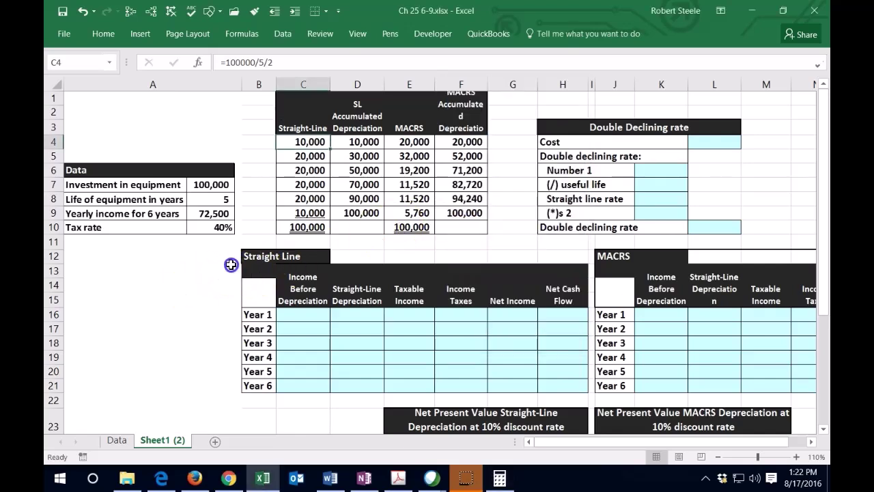
- Inspect the Year 3 depreciation, copied-year and first MACRS depreciation formulas
click(297, 170)
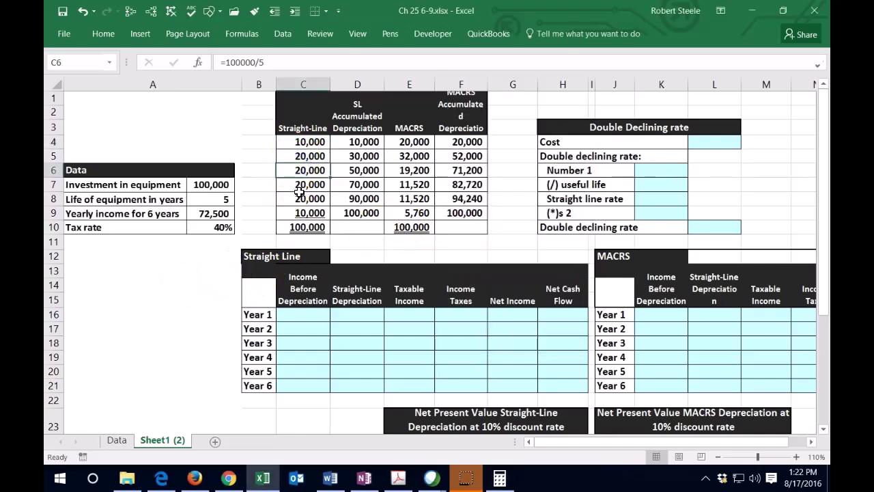
click(299, 189)
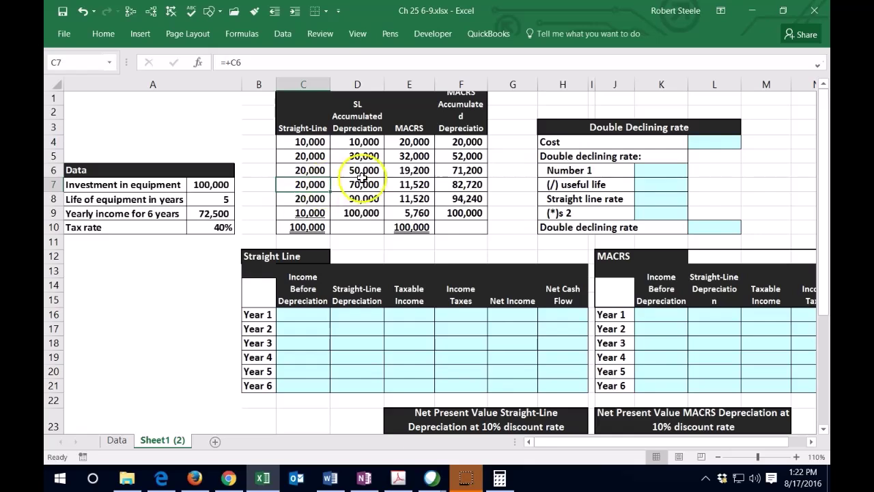
click(410, 142)
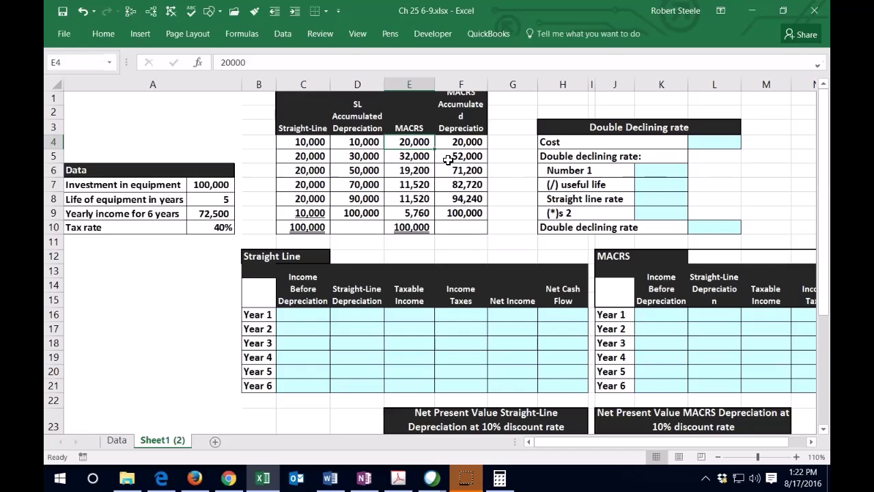
- Enter 100,000 as the Cost in the Double Declining rate table
click(700, 144)
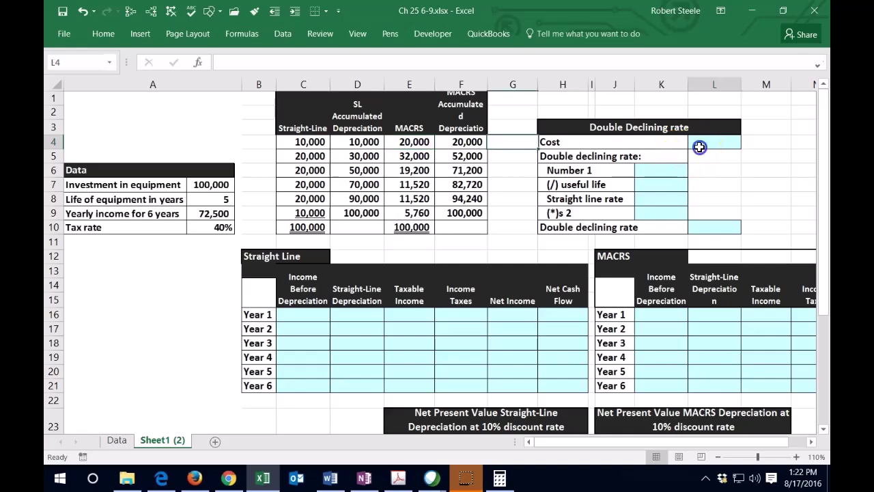
click(714, 163)
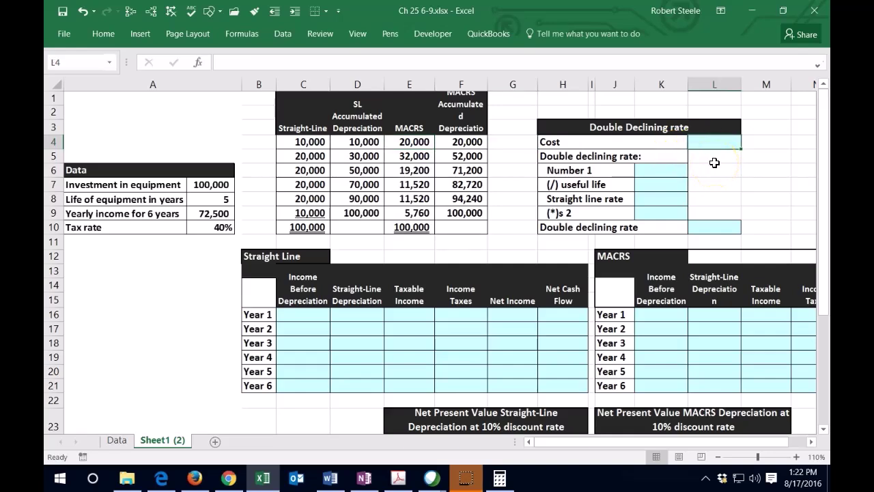
text(100000)
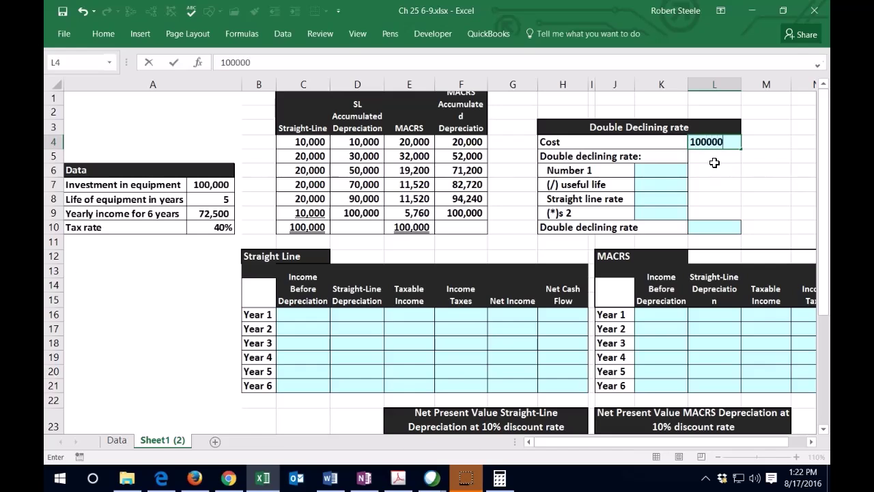
key(Return)
key(Down)
key(Left)
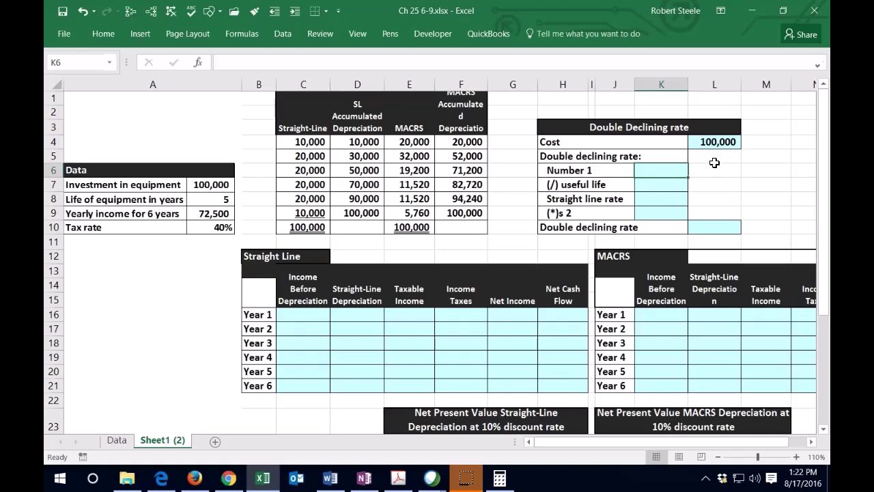
- Enter Number 1 and useful life 5, and compute the 20% straight-line rate as 1/5
text(1)
key(Return)
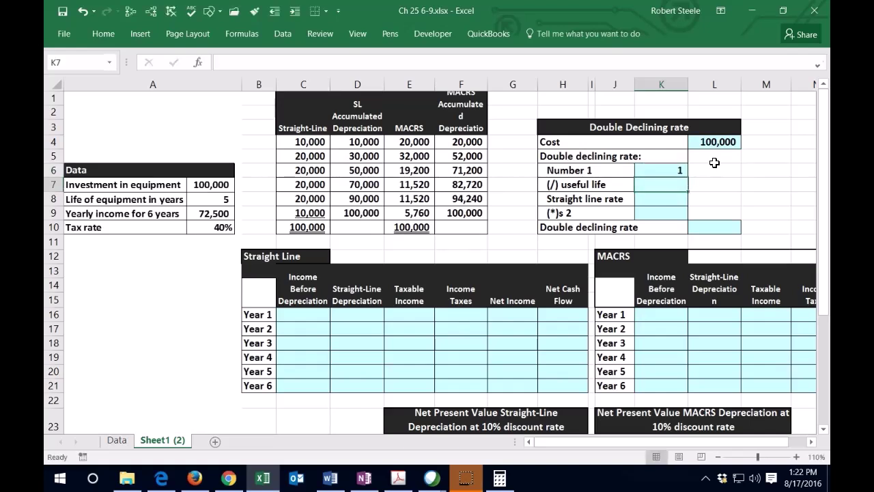
text(5)
key(Return)
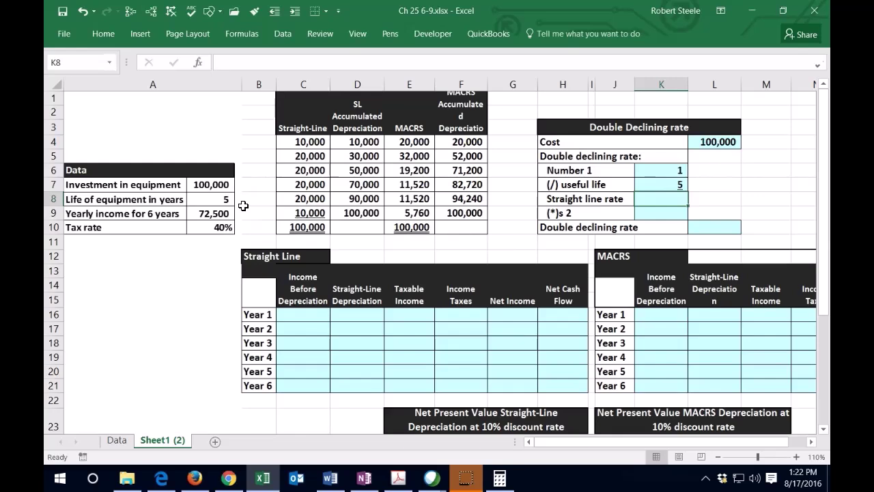
text(=)
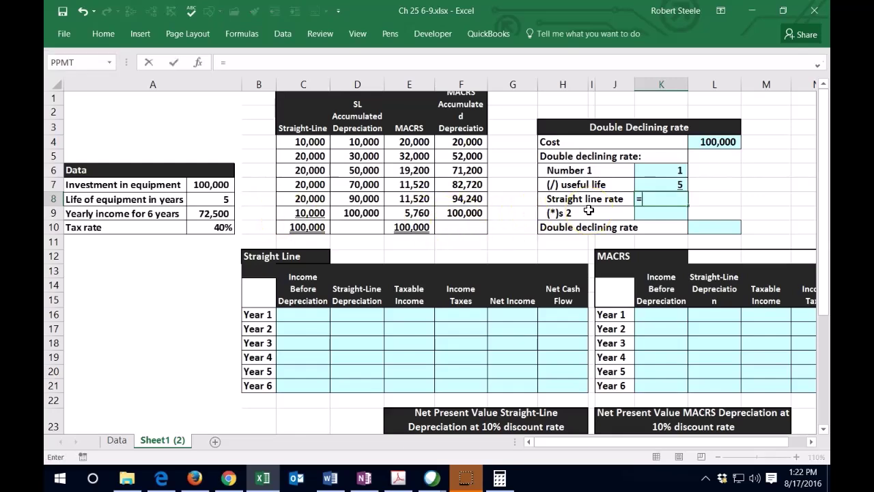
click(651, 170)
text(/)
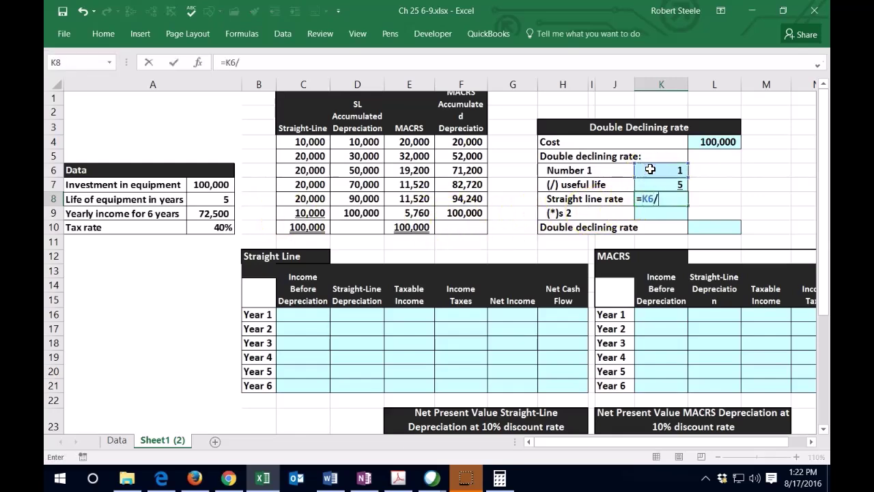
click(643, 185)
key(ctrl+Return)
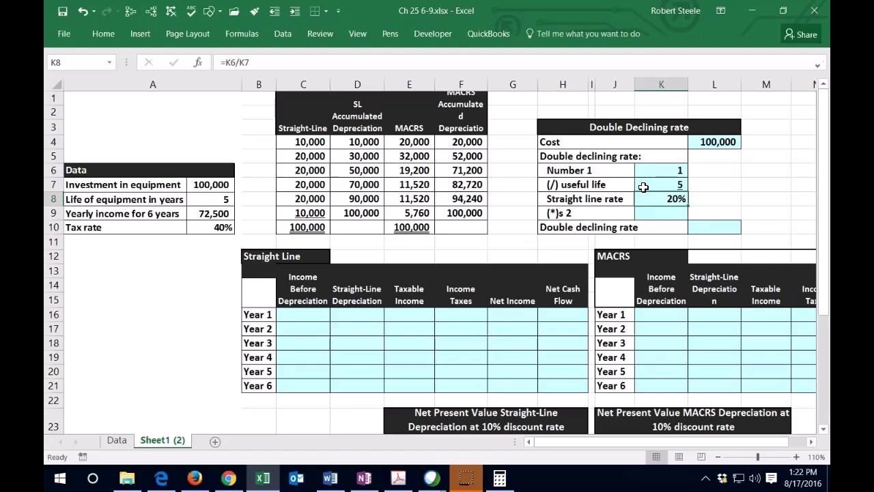
- Enter a multiplier of 2 and compute the 40% double declining rate as rate × 2
key(Down)
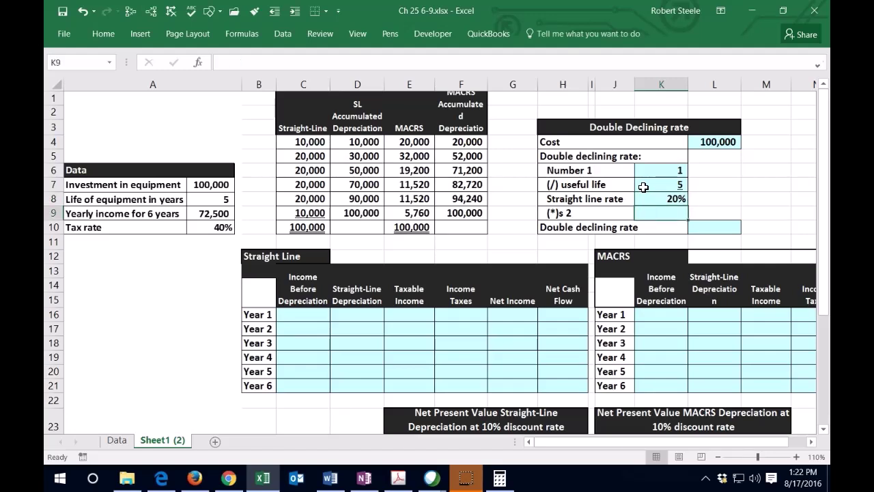
text(2)
key(Return)
key(Right)
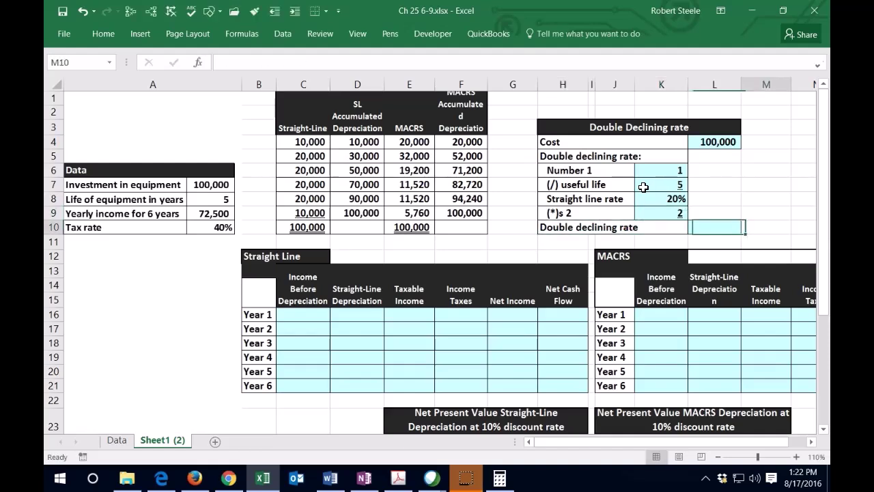
text(=)
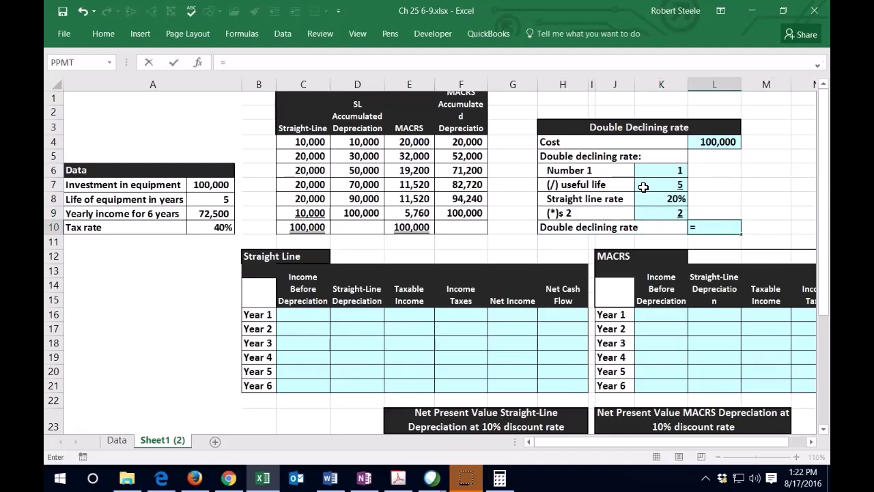
click(638, 199)
text(*)
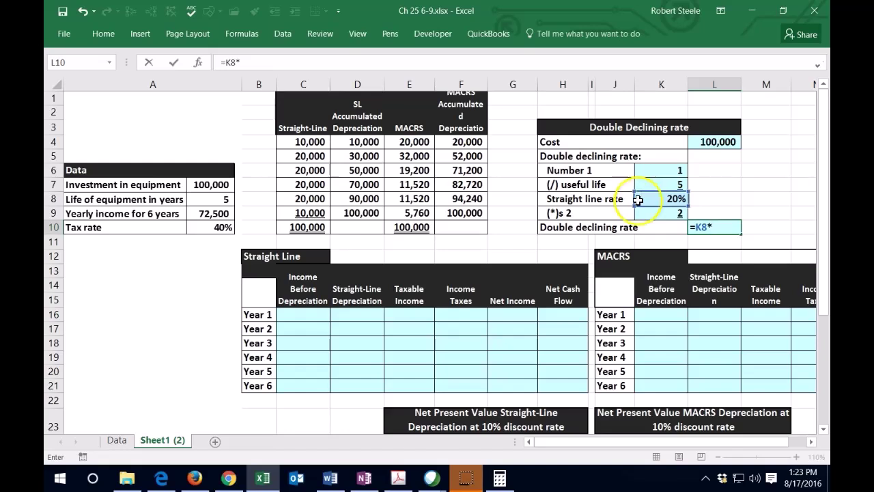
click(653, 211)
key(Return)
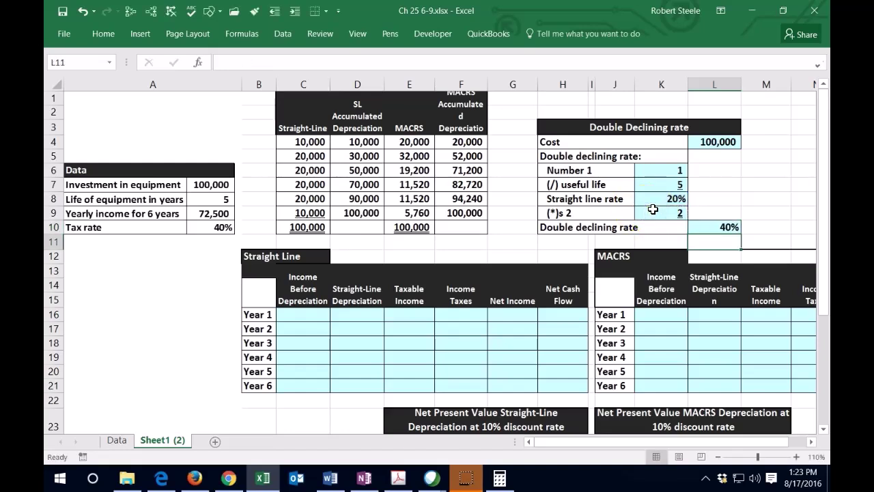
- In Calculator, compute 40% of 100,000 and halve it, giving 20,000
click(499, 478)
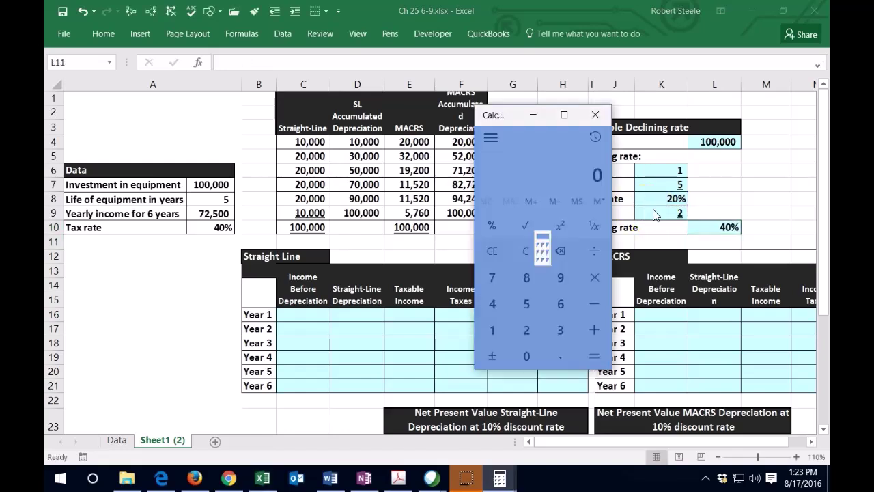
drag(512, 113, 589, 116)
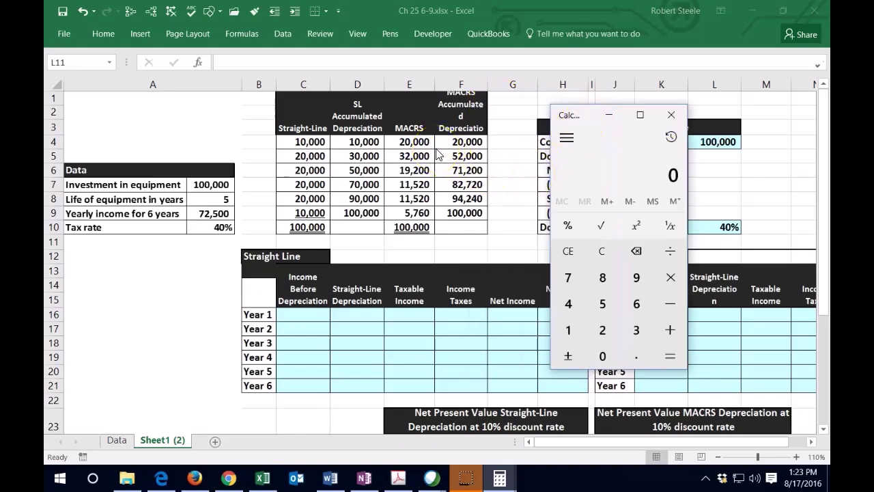
text(100000)
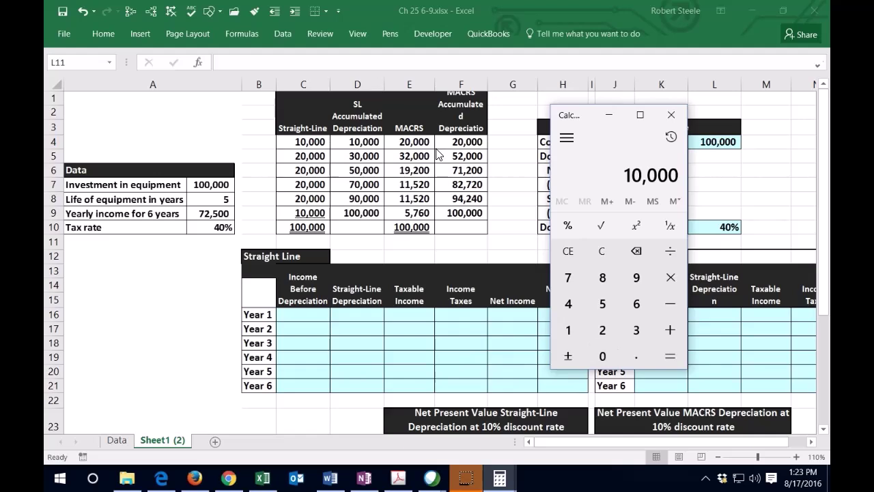
text(*.)
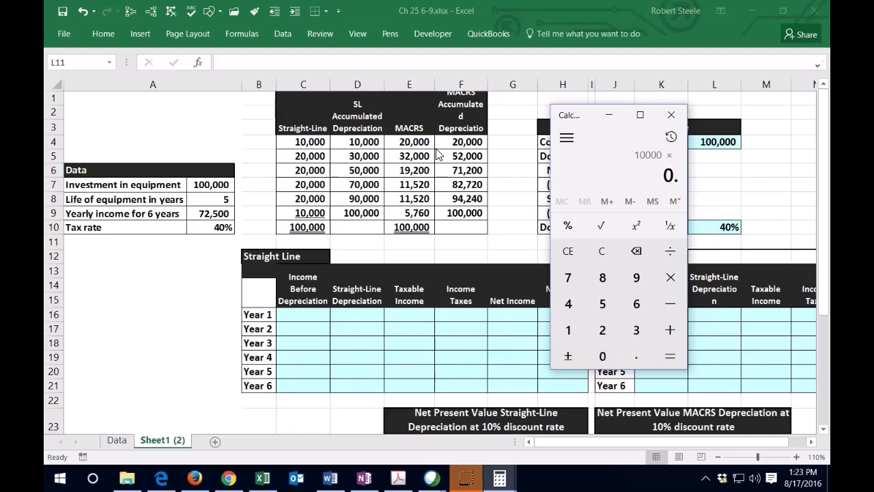
text(4)
key(Return)
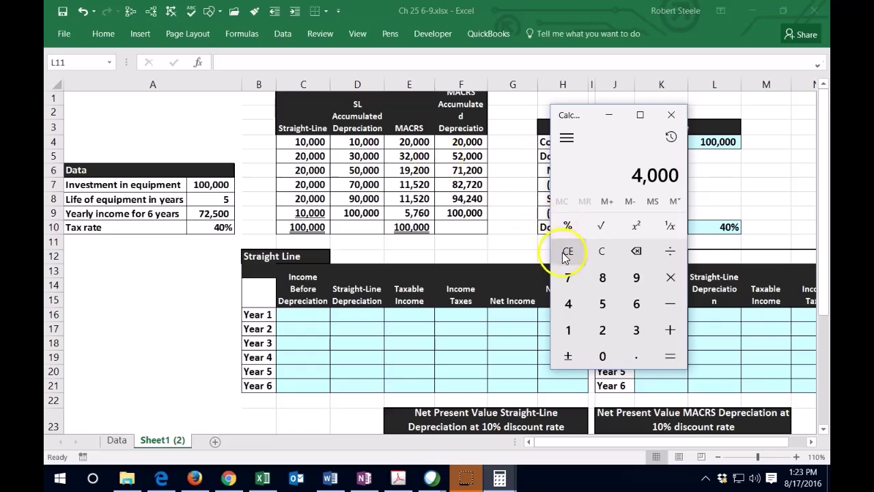
click(603, 252)
text(100)
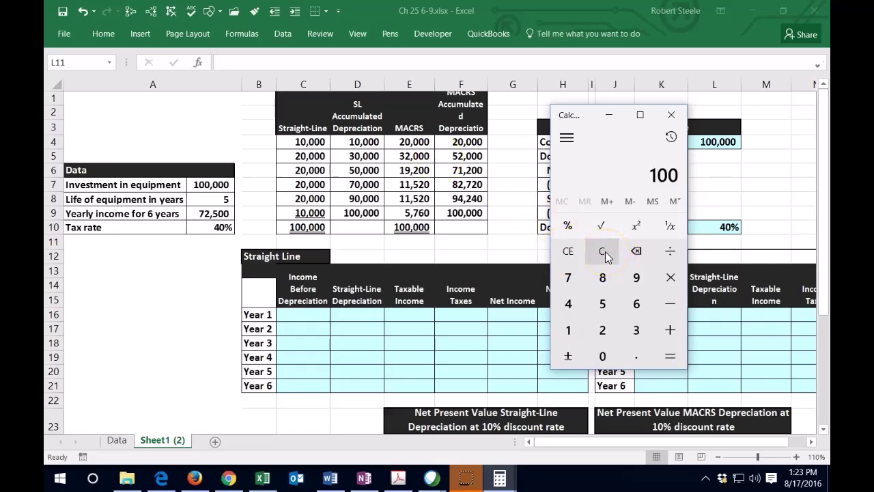
text(000)
text(*.4)
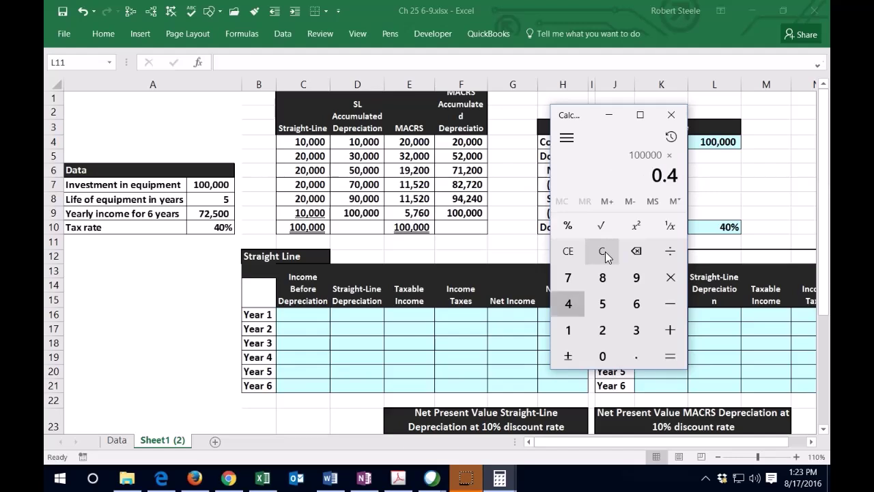
key(Return)
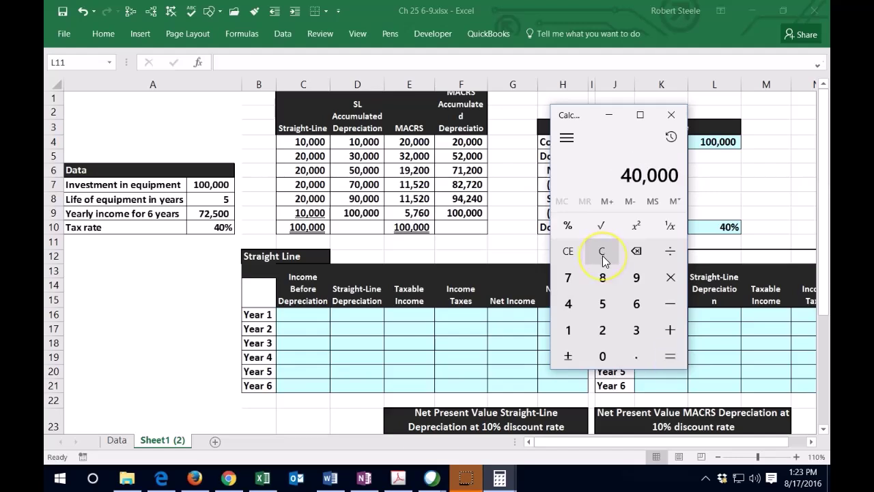
text(/)
text(2)
key(Return)
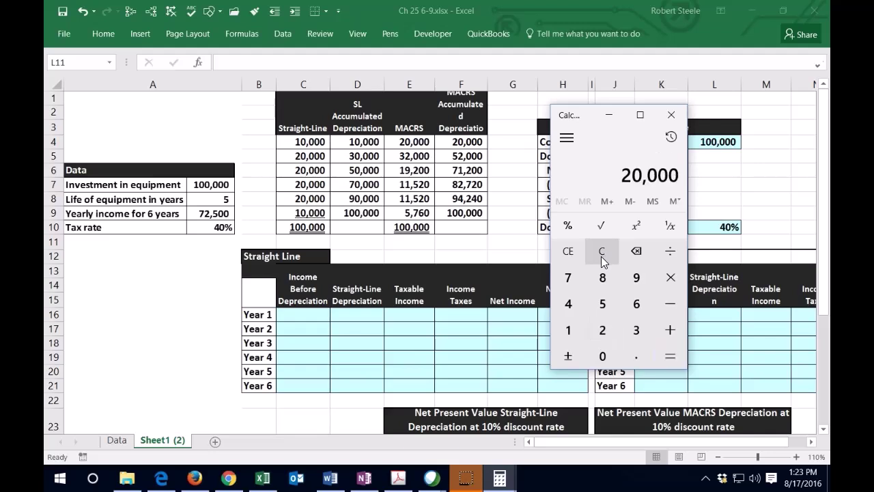
- Compute (100,000 − 20,000) × 0.4 = 32,000, then return to Excel
click(602, 259)
text(10)
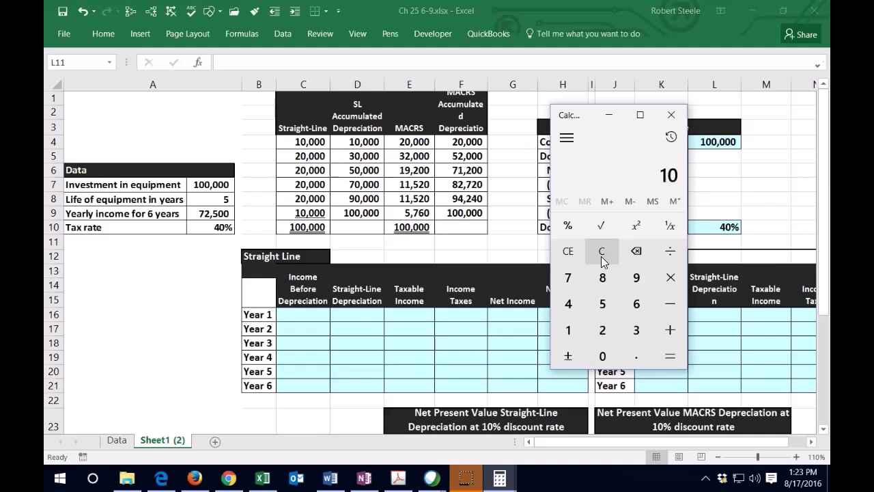
text(0000 - )
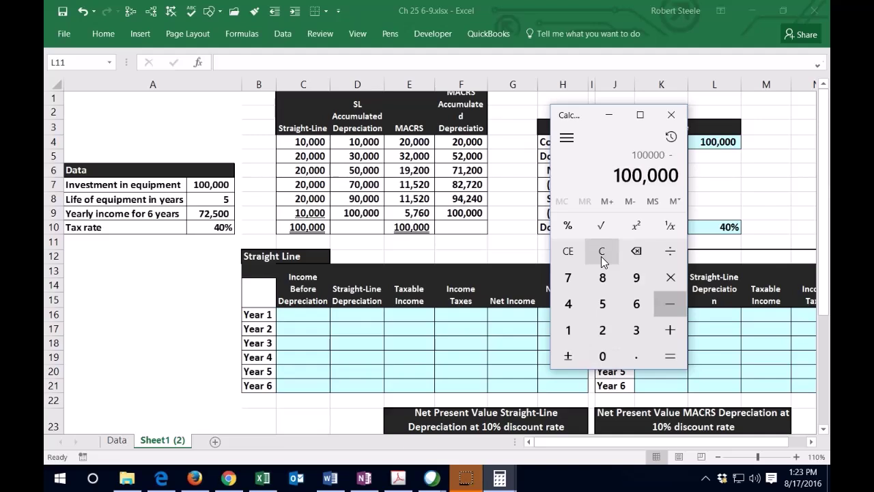
text(20)
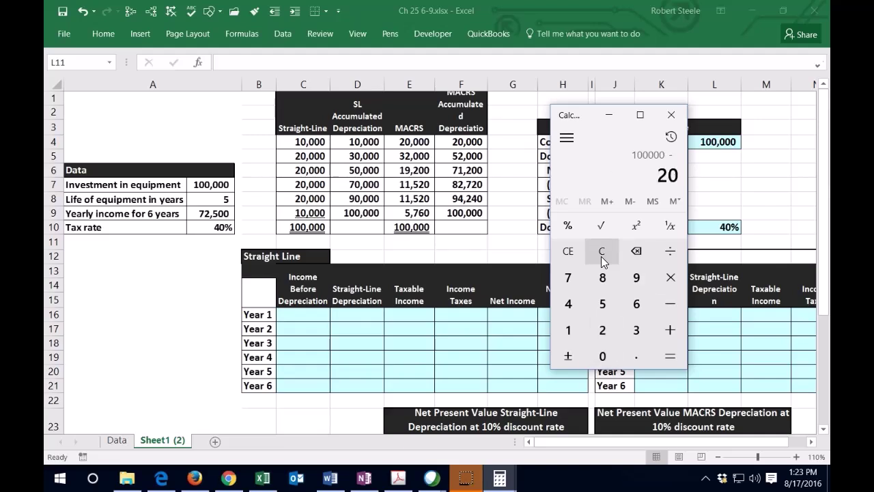
text(,000)
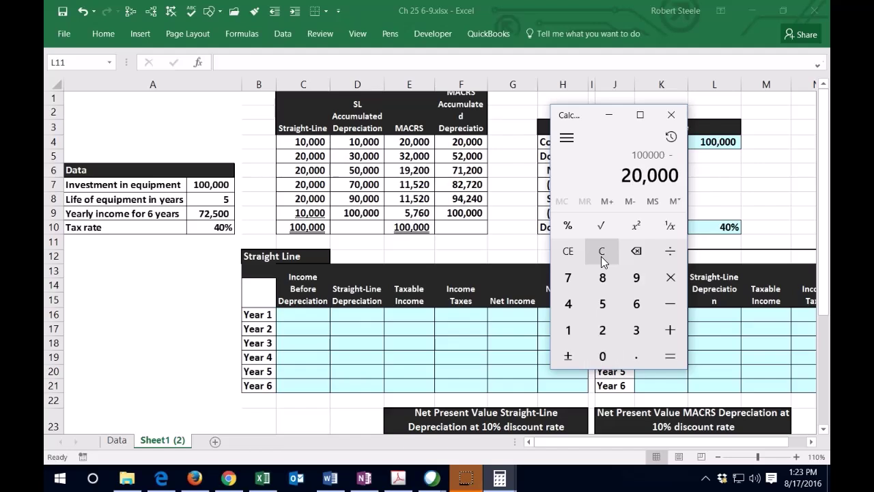
key(Return)
text(*.4)
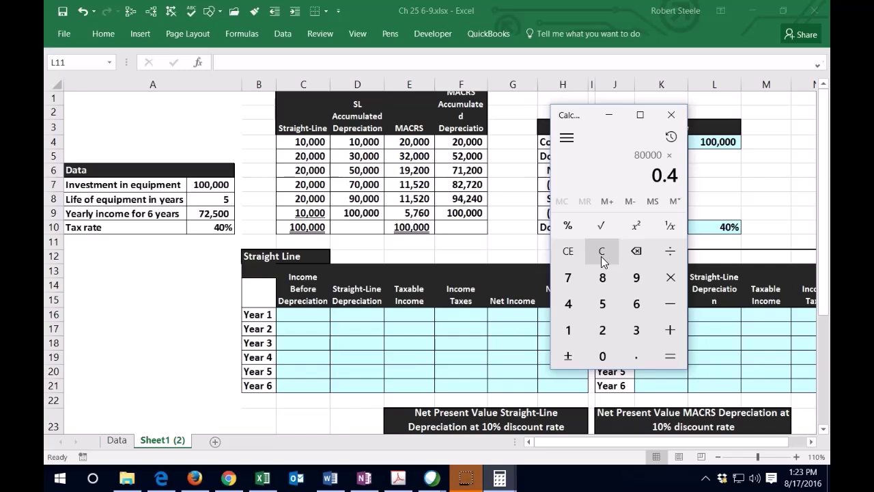
key(Return)
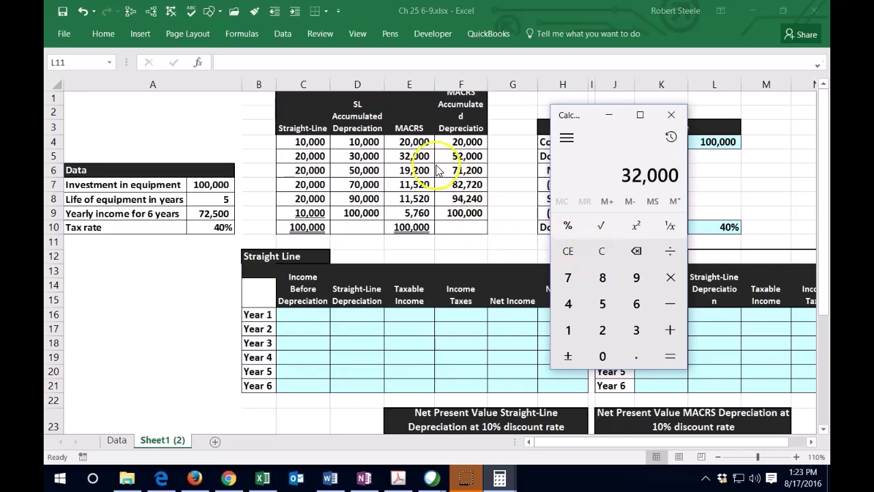
key(alt+Tab)
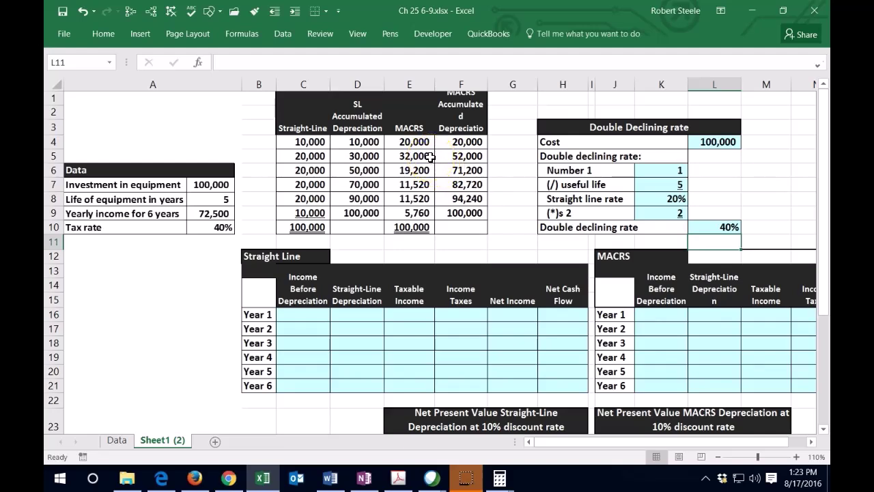
click(410, 142)
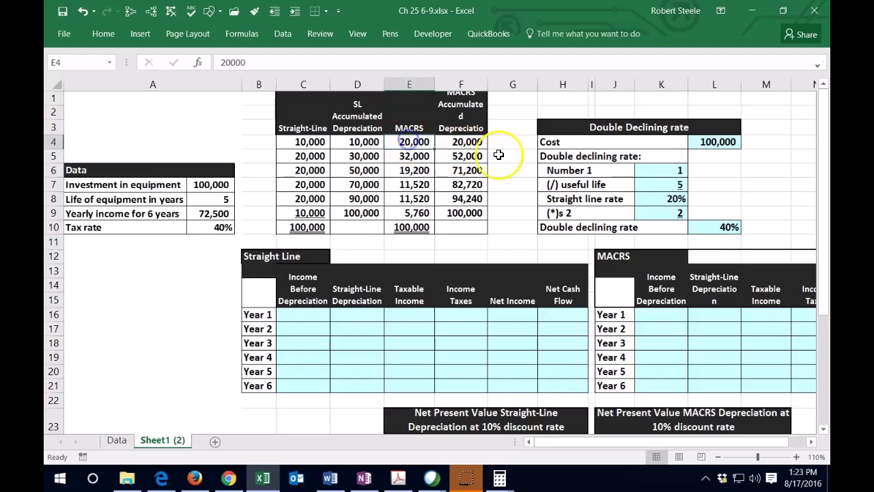
click(372, 145)
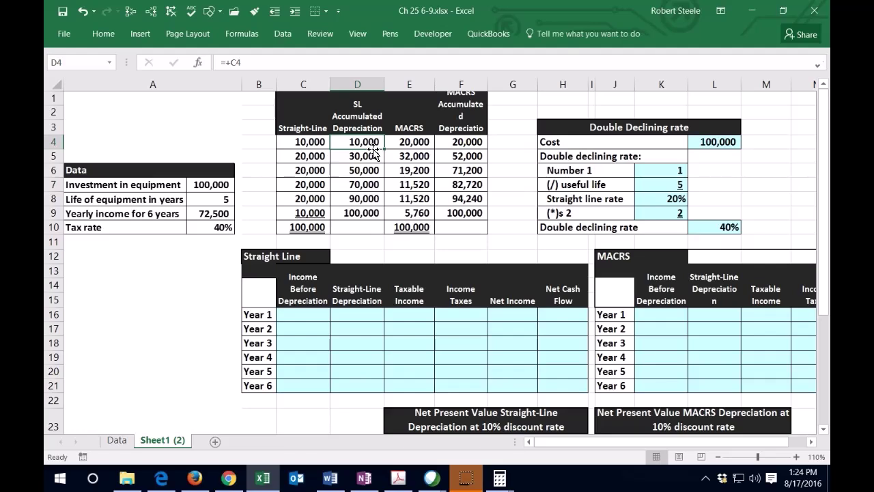
click(415, 145)
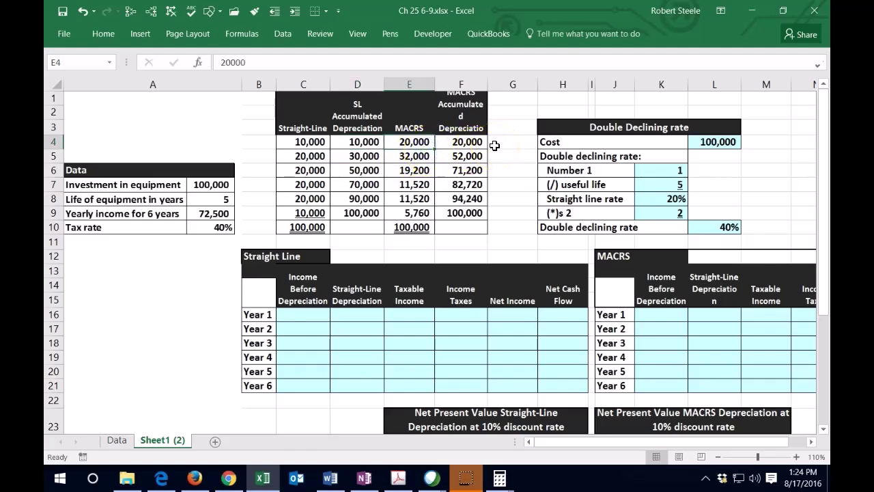
scroll(494, 145, down, 1)
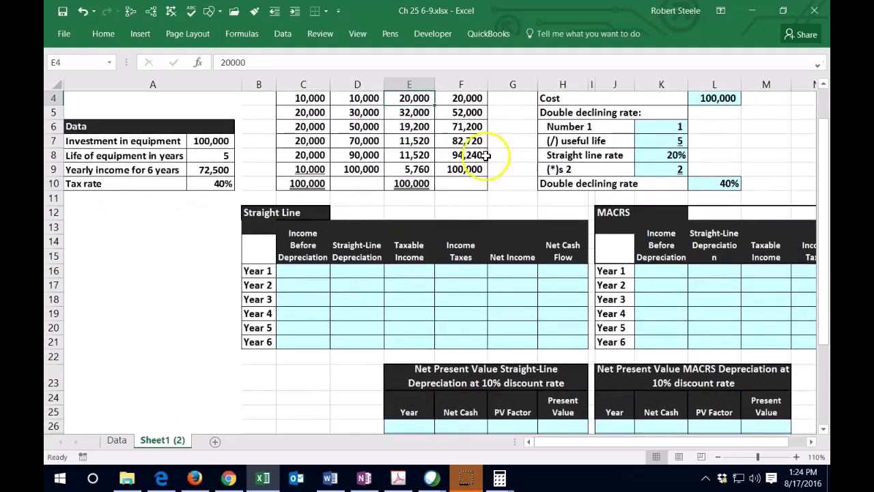
click(304, 270)
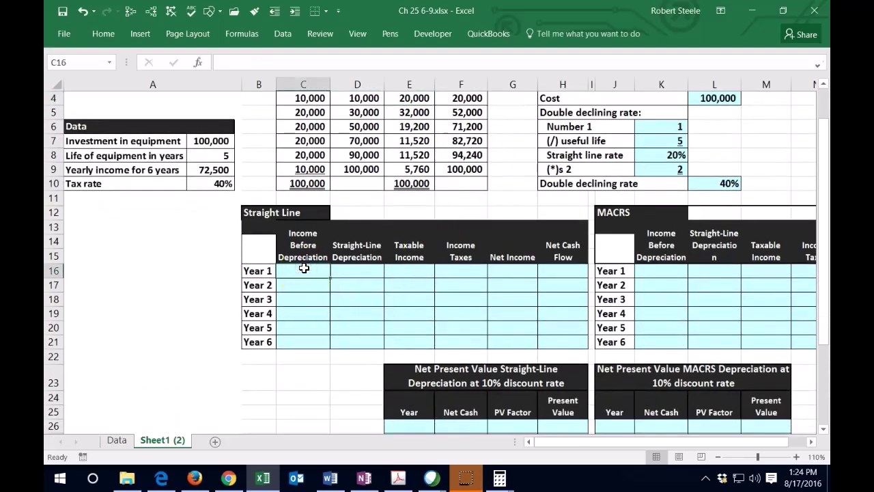
click(298, 276)
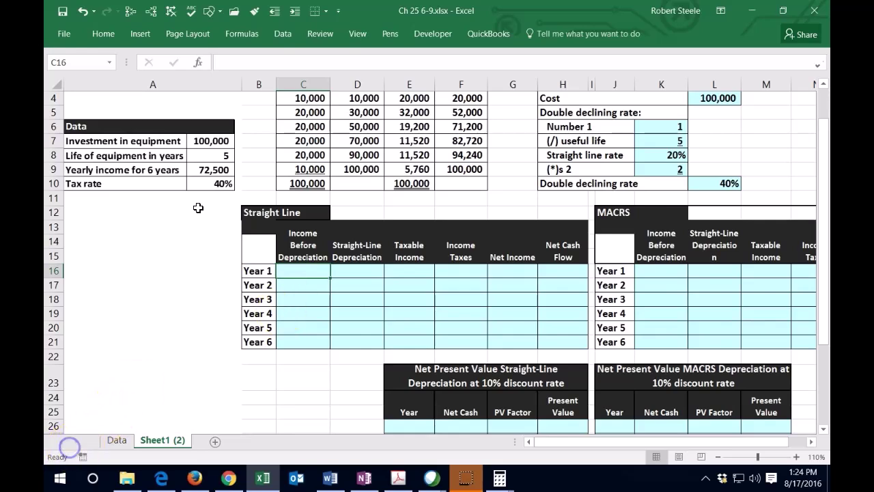
- Enter 72,500 as income before depreciation for Years 1 and 2
text(7285)
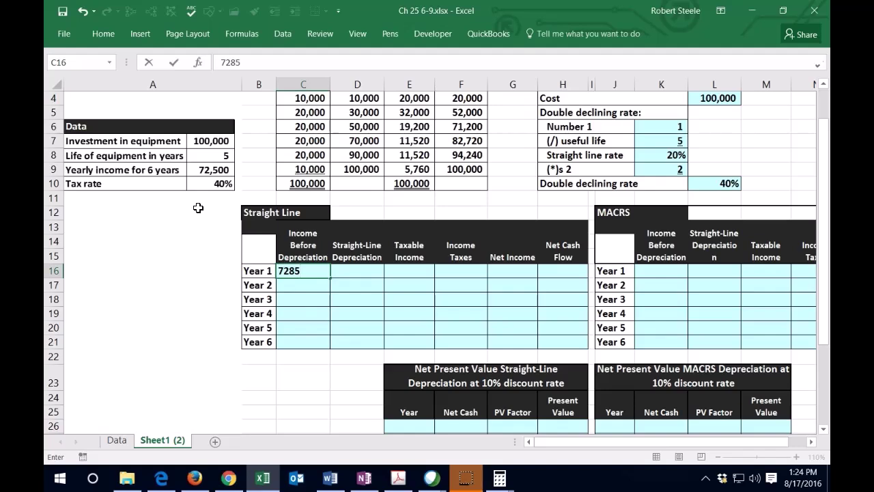
key(BackSpace)
key(BackSpace)
text(500)
key(Return)
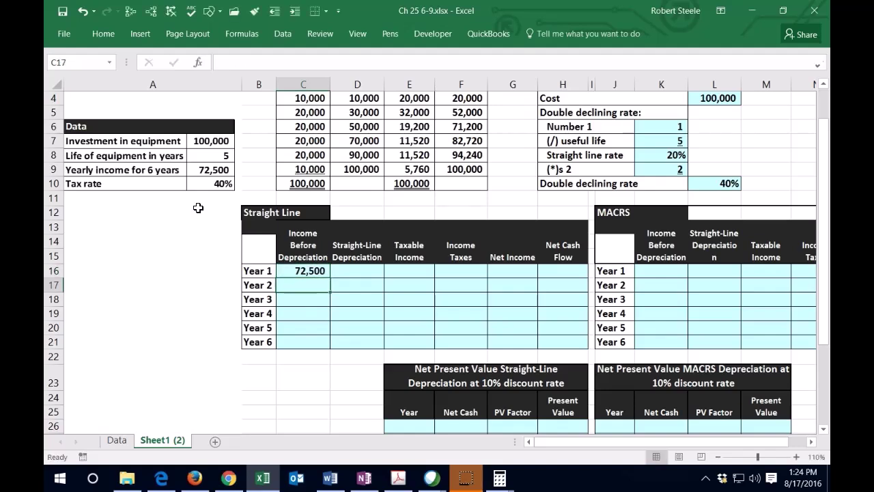
text(72)
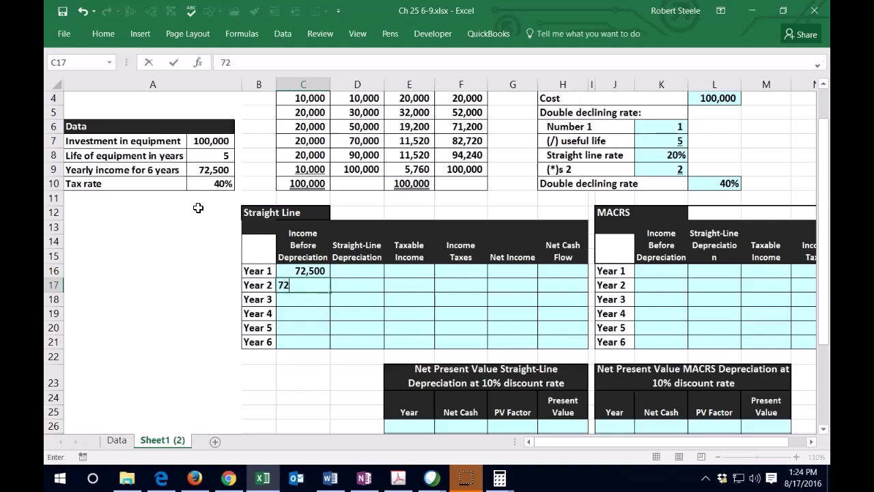
text(500)
key(Return)
- Link Year 3 income to the row above and fill 72,500 down through Year 6
text(=)
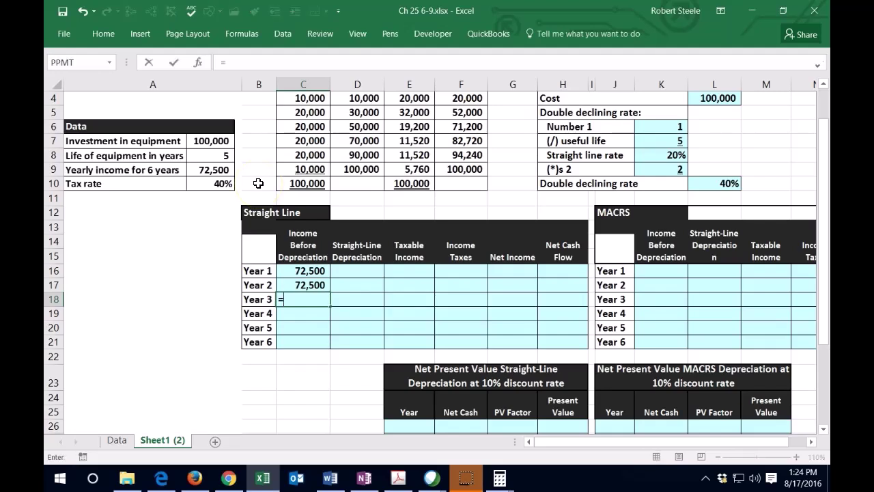
key(Up)
key(Return)
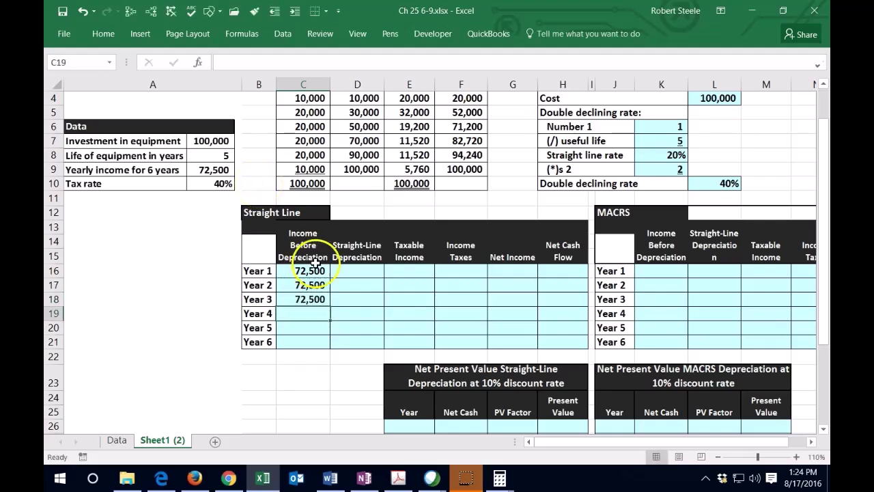
click(315, 300)
drag(331, 308, 330, 344)
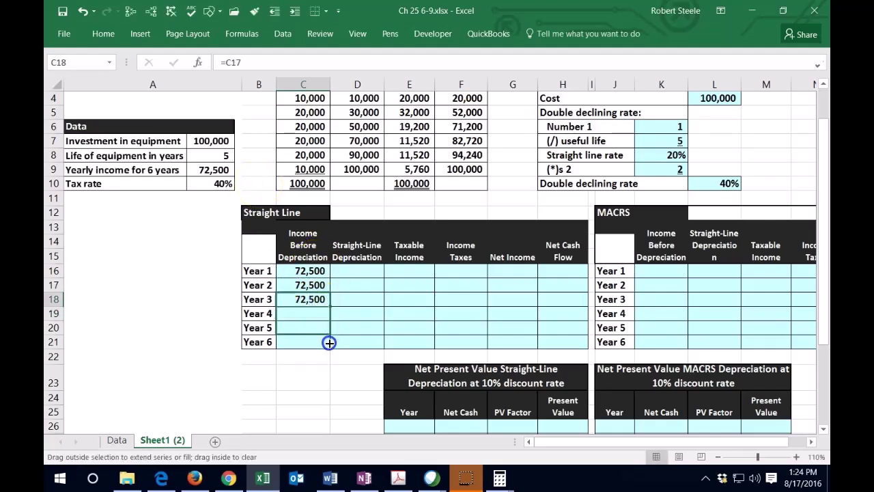
click(370, 269)
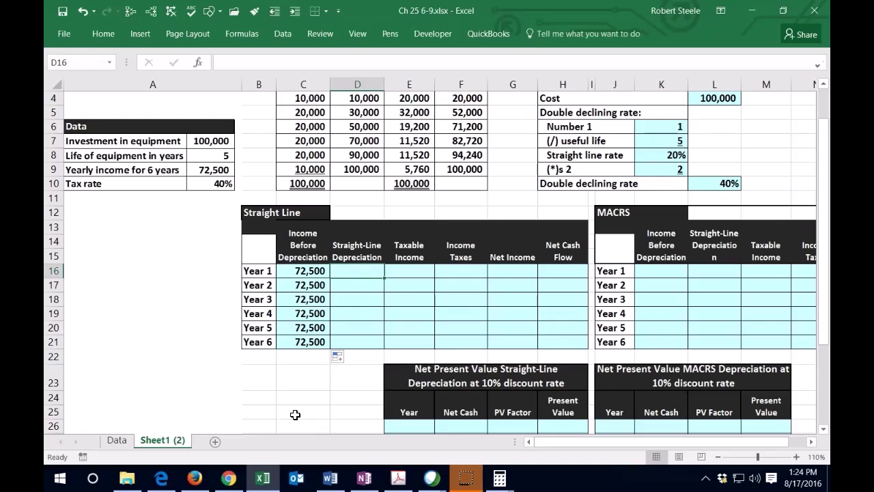
scroll(265, 388, up, 3)
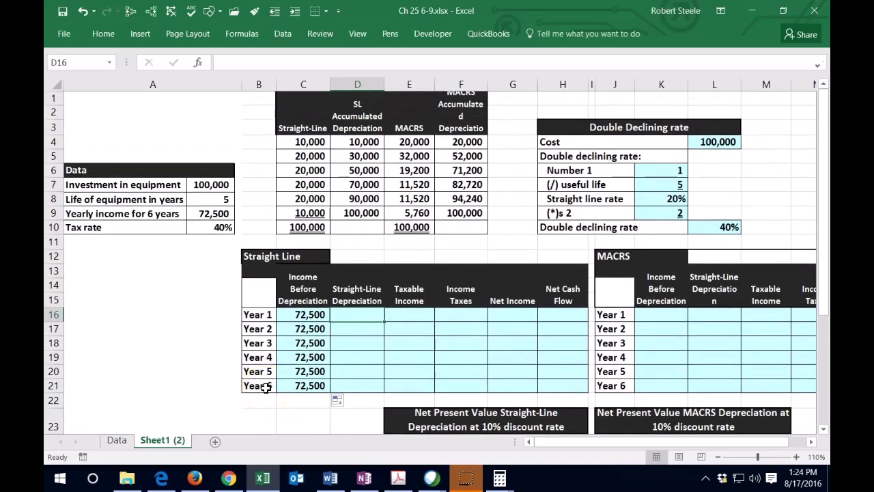
- Link Year 1 depreciation to the 10,000 straight-line amount in the schedule above
text(=)
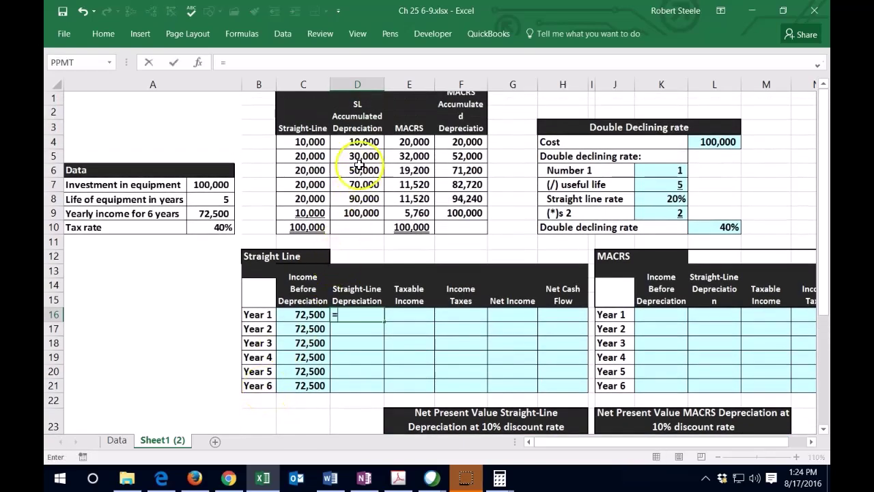
click(358, 142)
key(Return)
text(=)
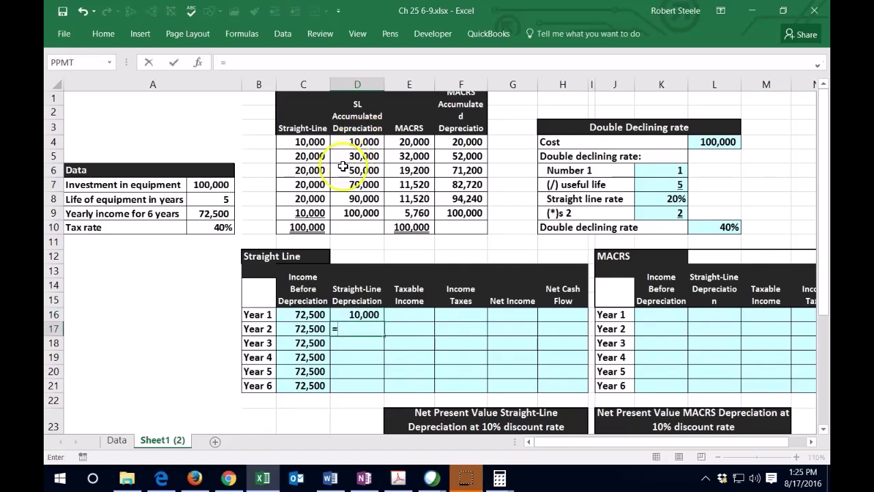
key(BackSpace)
key(Escape)
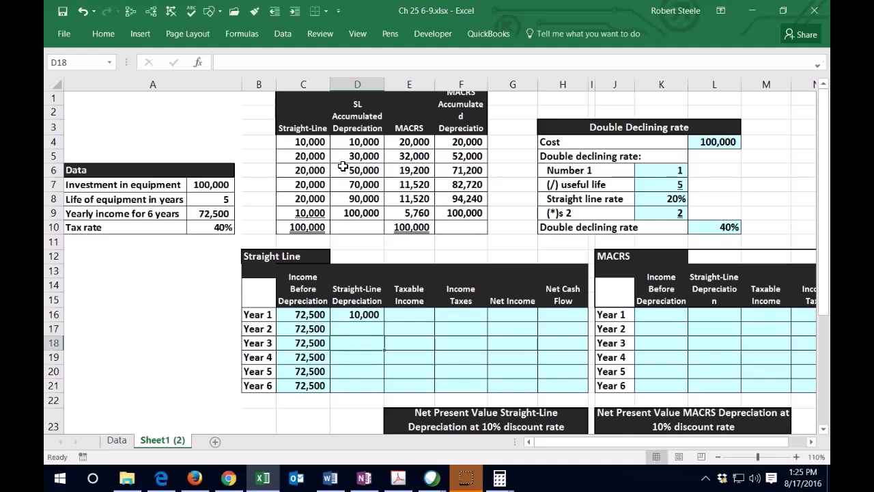
key(Up)
text(=)
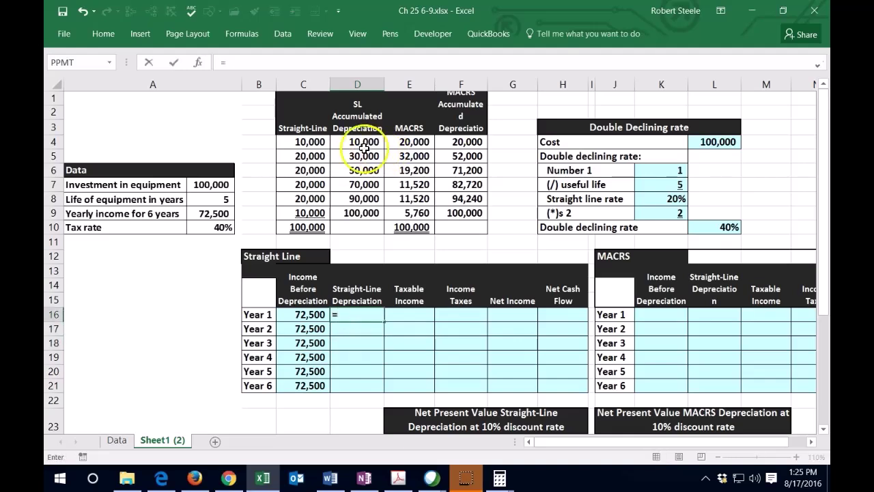
click(312, 142)
key(Return)
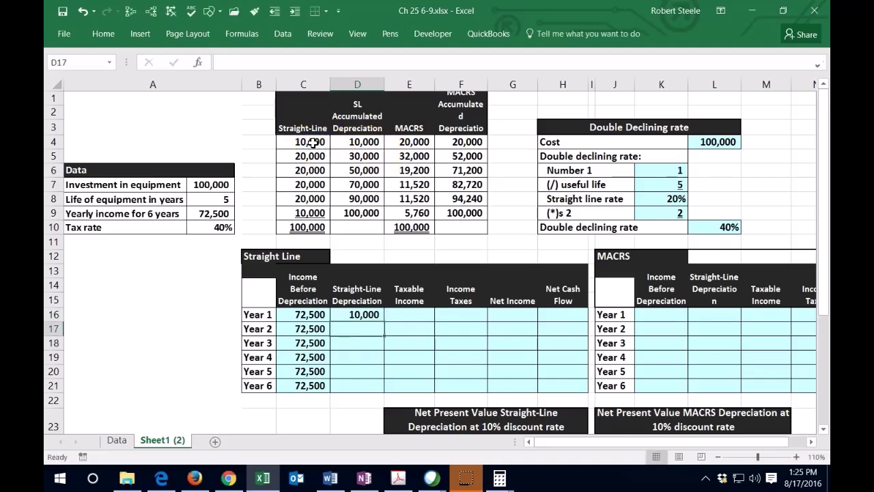
- Link Years 2–4 depreciation to the 20,000 straight-line amounts above
text(=)
drag(311, 143, 308, 171)
click(308, 157)
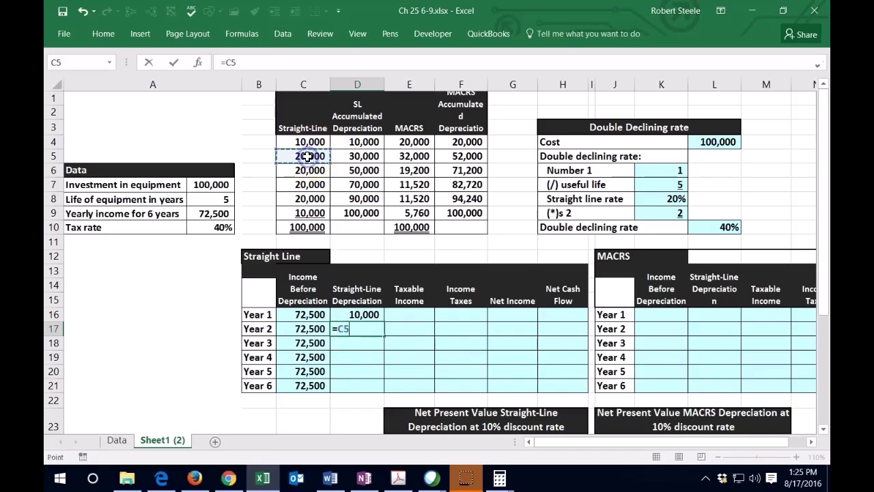
key(Return)
text(=)
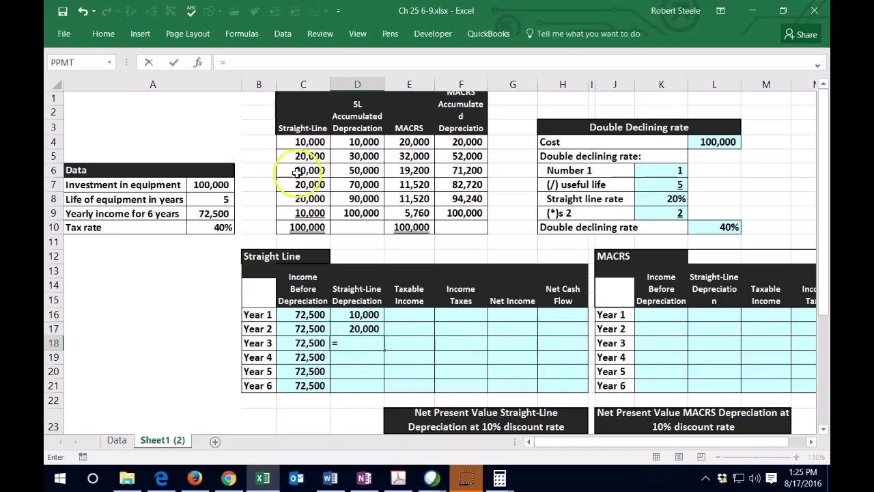
click(298, 170)
key(Return)
text(=)
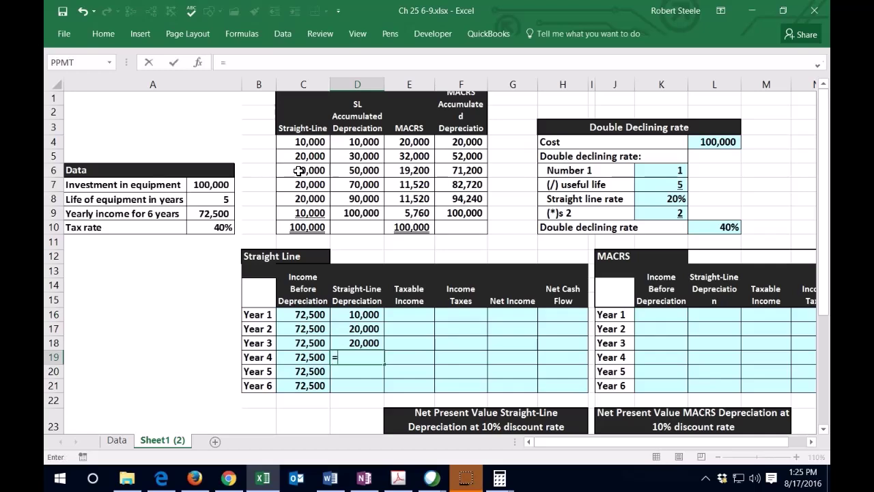
click(304, 183)
key(Return)
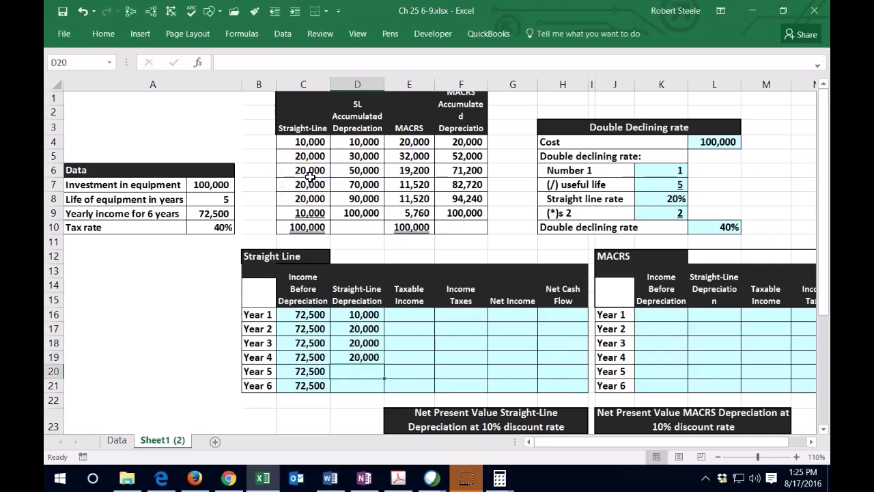
- Link Year 5 and Year 6 depreciation to the 20,000 and 10,000 amounts above
text(=)
click(301, 198)
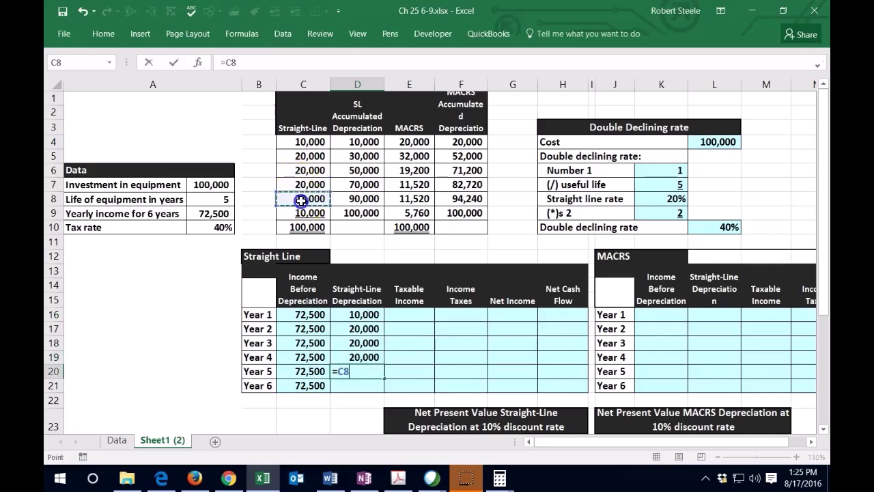
key(Return)
text(=)
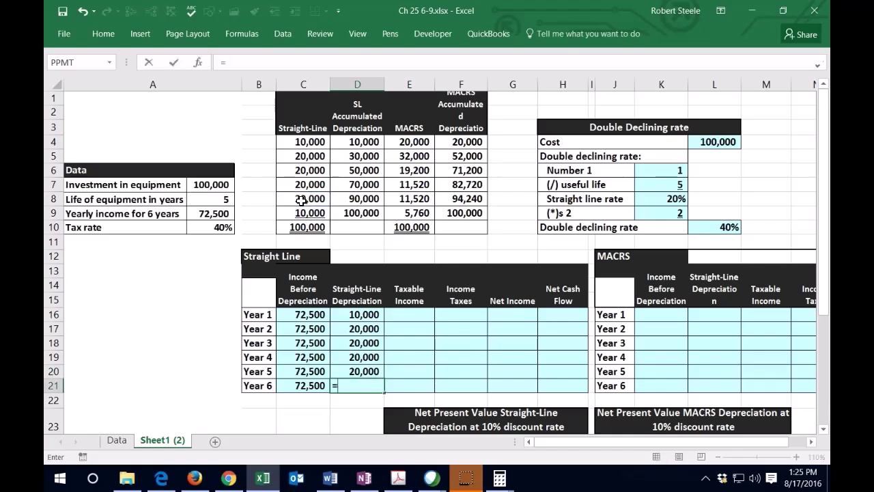
click(302, 213)
key(Return)
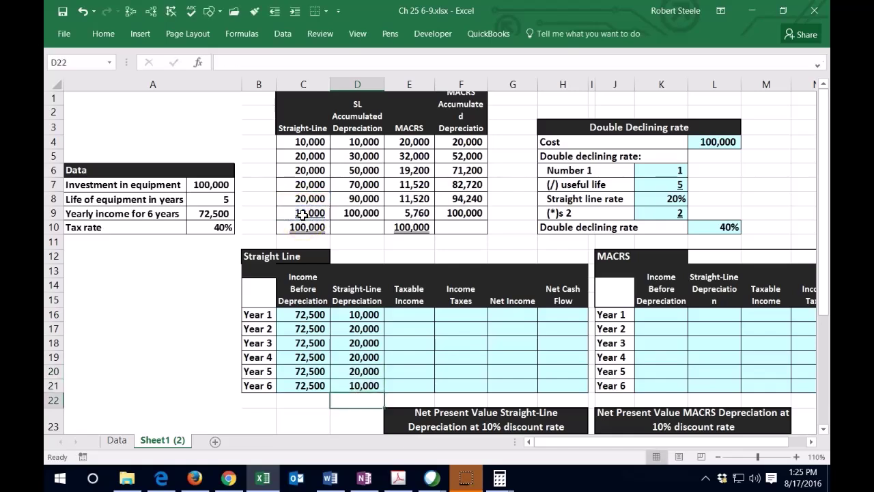
key(Right)
key(Up)
key(Up)
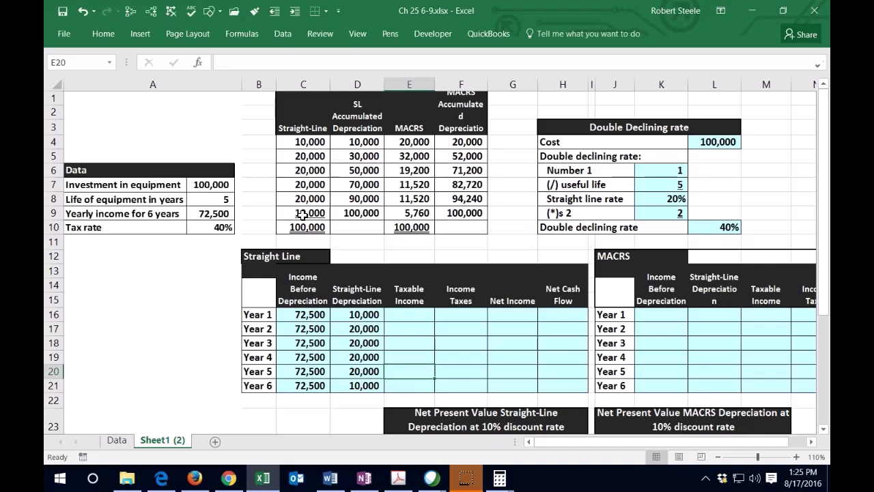
- Compute Year 1 taxable income as income minus depreciation, giving 62,500
key(Up)
key(Up)
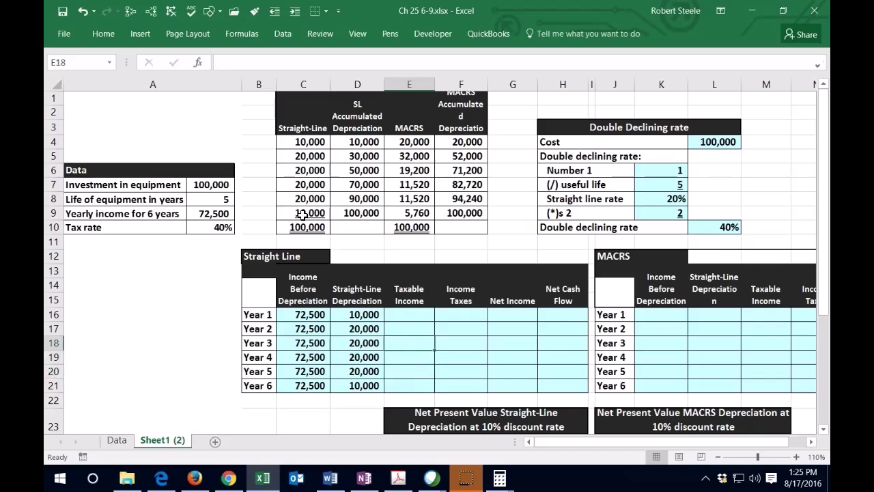
key(Up)
key(Up)
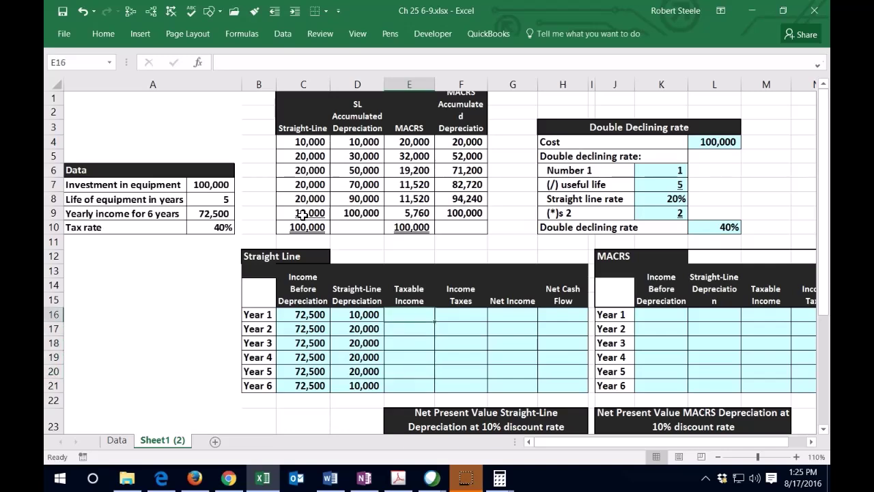
text(=)
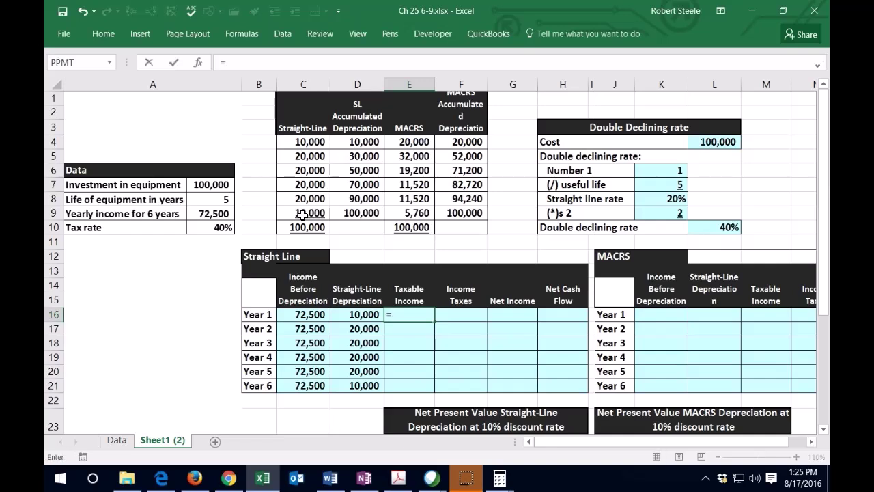
click(304, 317)
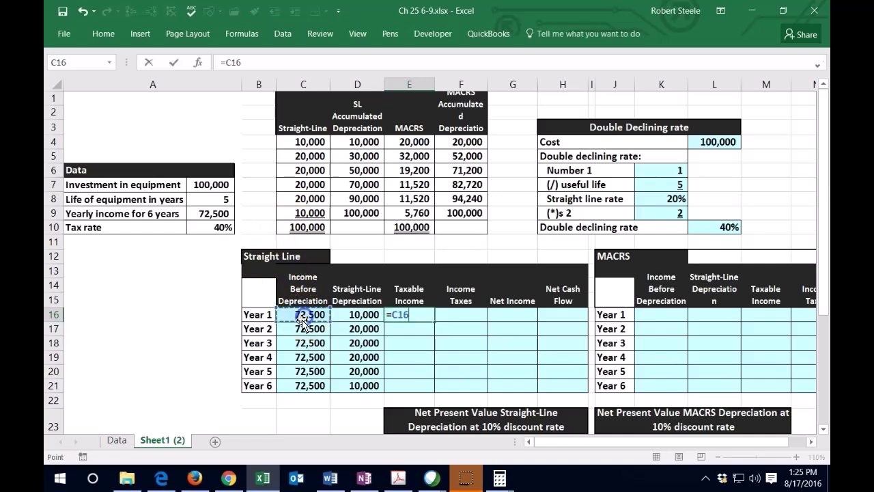
text(-)
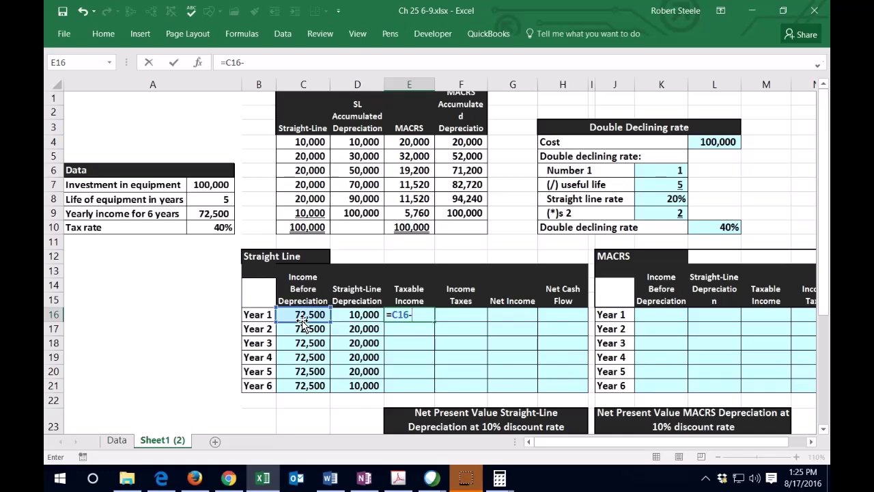
click(358, 316)
key(Return)
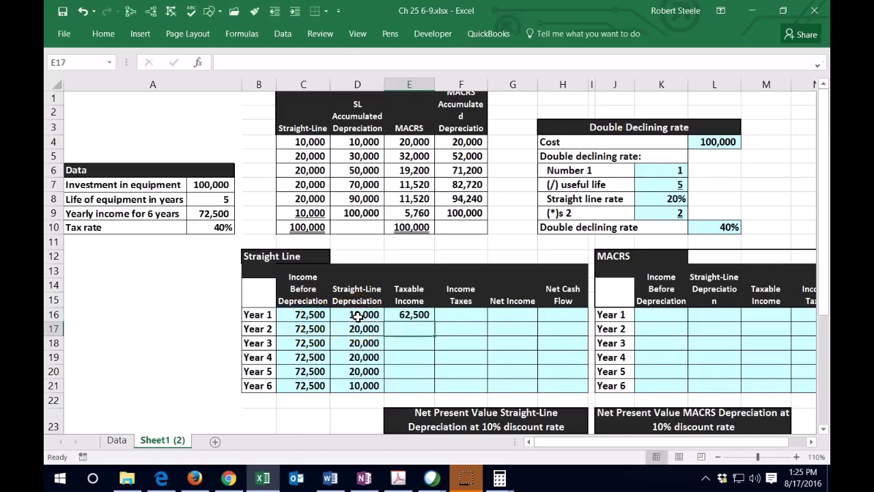
- Enter Year 2 taxable income of 52,500 and copy the formula through Year 6
text(=)
key(Left)
key(Left)
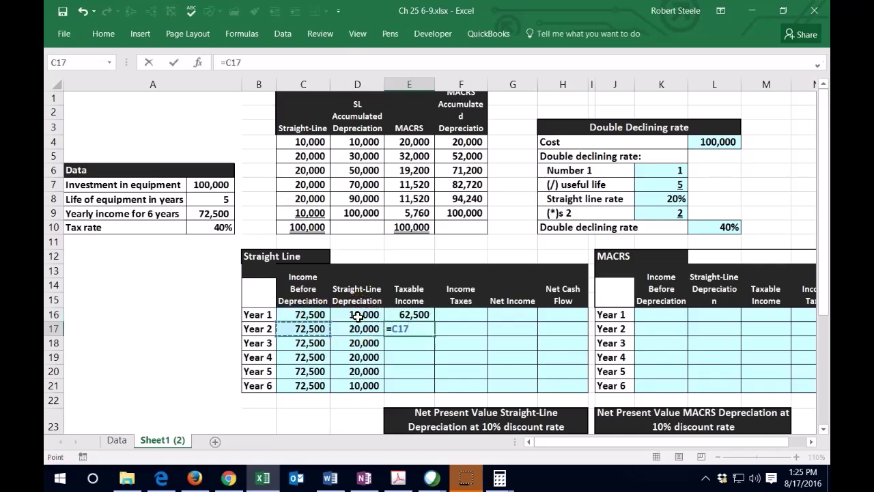
text(-)
key(Left)
key(Return)
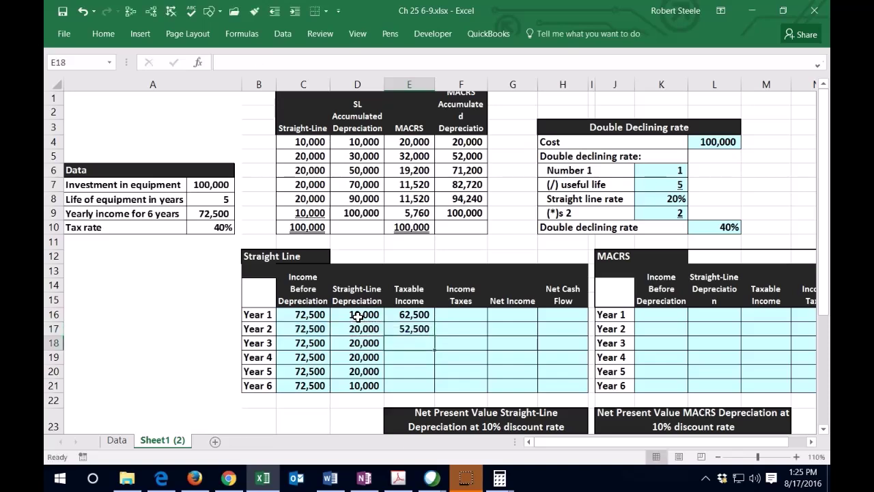
click(416, 328)
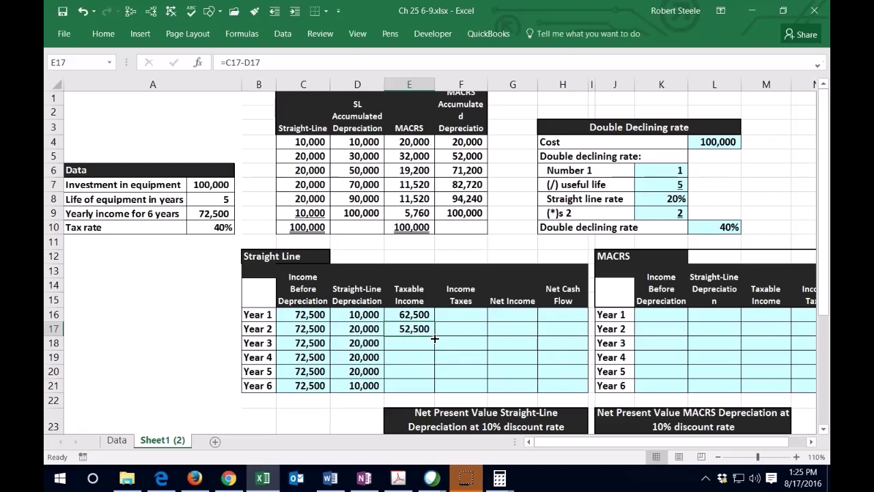
drag(435, 338, 429, 389)
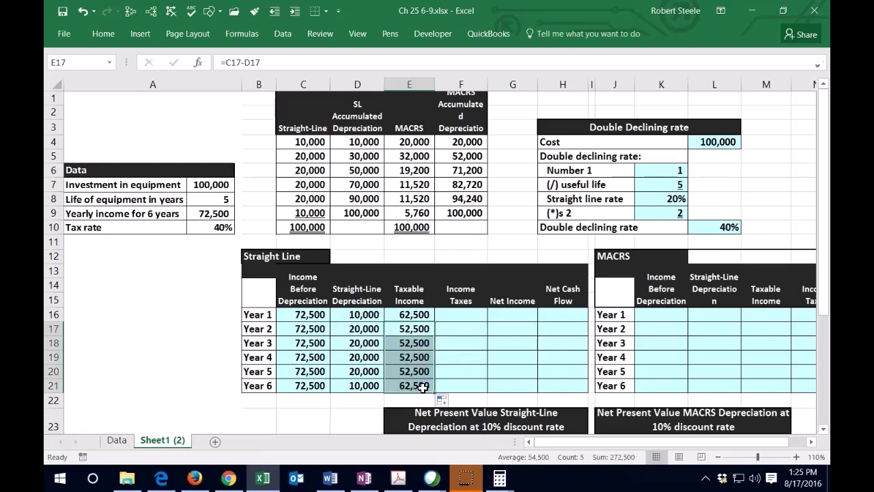
double_click(428, 388)
key(Return)
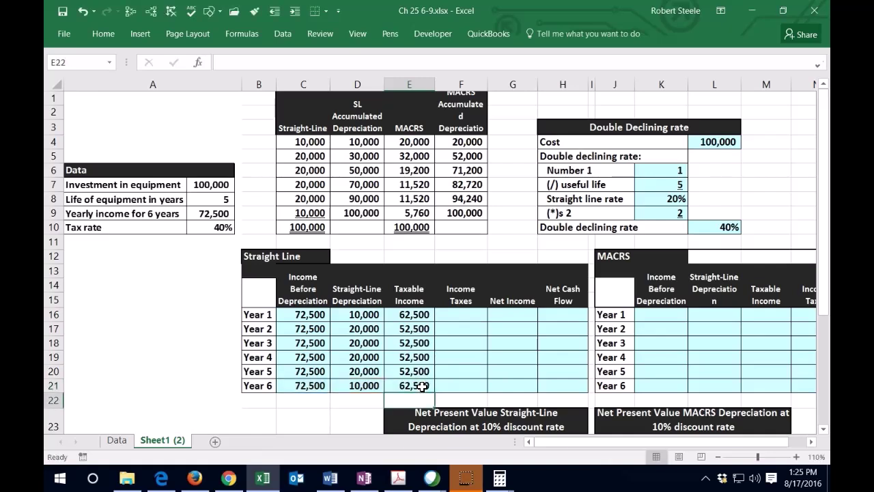
- Set Year 1 and Year 2 income taxes to 40% of taxable income (25,000 and 21,000)
click(455, 315)
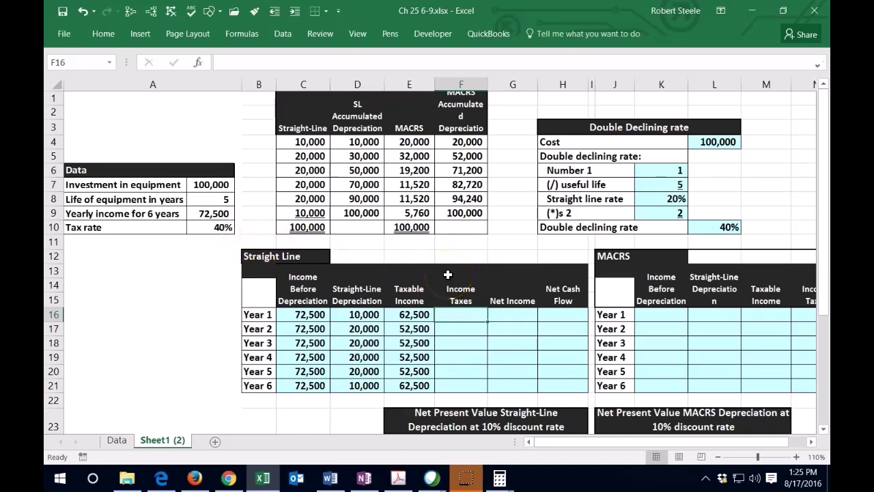
text(=)
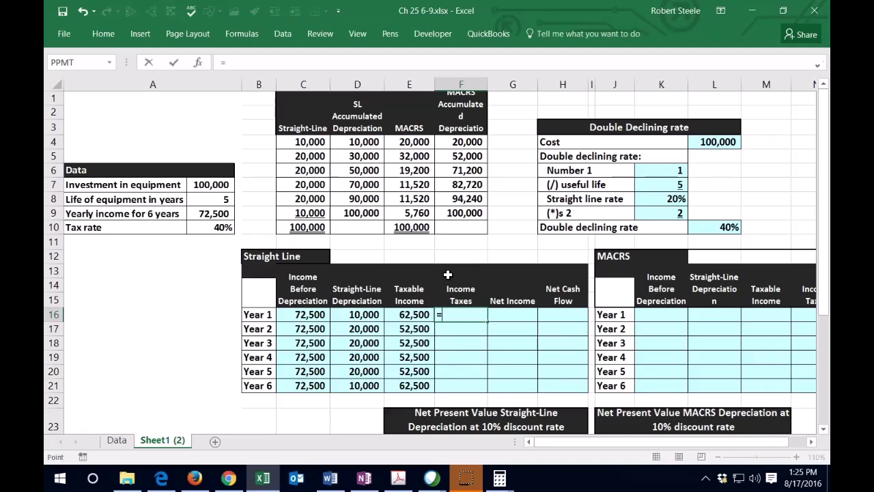
key(Left)
text(*.)
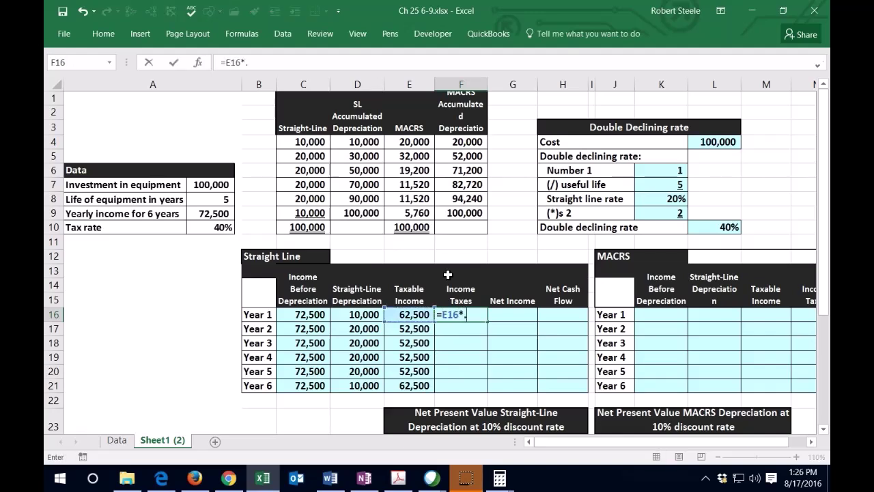
text(4)
key(Return)
text(=)
key(Left)
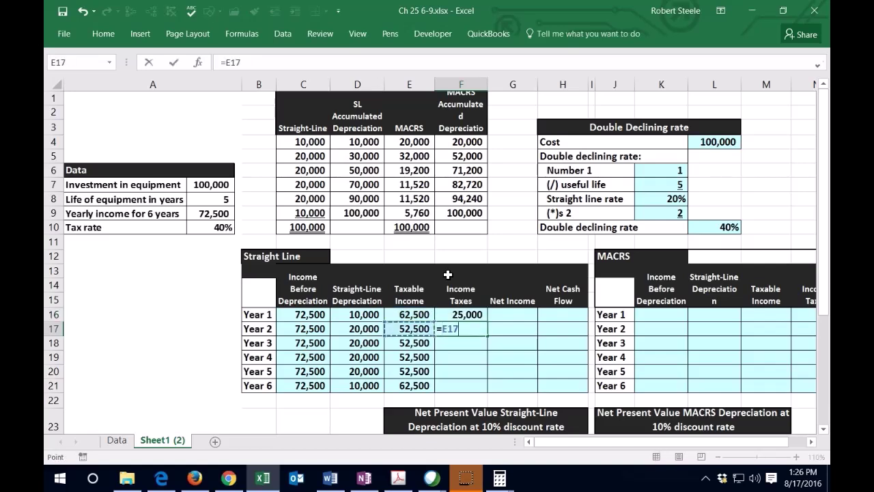
text(*.4)
key(Return)
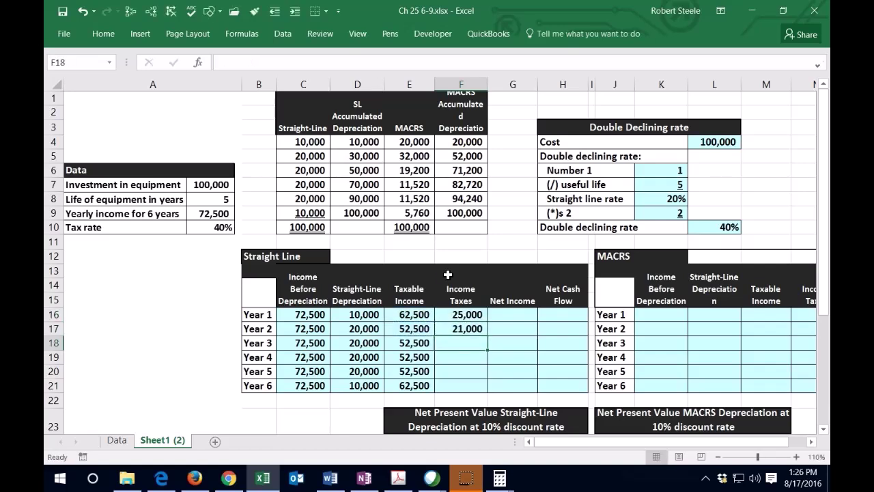
- Set Year 3 income tax to 40% of taxable income and copy it through Year 6
text(=)
key(Left)
text(*)
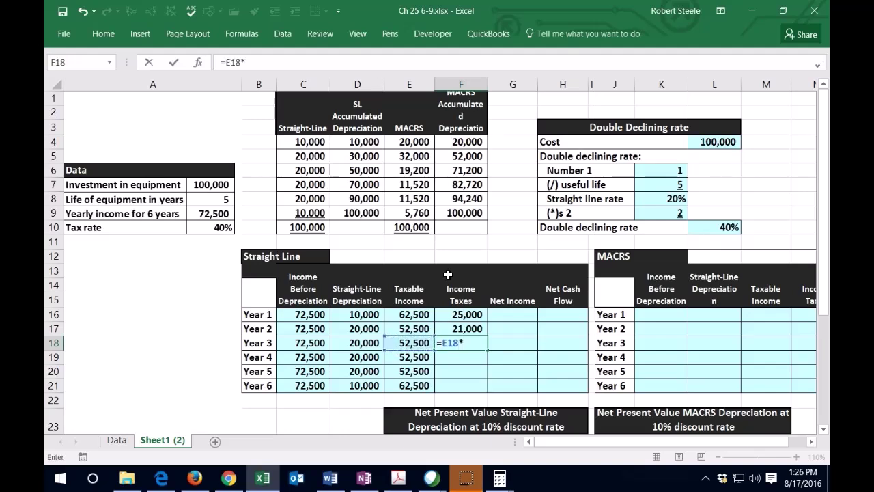
text(0.4)
key(Return)
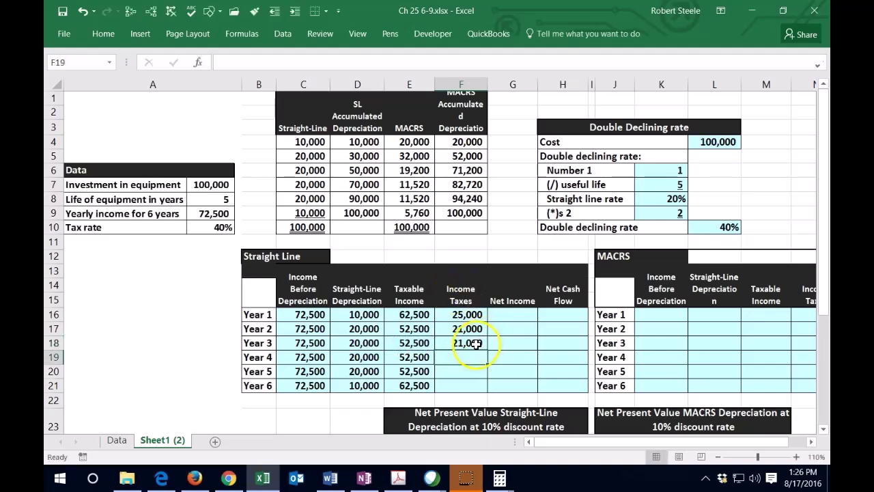
click(478, 346)
drag(489, 350, 483, 389)
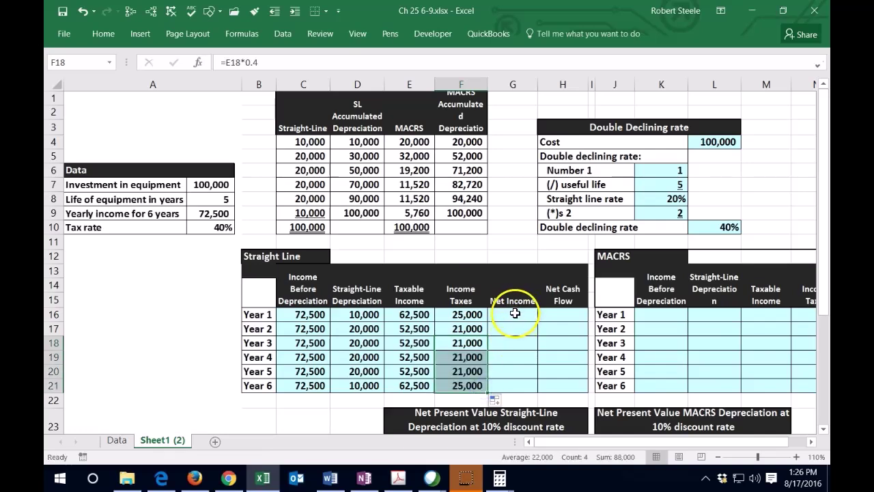
click(514, 315)
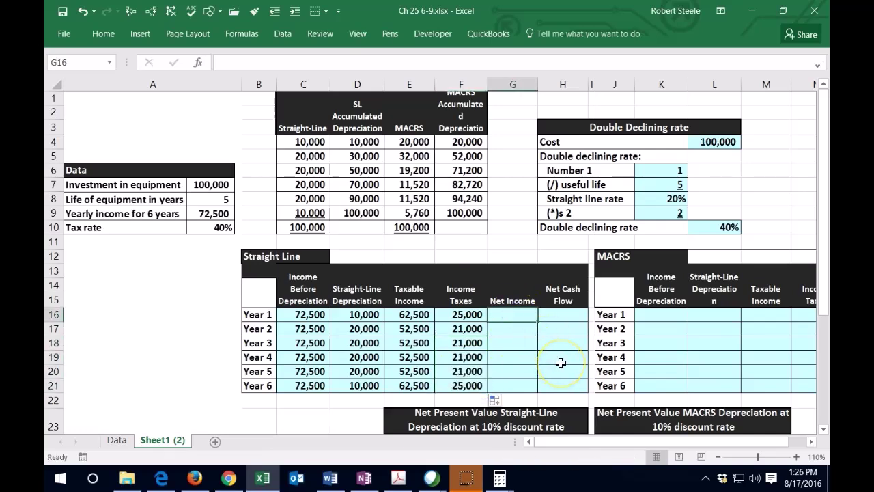
- Enter Net Income for Years 1 and 2 as taxable income minus income taxes
text(=)
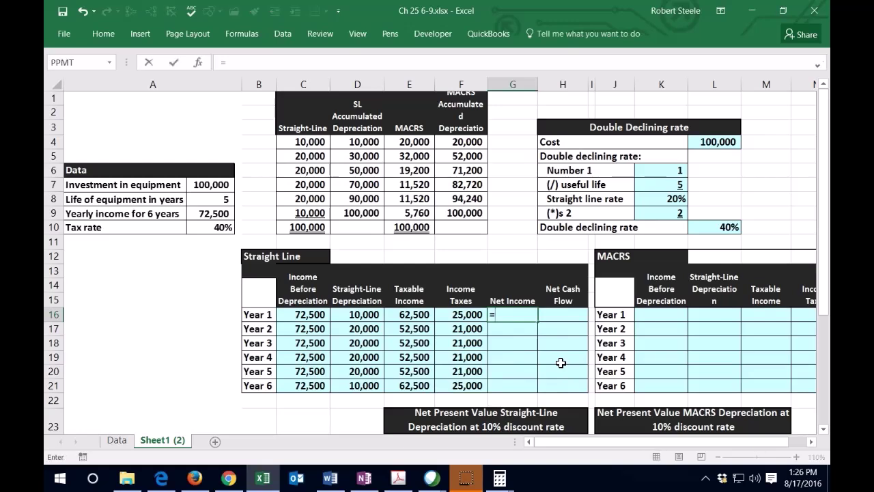
click(404, 315)
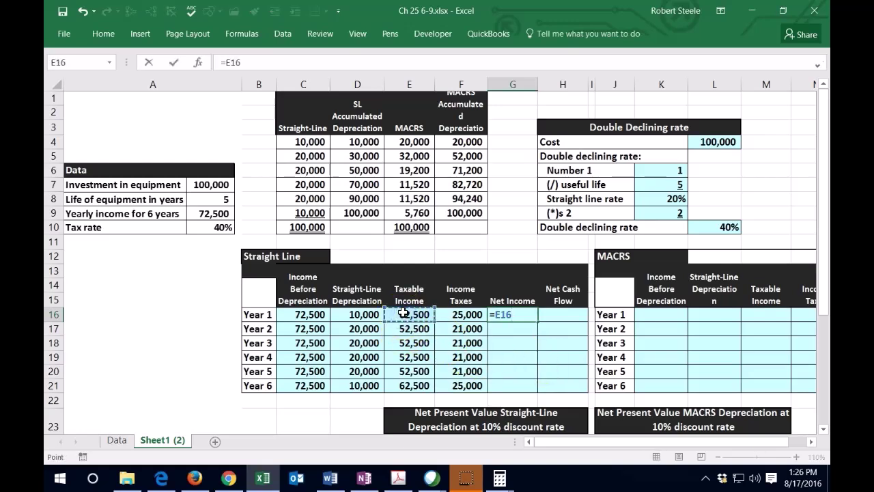
text(-)
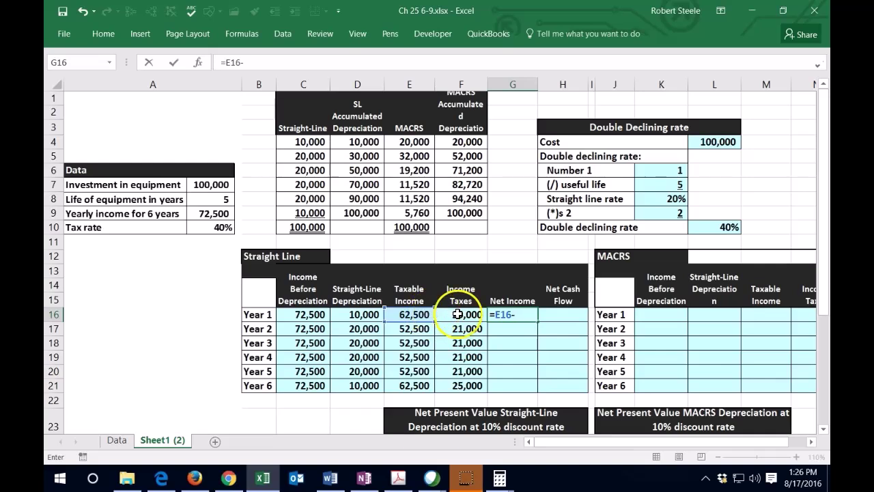
click(450, 315)
key(Return)
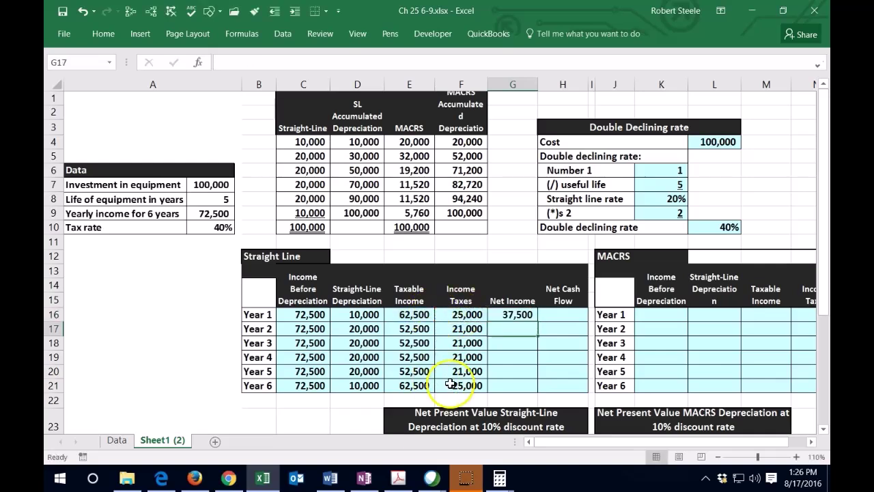
text(=)
click(413, 330)
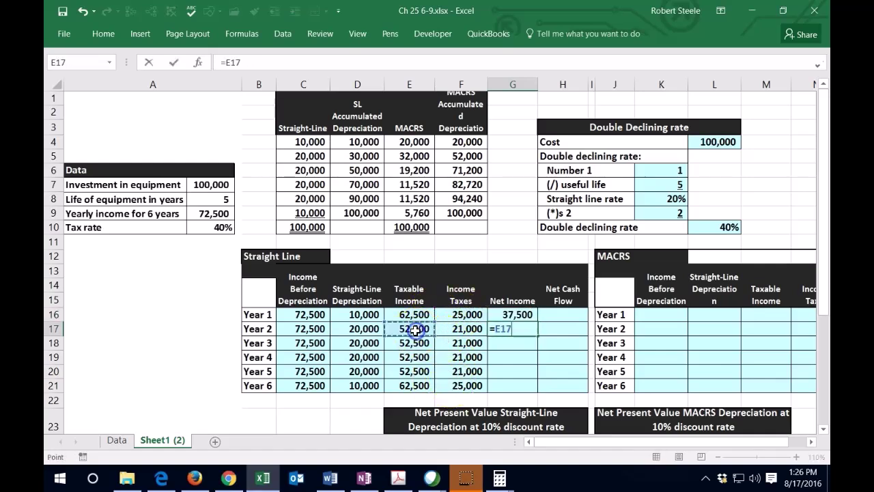
text(-)
click(465, 329)
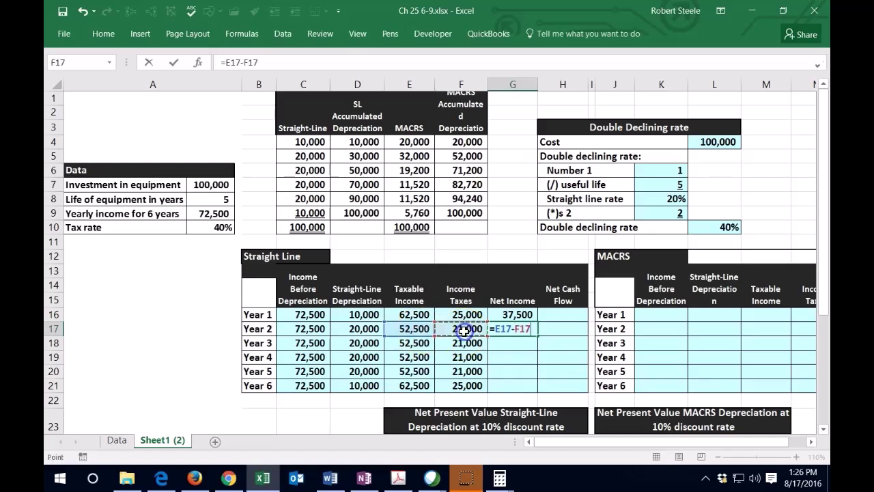
key(Return)
- Enter the Year 3 net income and fill it down through Year 6, ending at 37,500
text(=)
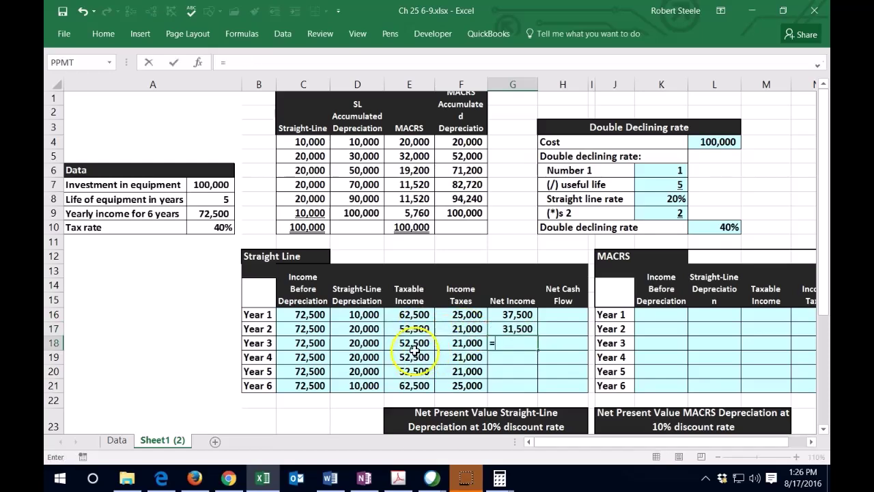
click(414, 344)
text(-)
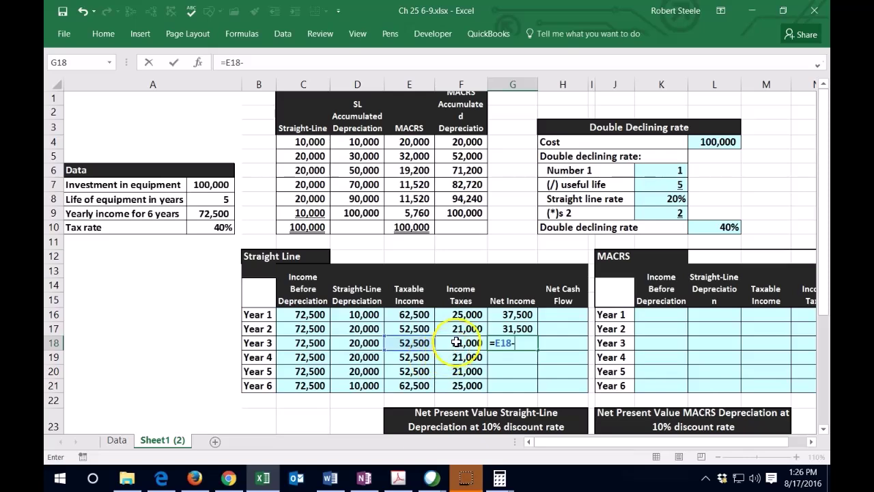
click(458, 343)
key(Return)
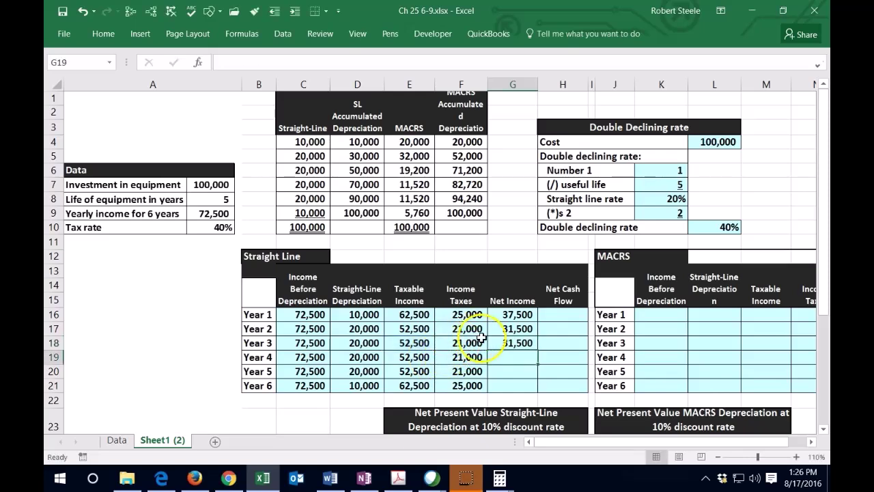
click(508, 343)
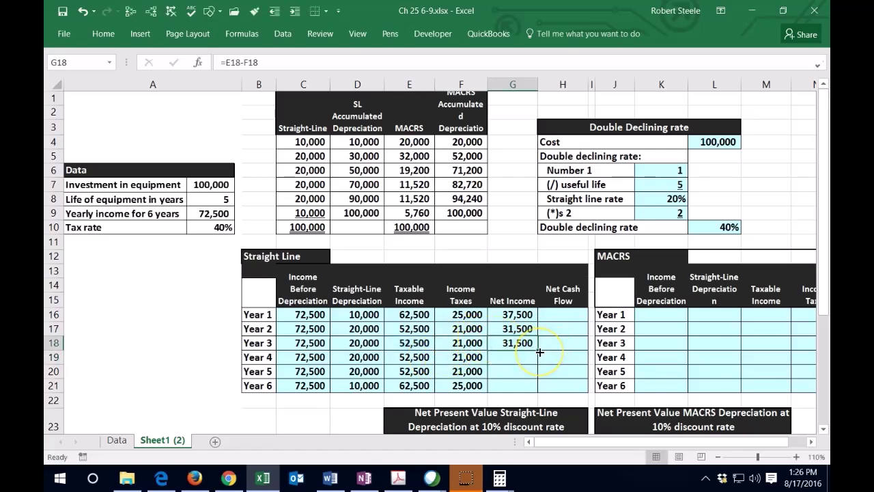
drag(539, 351, 539, 385)
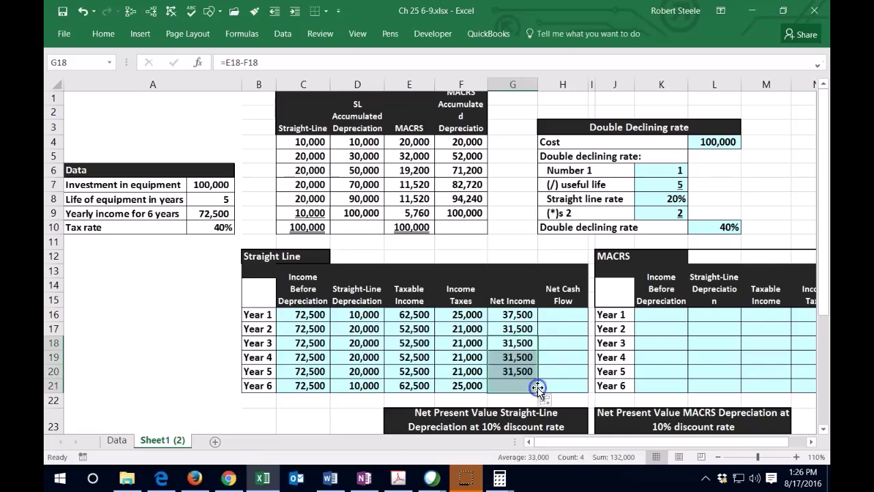
click(550, 316)
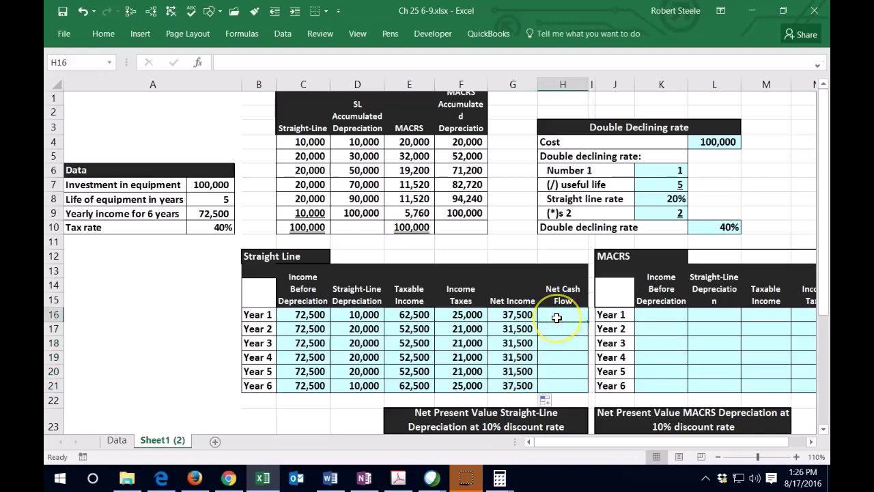
- Enter Net Cash Flow for Years 1 and 2 as income before depreciation minus income taxes
click(545, 323)
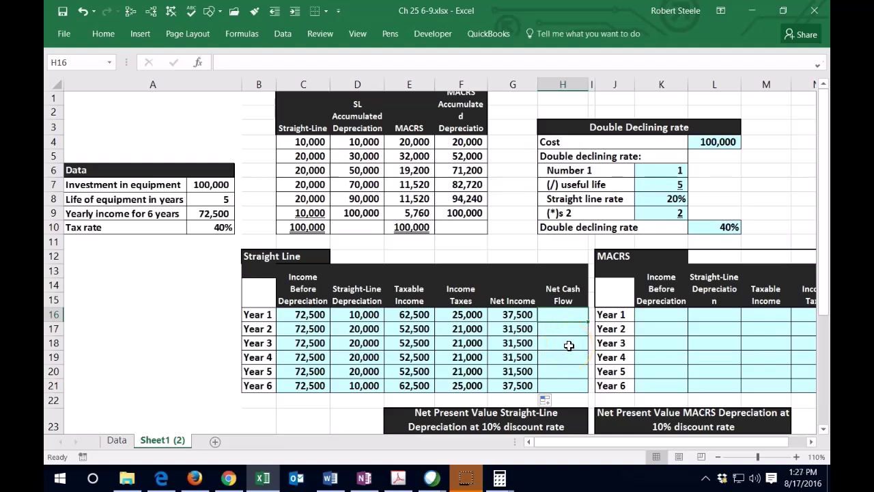
text(=)
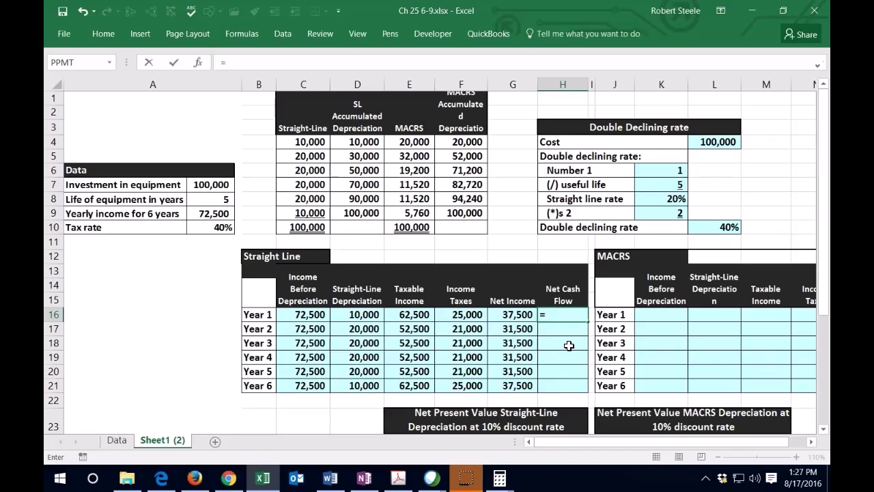
click(303, 314)
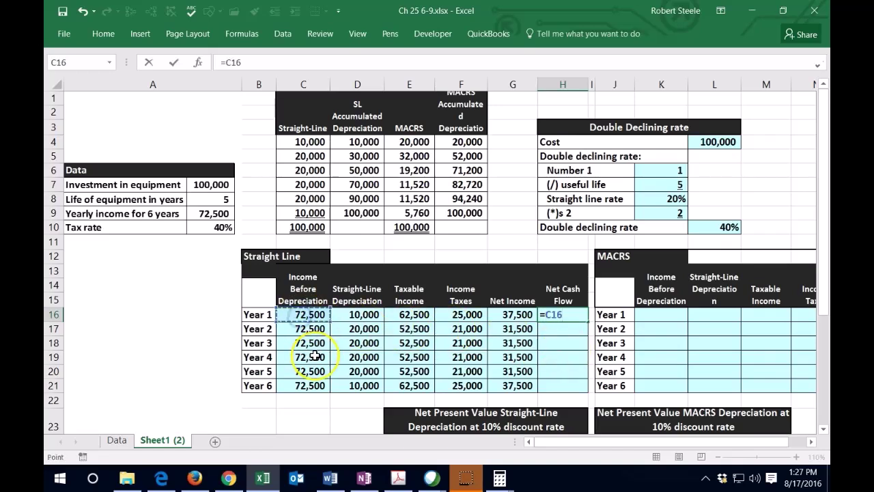
text(-)
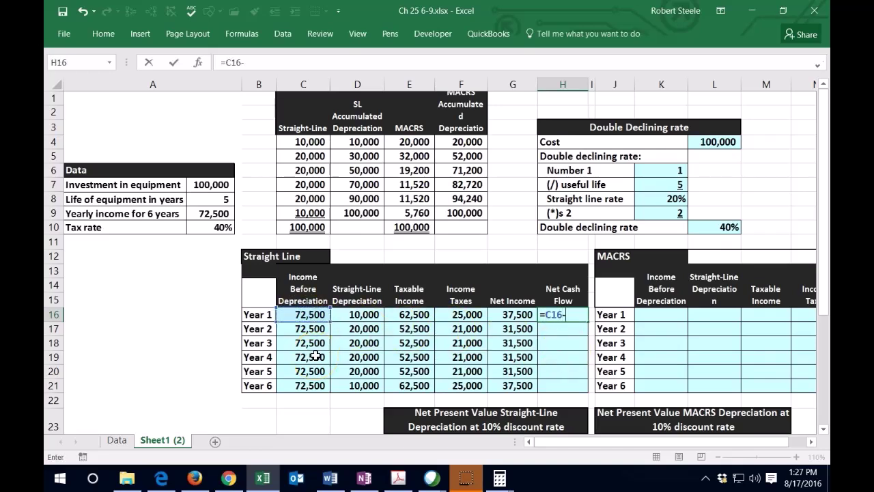
click(454, 314)
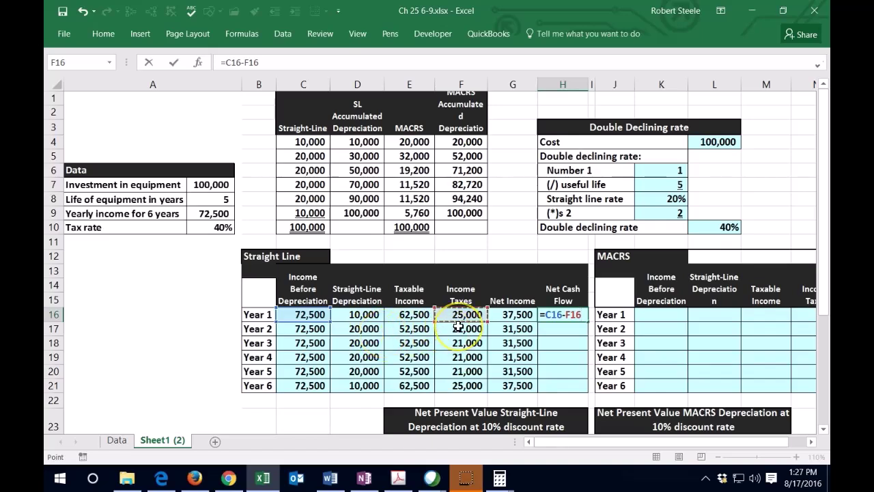
key(Return)
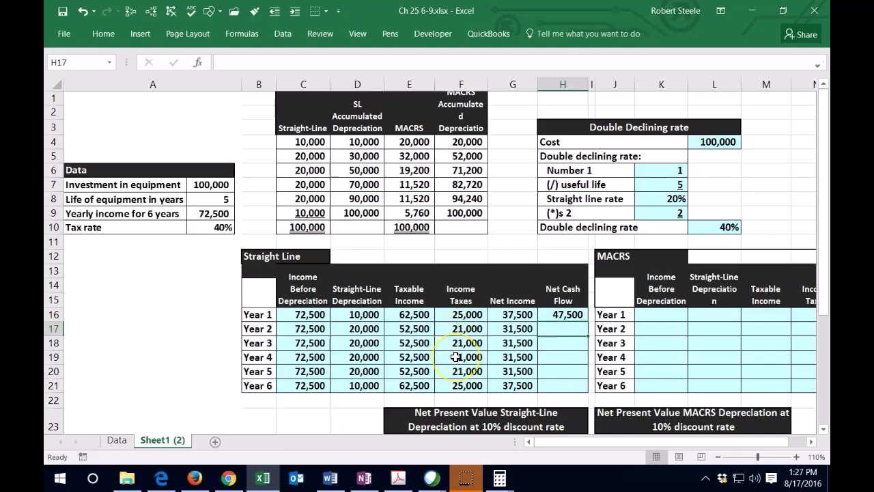
text(=)
click(301, 328)
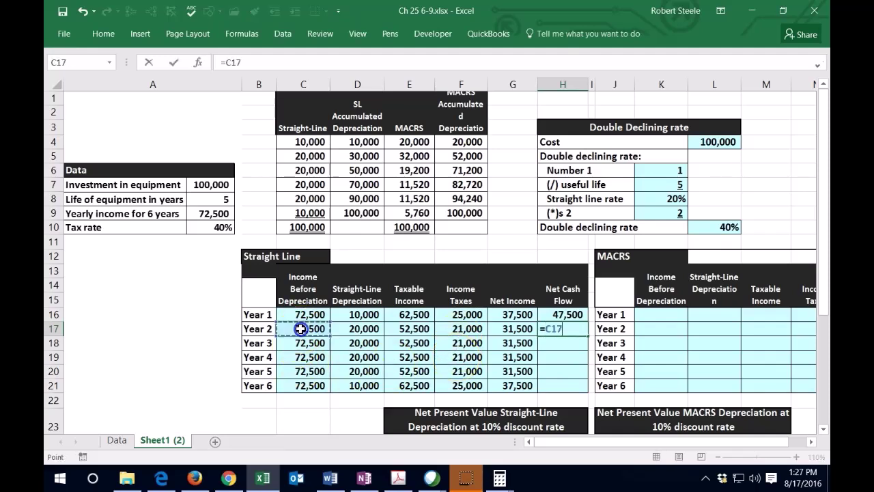
text(-)
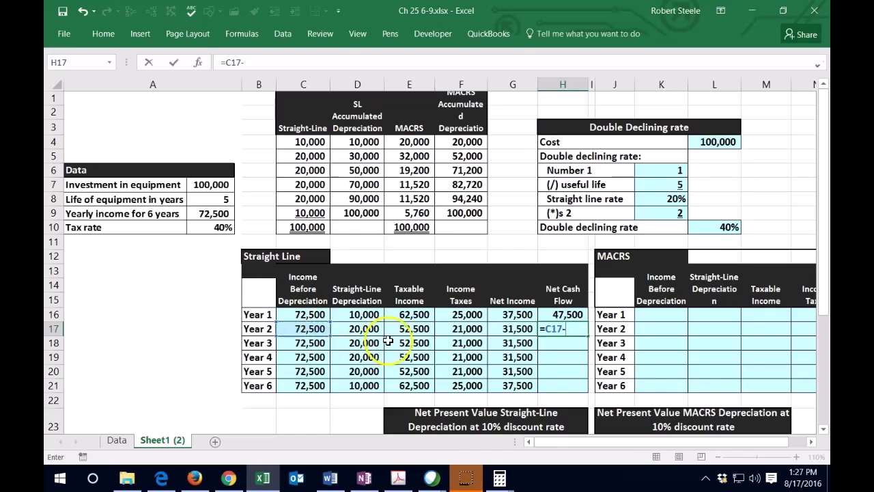
click(454, 329)
key(Return)
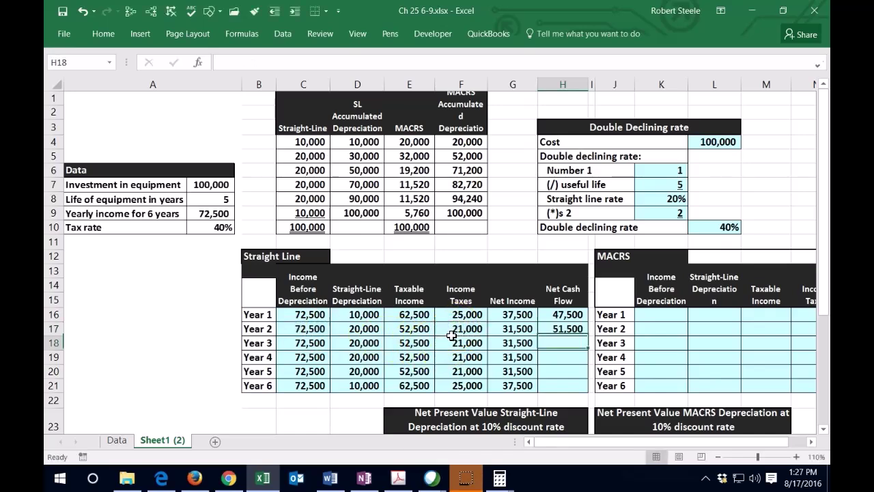
- Enter the Year 3 net cash flow and fill it down to Year 6, ending at 47,500
text(=)
click(302, 342)
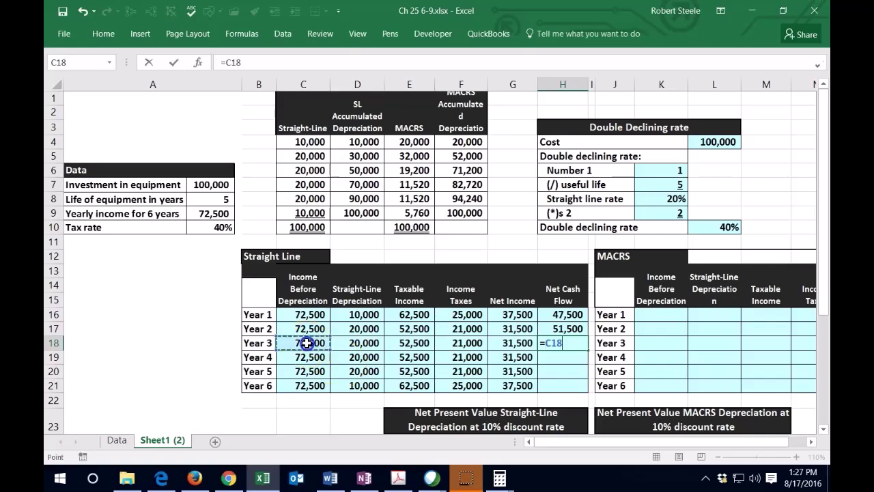
text(-)
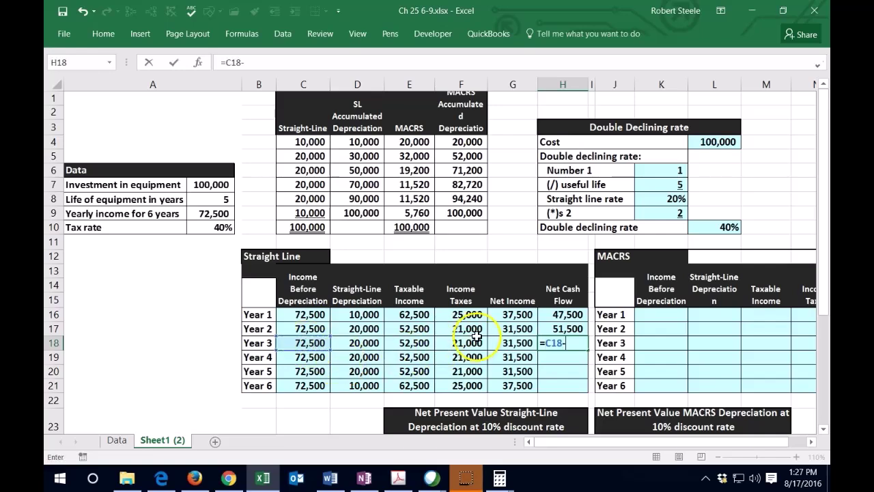
click(461, 342)
key(Return)
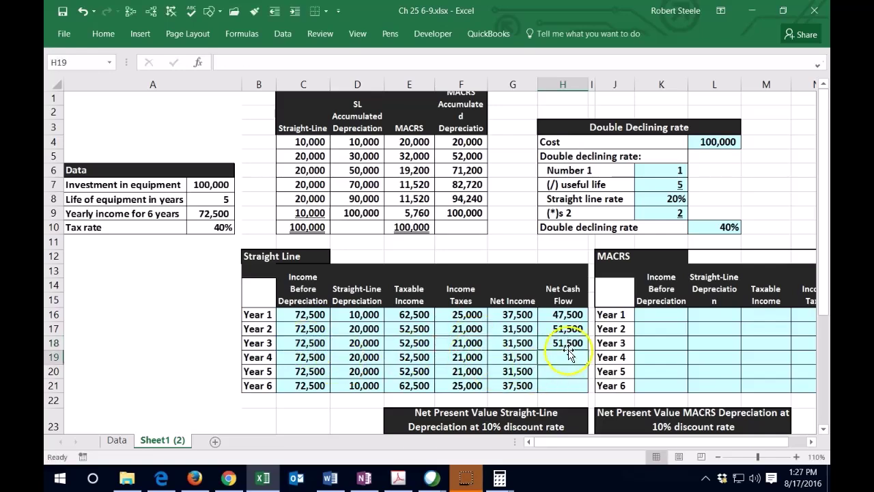
click(567, 343)
drag(590, 351, 579, 387)
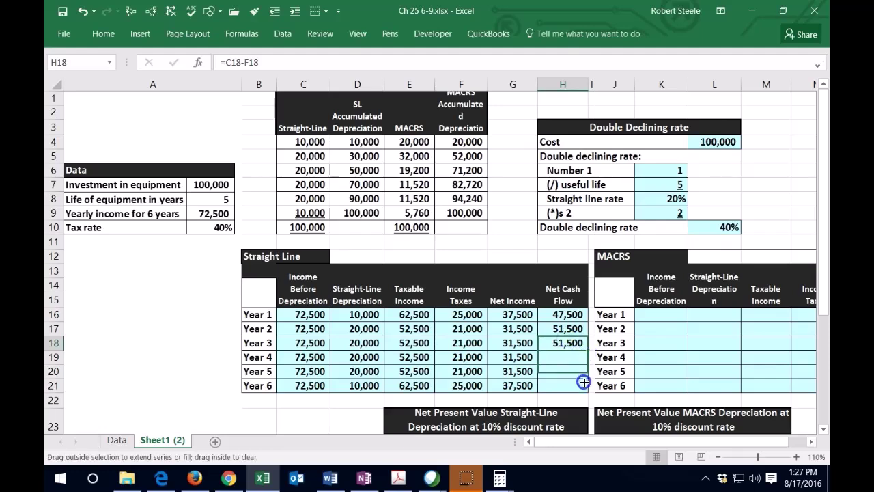
click(652, 325)
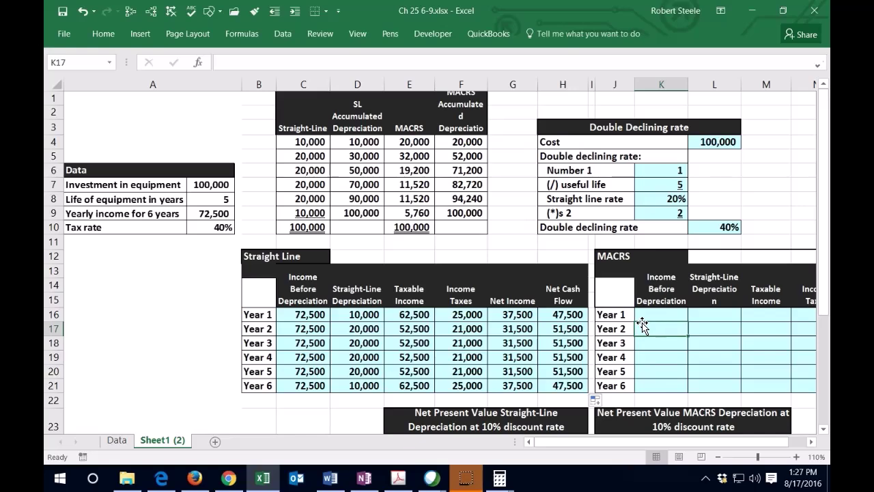
- Link MACRS Year 1 income before depreciation to the straight-line 72,500 and fill through Year 6
key(Right)
key(Right)
key(Right)
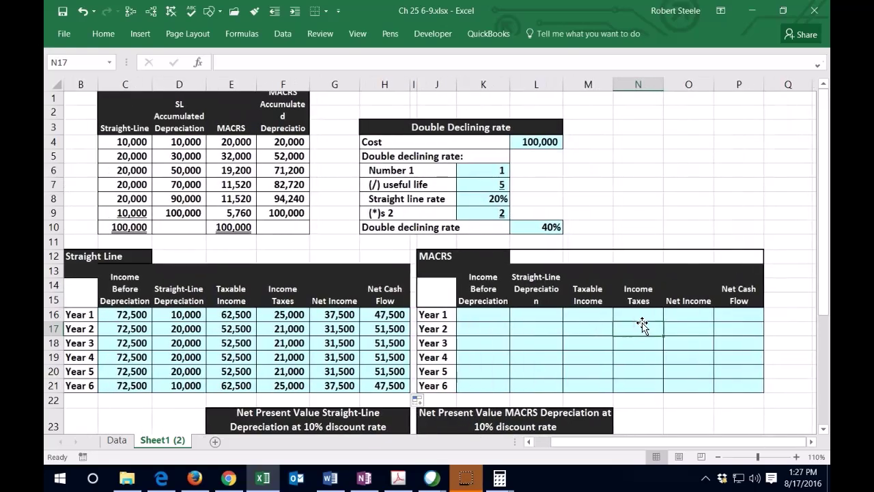
key(Left)
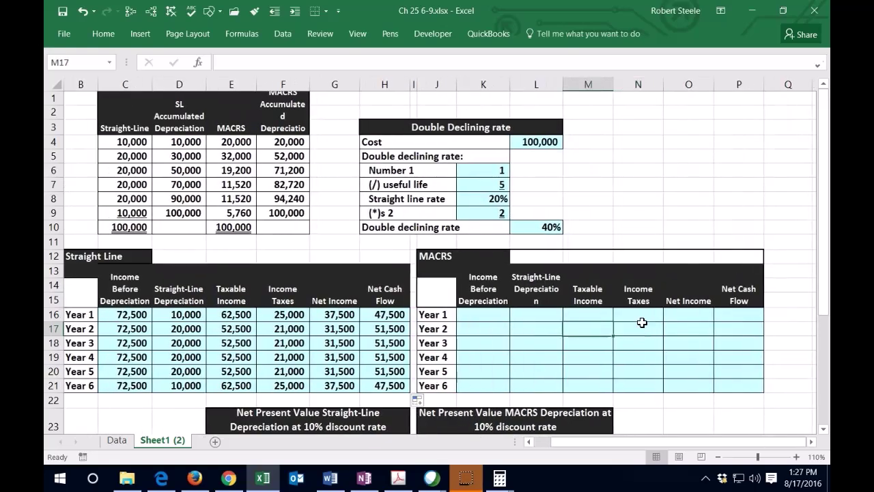
key(Left)
key(Left)
key(Up)
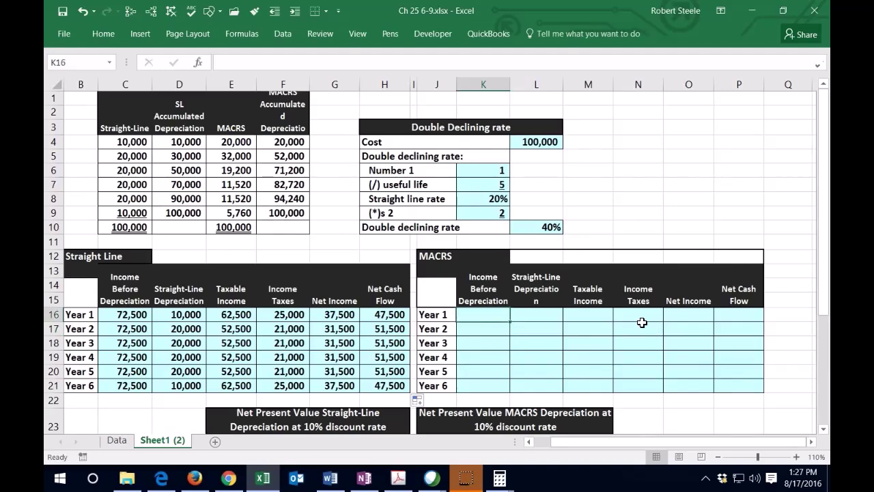
text(=)
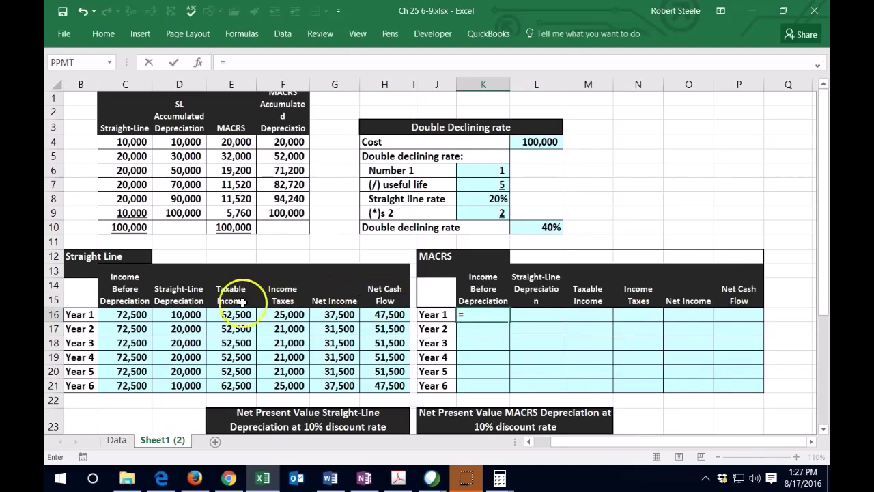
click(116, 315)
key(Return)
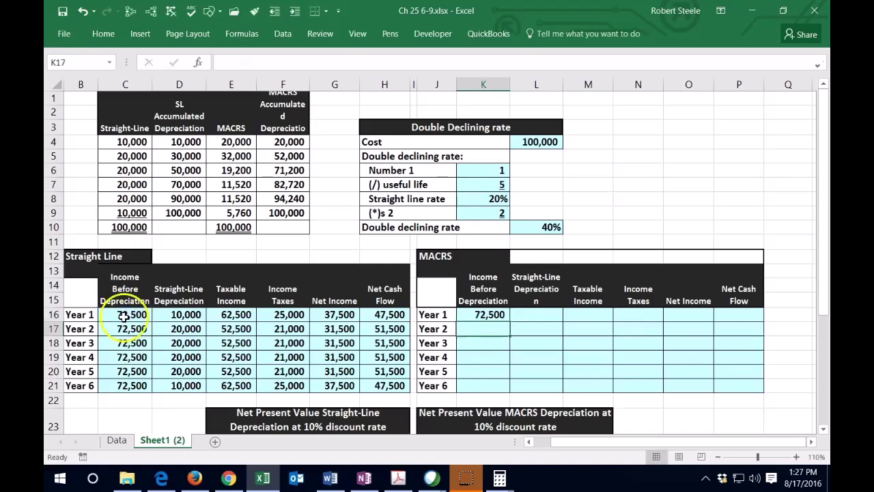
click(487, 316)
double_click(510, 322)
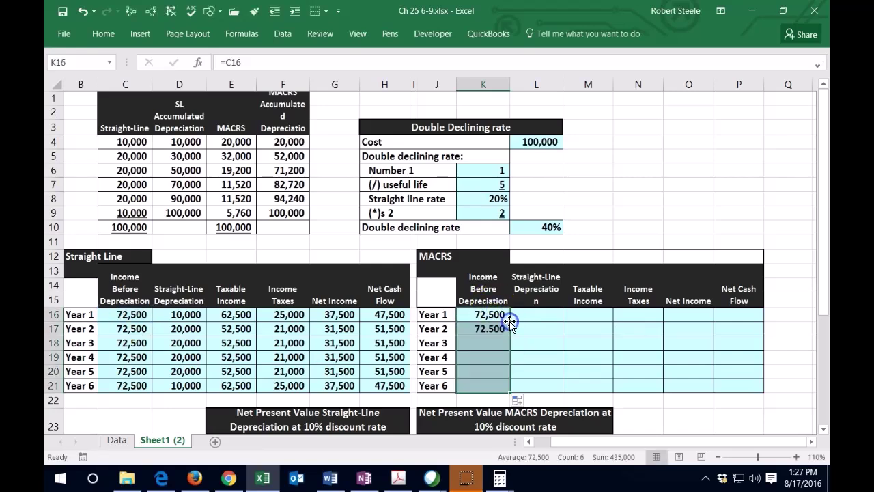
click(532, 326)
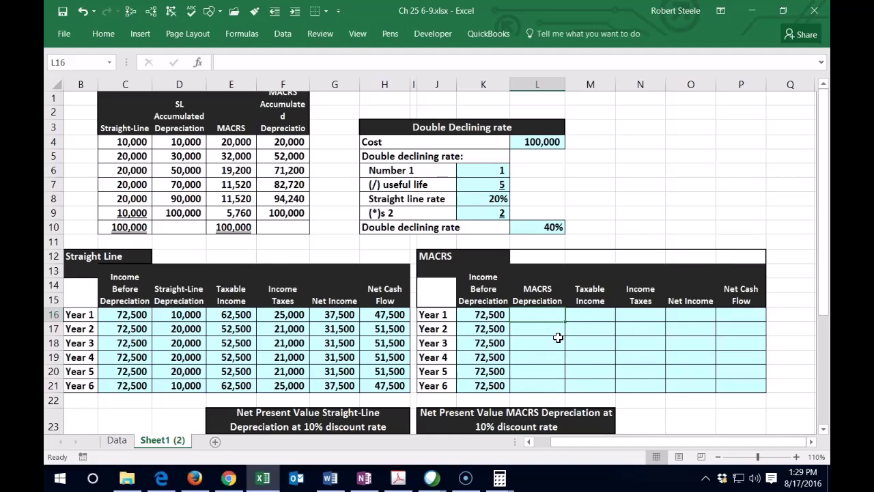
- Link Years 1–3 MACRS depreciation to the schedule amounts 20,000, 32,000 and 19,200
text(=)
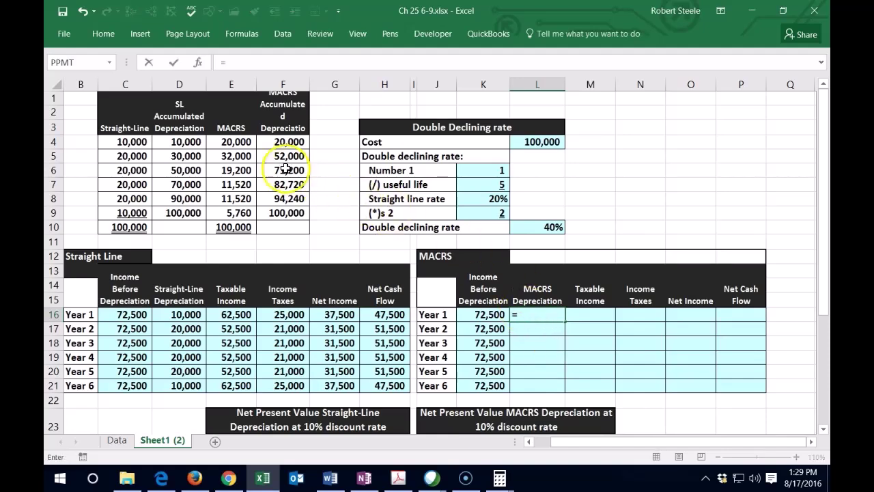
click(238, 145)
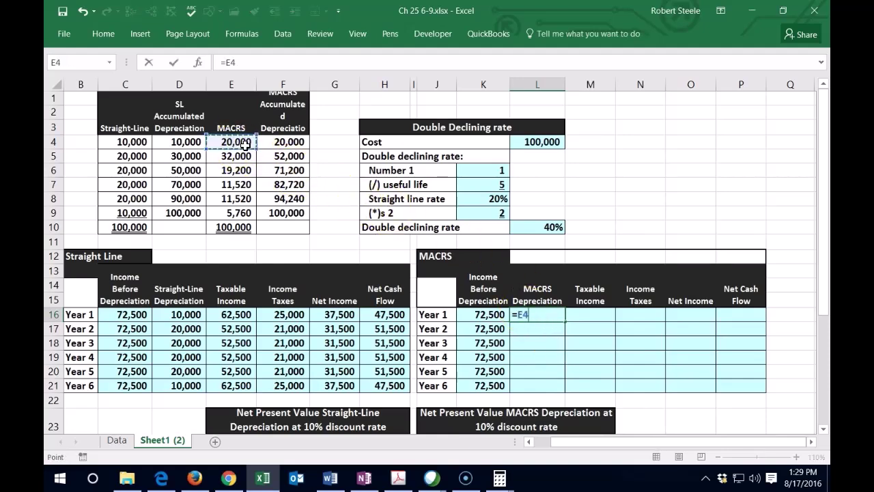
key(Return)
click(253, 143)
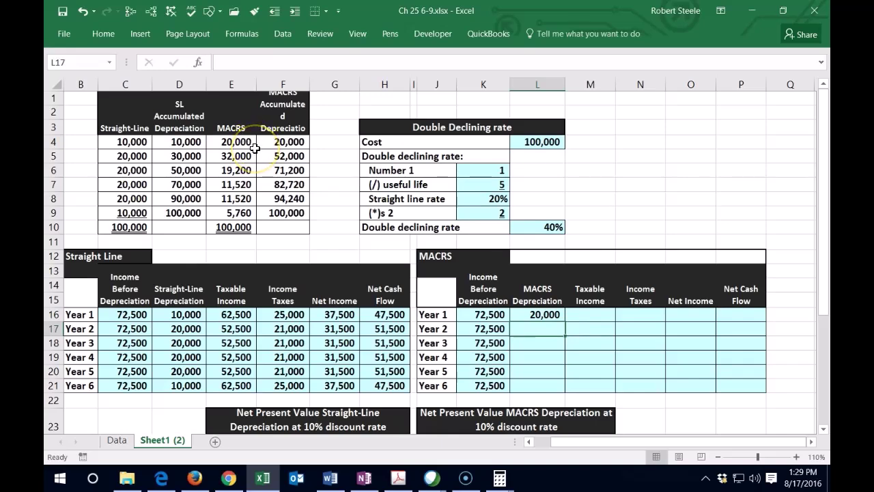
text(=)
click(232, 153)
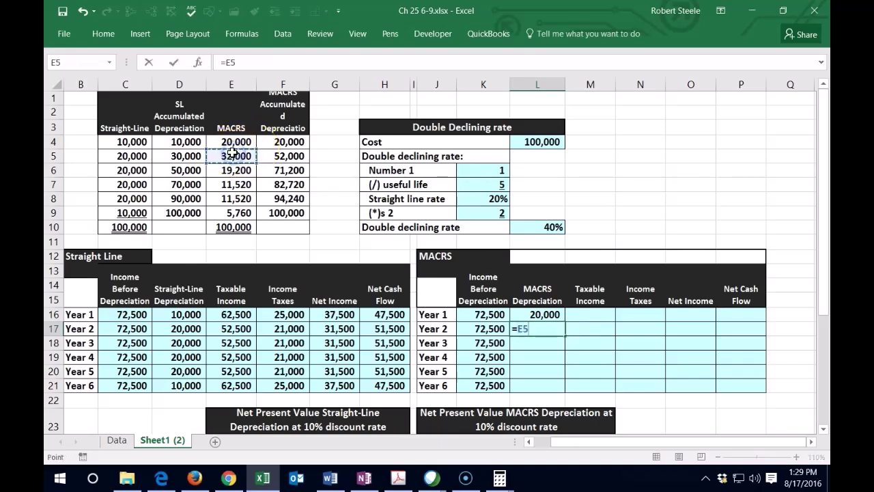
key(Return)
text(=)
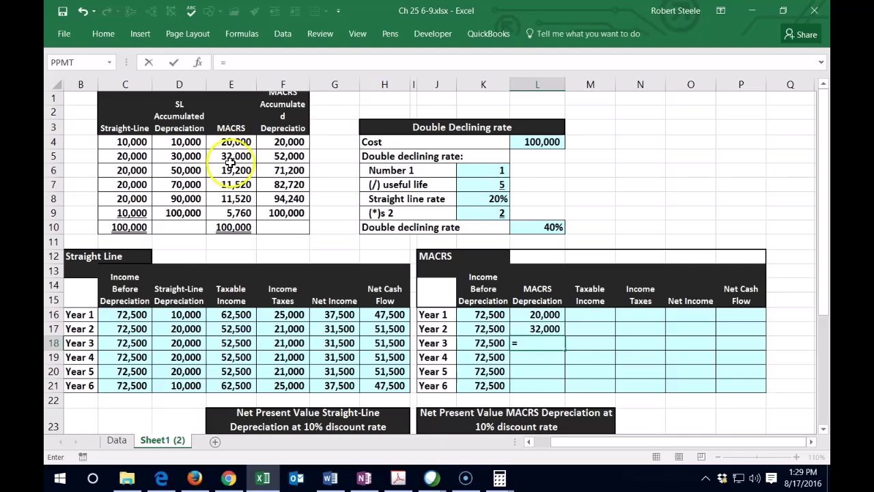
click(235, 169)
key(Return)
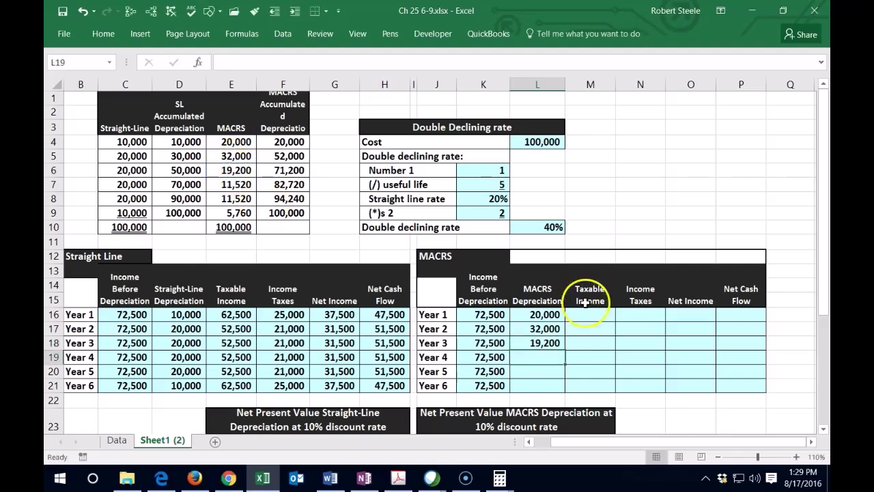
- Fill the MACRS depreciation formula down to Year 6, giving 11,520, 11,520 and 5,760
click(559, 343)
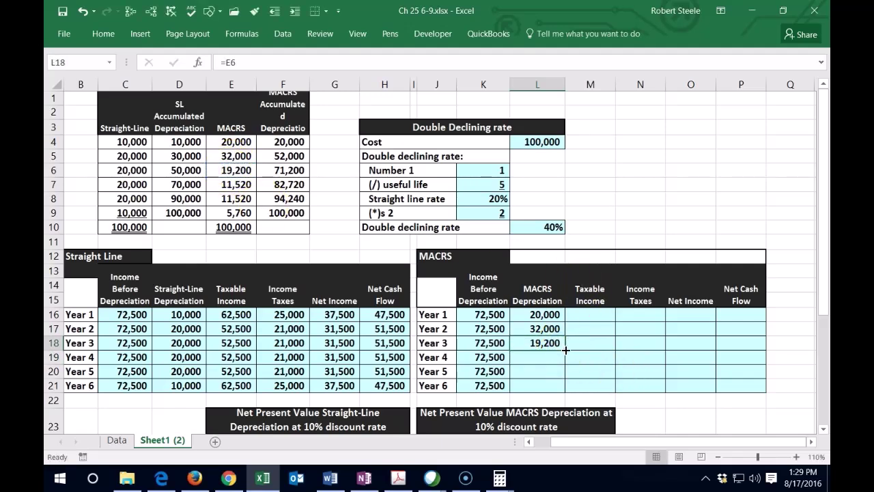
drag(566, 350, 560, 388)
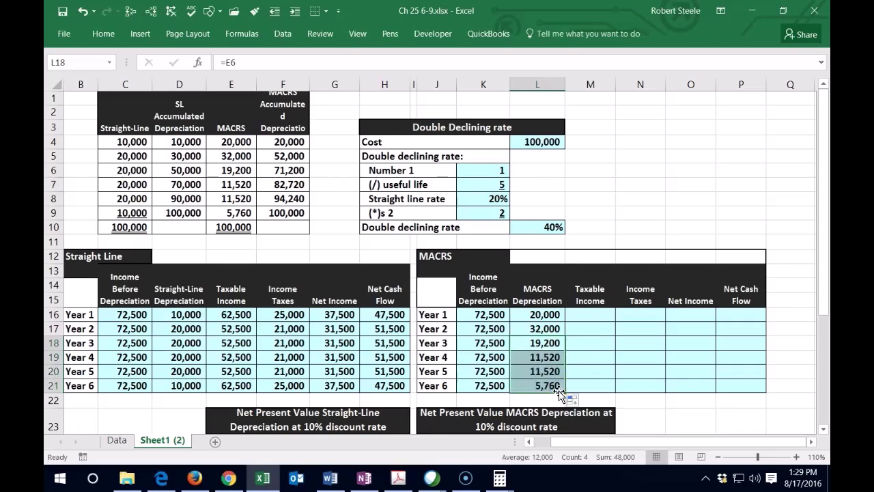
double_click(554, 385)
key(Return)
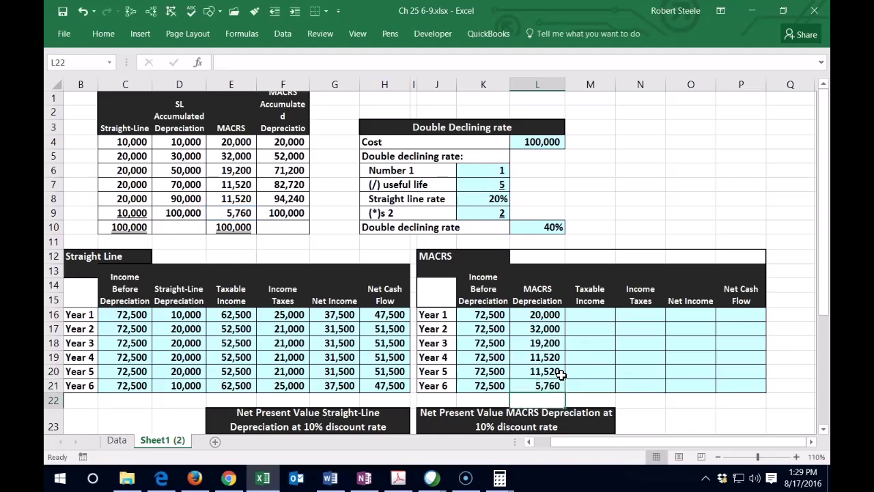
- Enter Year 1 taxable income as =K16-L16, giving 52,500
click(577, 313)
text(=)
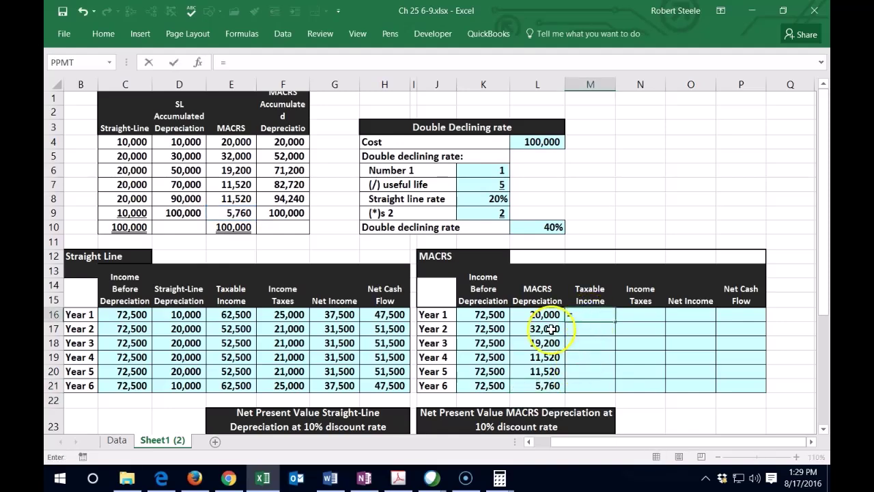
click(463, 316)
text(-)
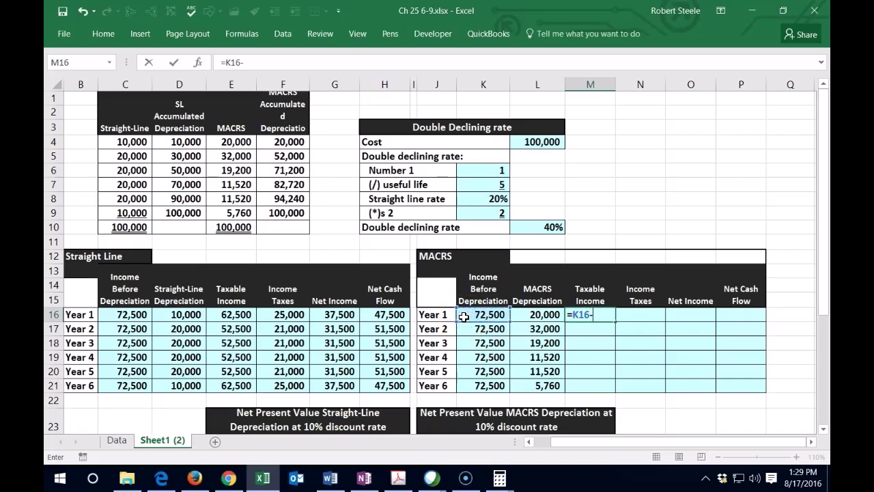
key(Left)
key(Return)
- Enter Year 2 taxable income as =K17-L17 and fill it down through Year 6
click(593, 327)
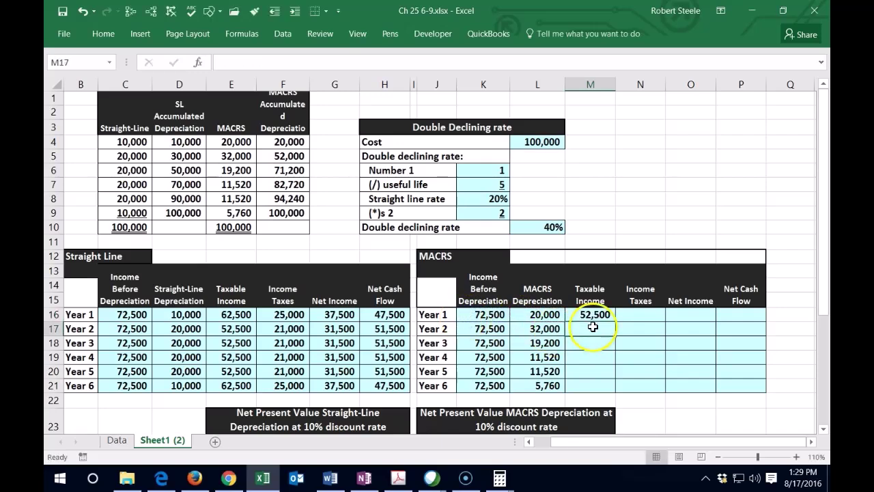
text(=)
key(Left)
key(Left)
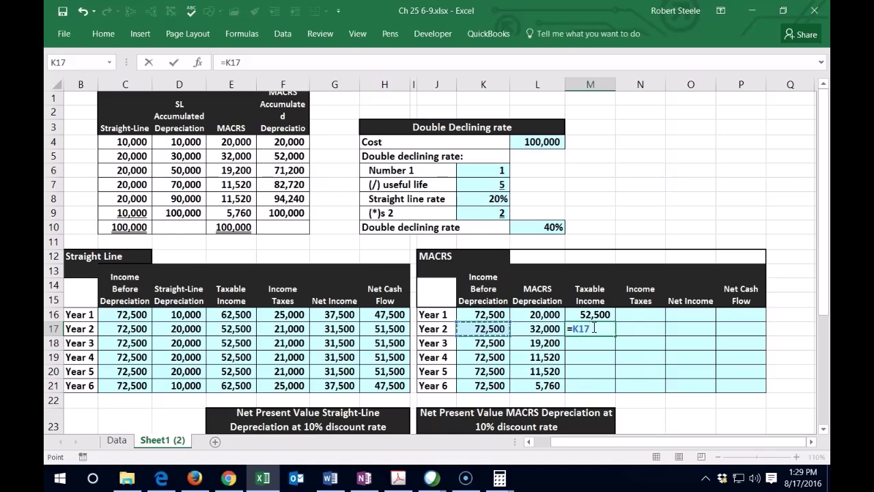
text(-)
key(Left)
key(Return)
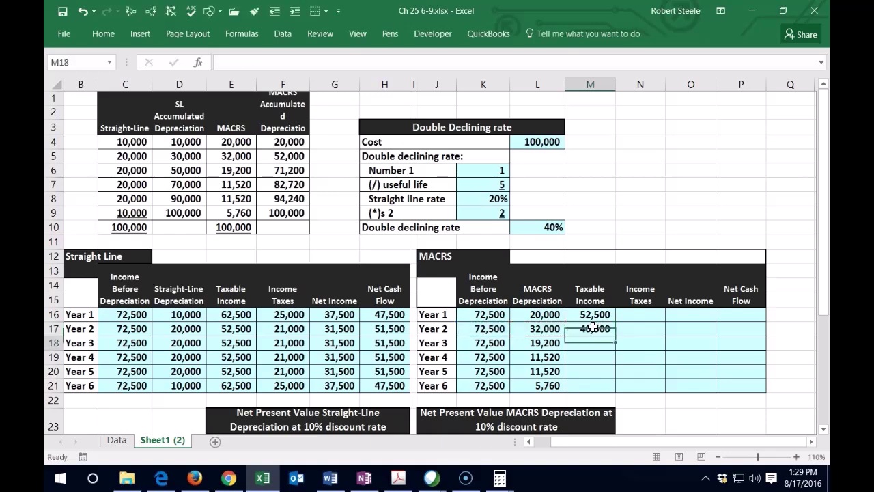
click(602, 330)
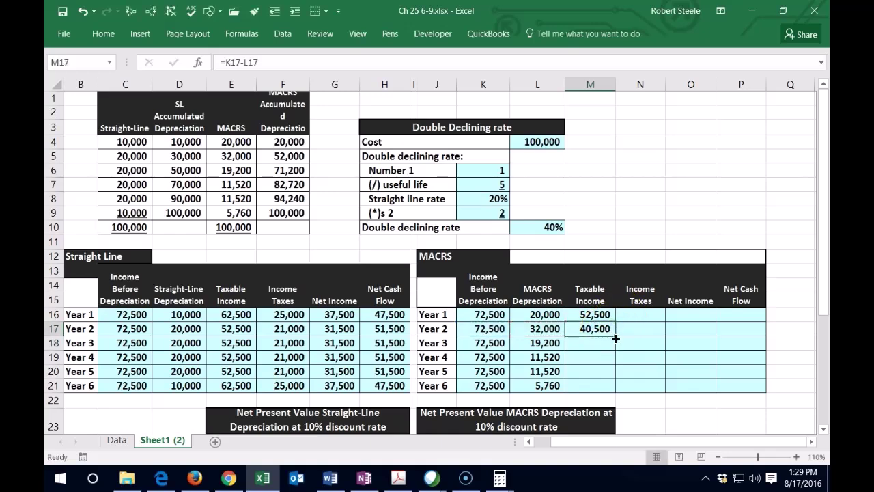
double_click(616, 338)
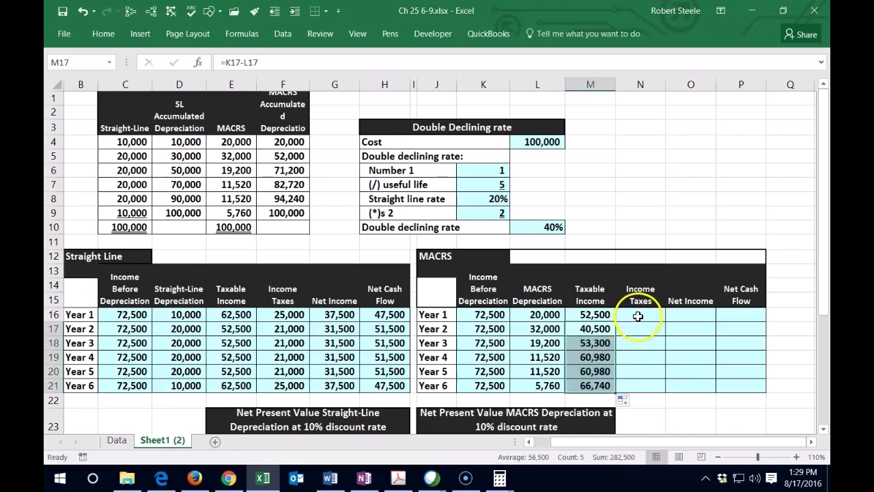
- Enter Years 1 and 2 income taxes as 40% of taxable income
click(638, 316)
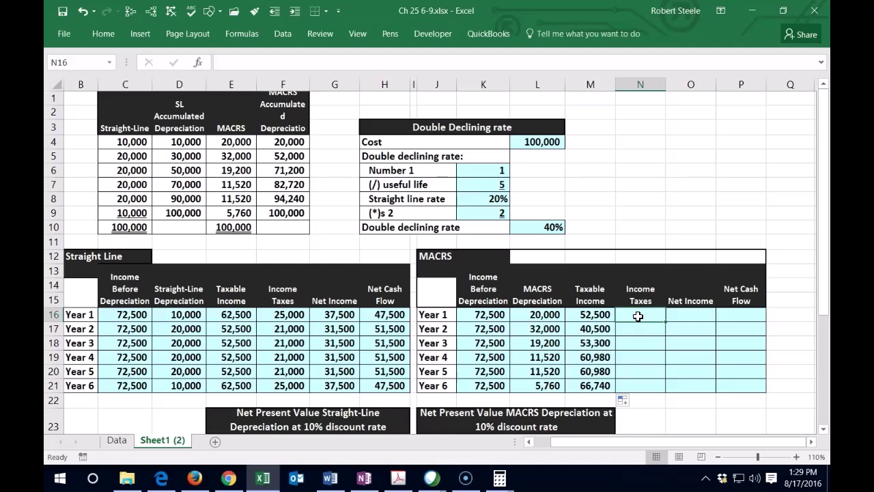
text(=)
click(602, 314)
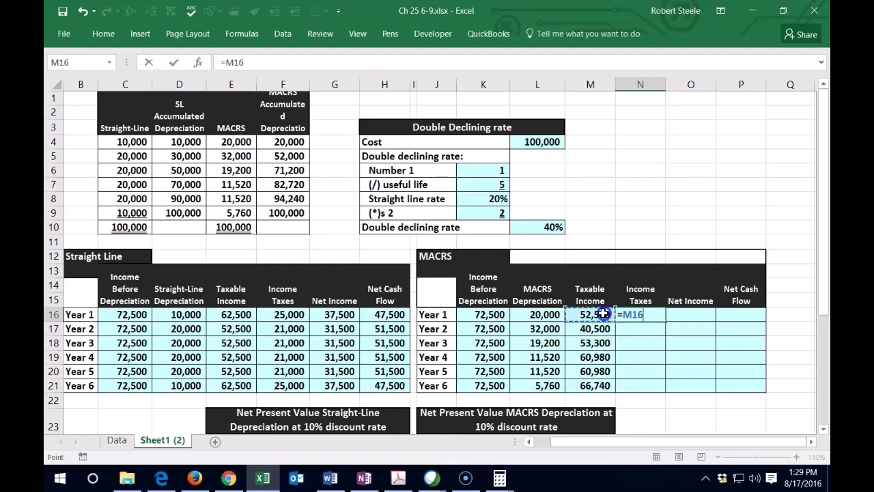
text(*)
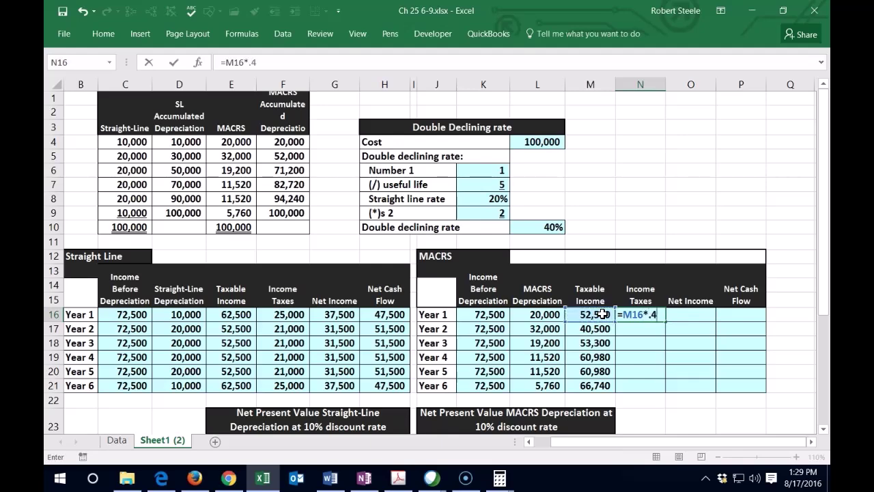
key(Return)
text(=)
key(Left)
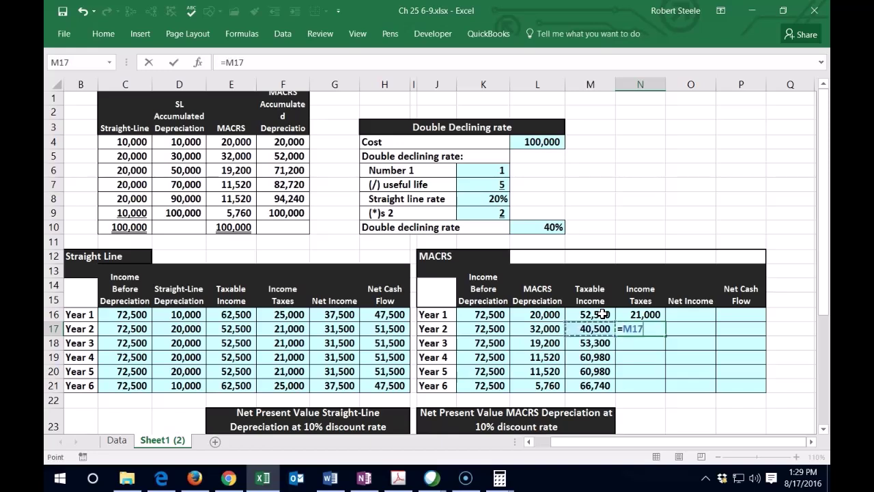
text(*)
key(Return)
- Fill the Net Income column down to Year 6, reading 31,500 through 40,044
click(637, 329)
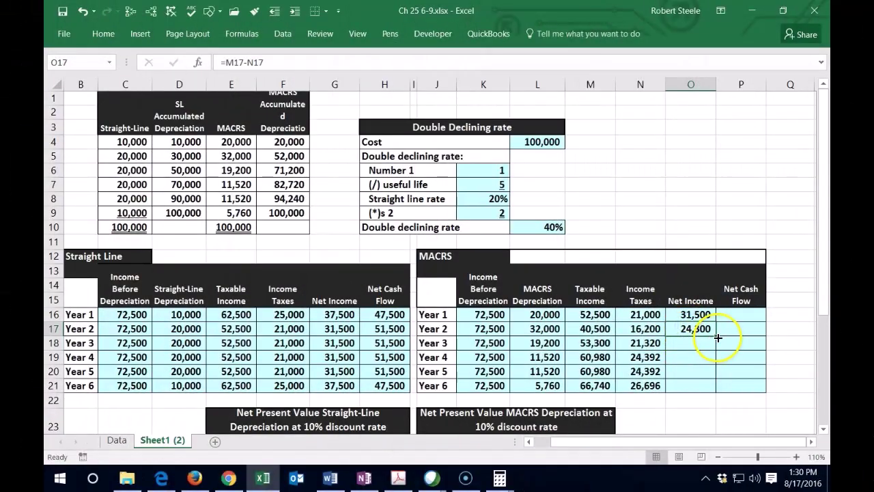
double_click(717, 337)
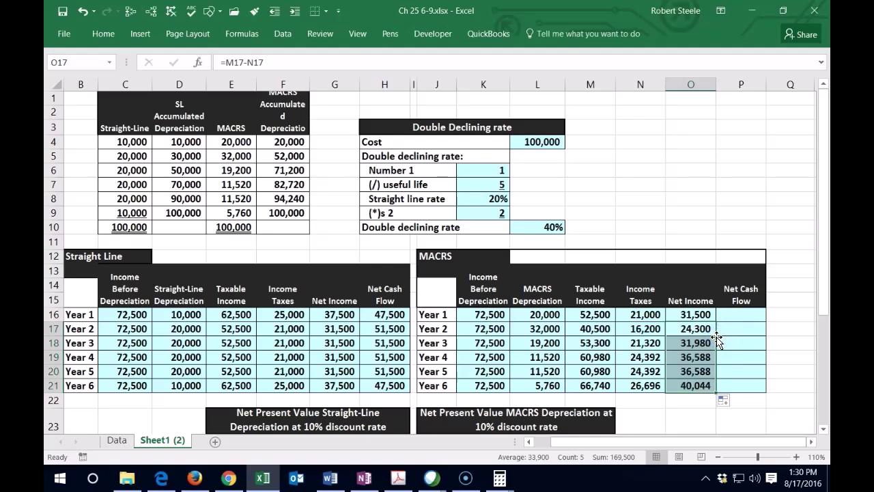
click(736, 318)
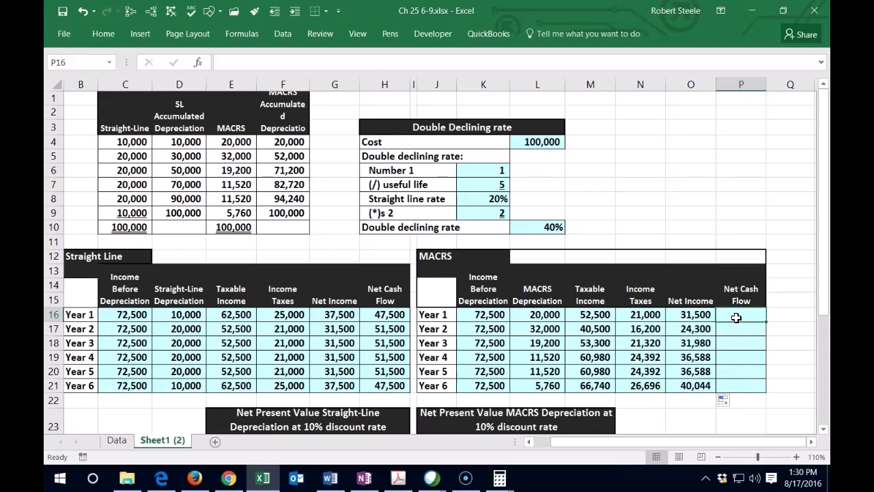
- Enter MACRS Net Cash Flow for Years 1 and 2 as =K16-N16 and =K17-N17
text(=)
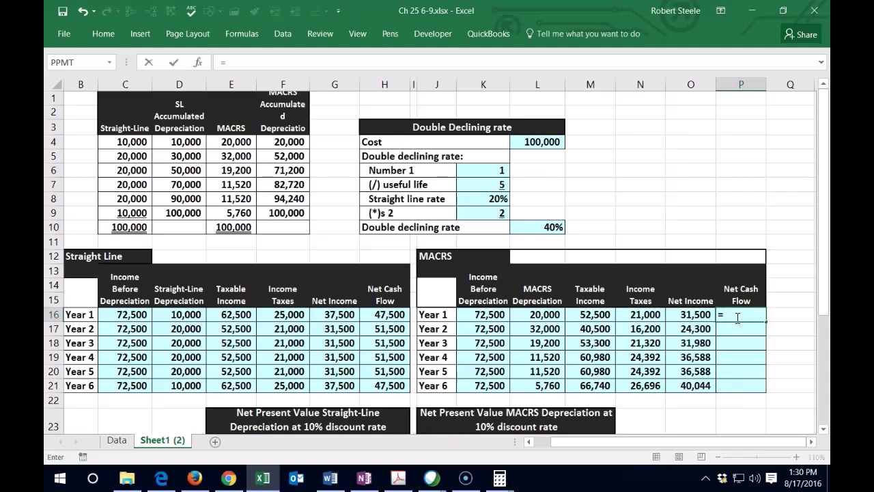
click(495, 317)
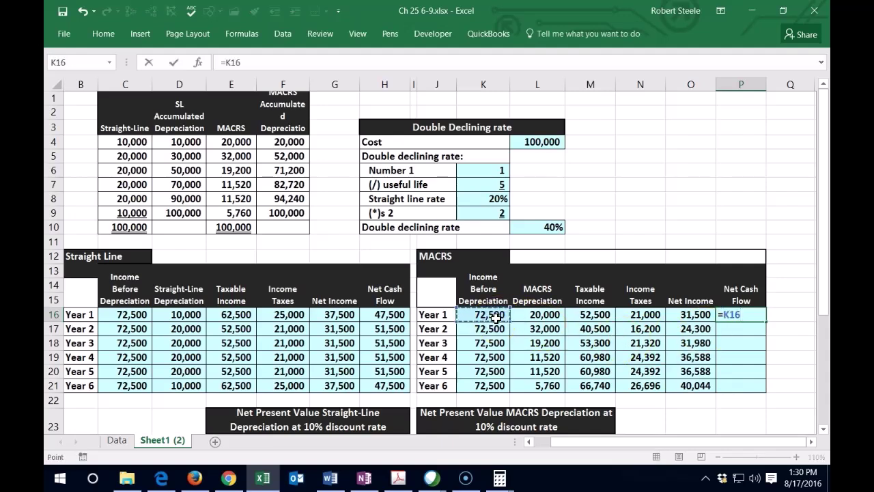
text(-)
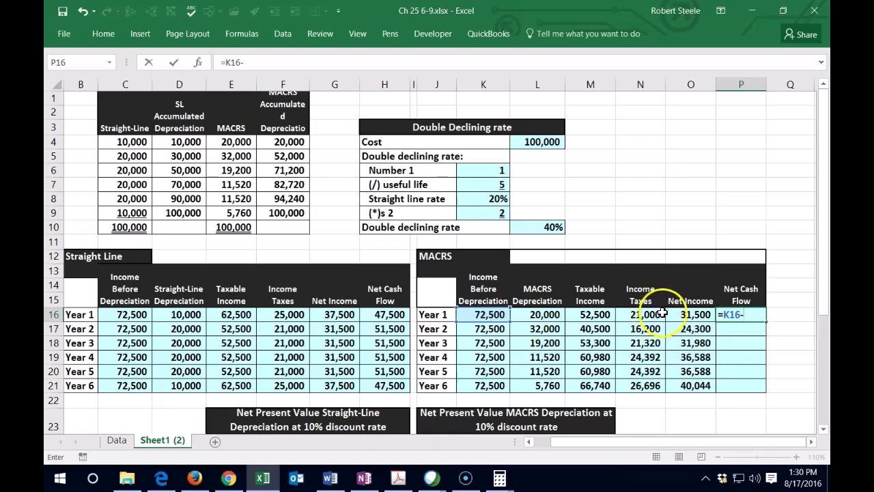
click(654, 313)
key(Return)
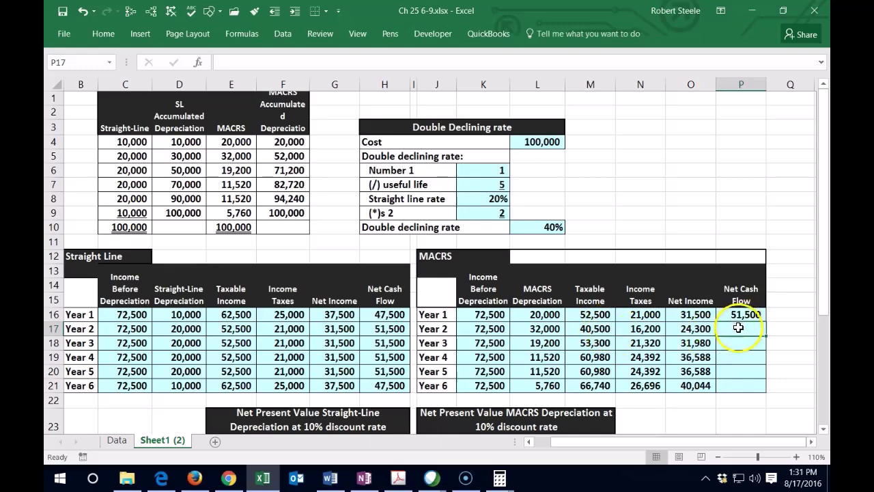
text(=)
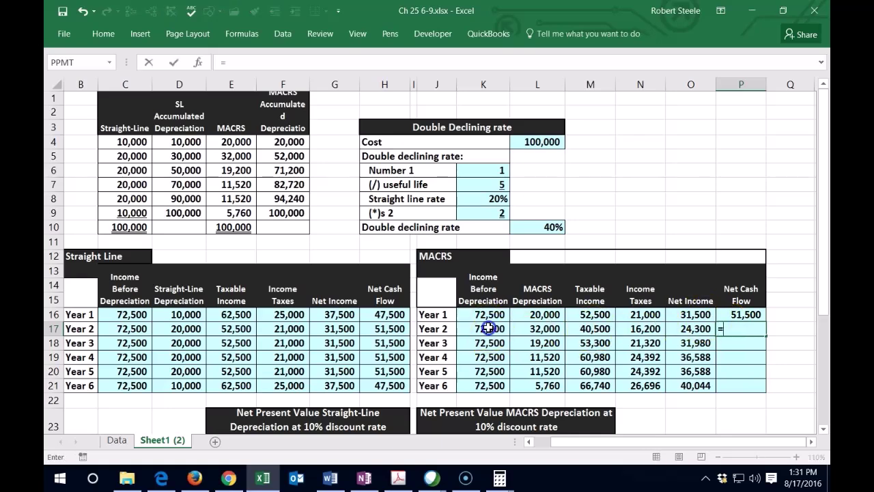
click(487, 328)
text(-)
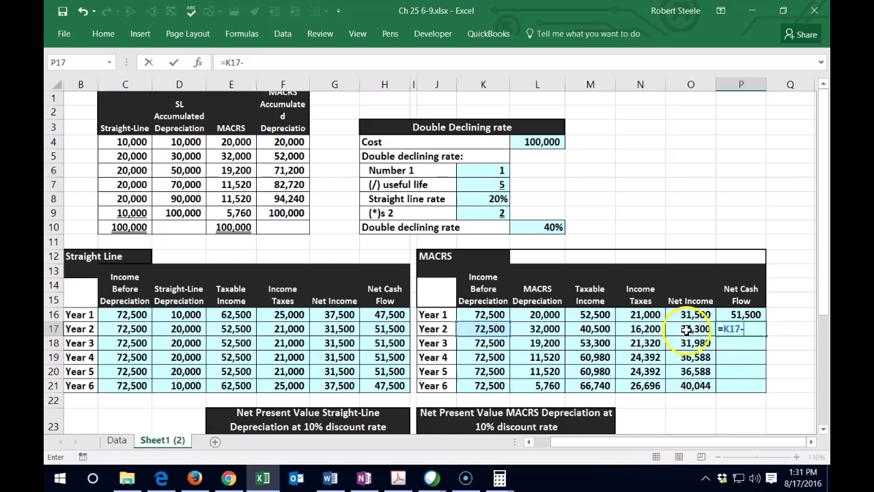
click(649, 328)
key(Return)
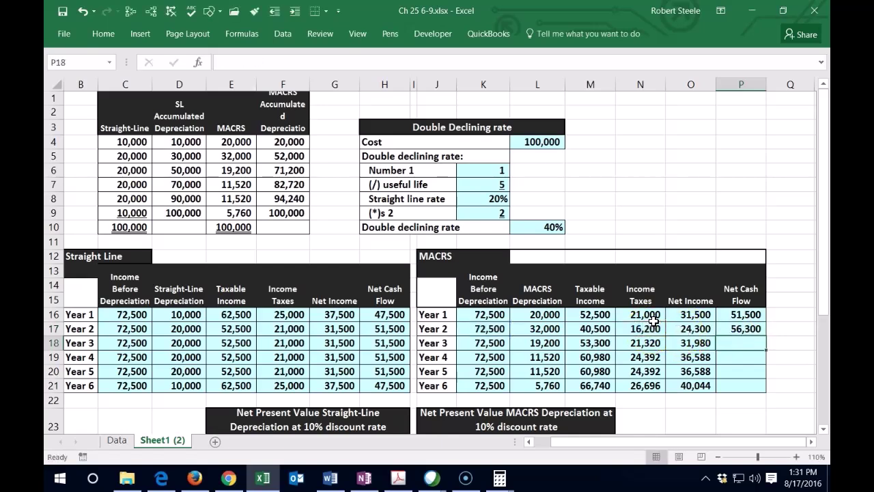
- Enter the Year 3 net cash flow and fill it down to Year 6, ending at 45,804
text(=)
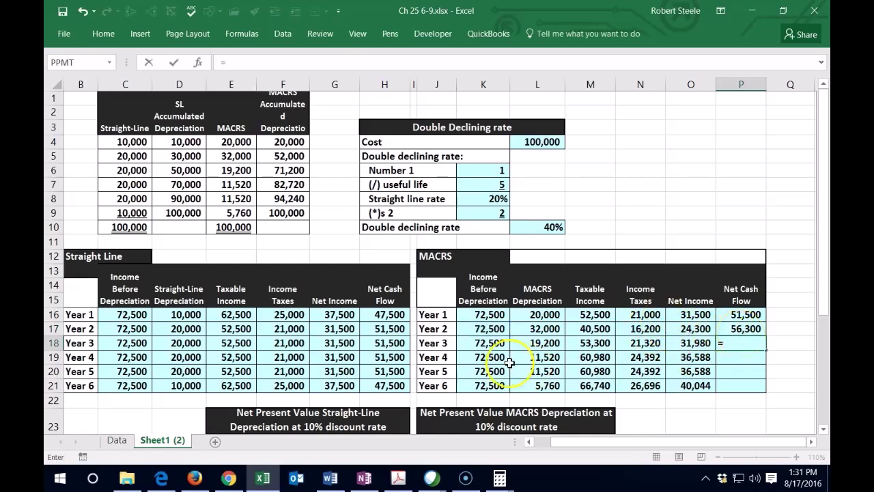
click(493, 343)
text(-)
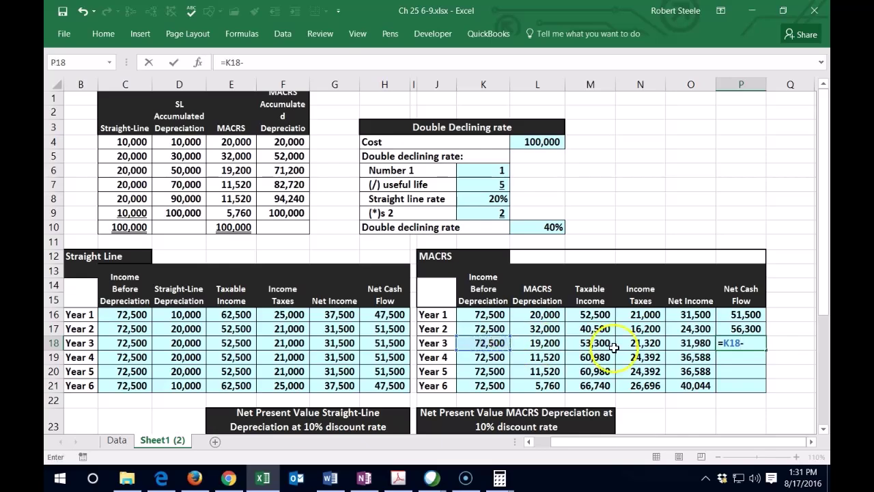
click(651, 339)
key(Return)
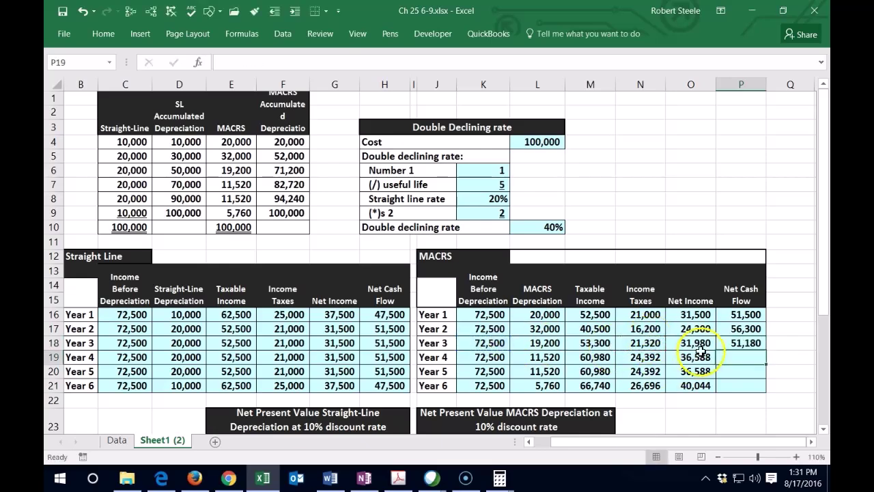
click(730, 343)
drag(766, 350, 759, 387)
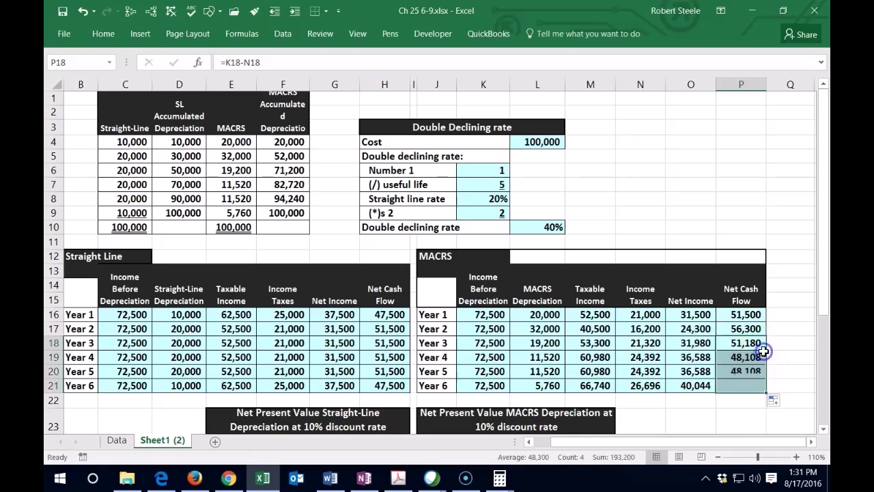
click(724, 415)
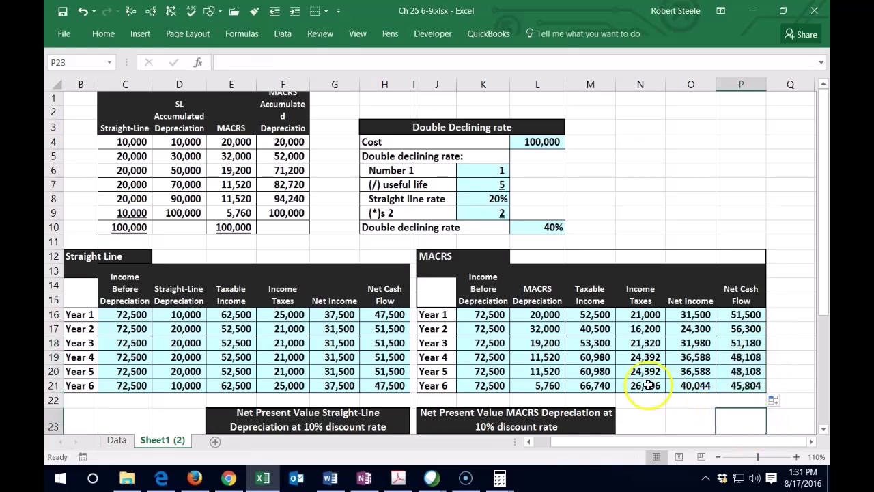
- Check both net cash flow totals, then insert a blank row 22 beneath the tables
scroll(618, 365, down, 1)
scroll(618, 366, down, 2)
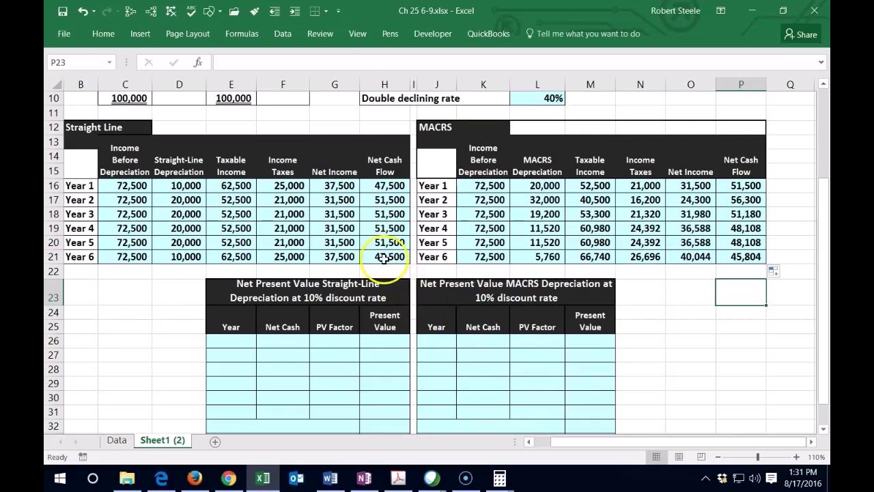
drag(386, 186, 387, 263)
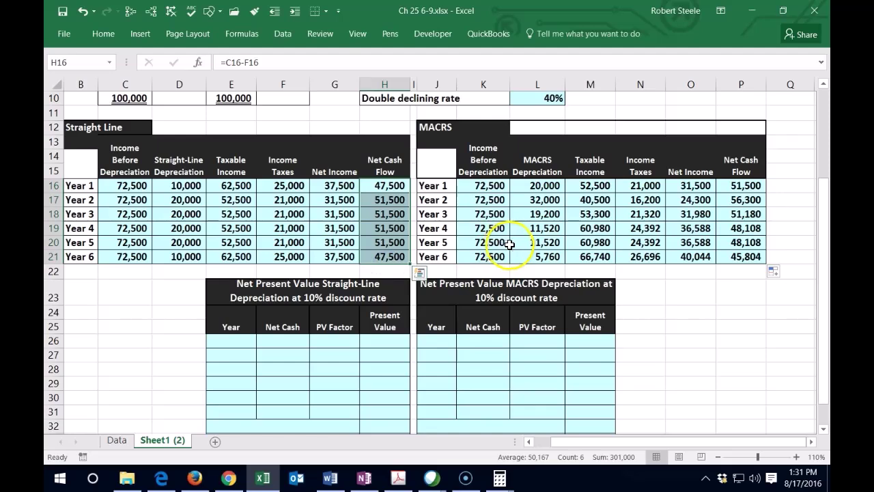
drag(743, 185, 741, 257)
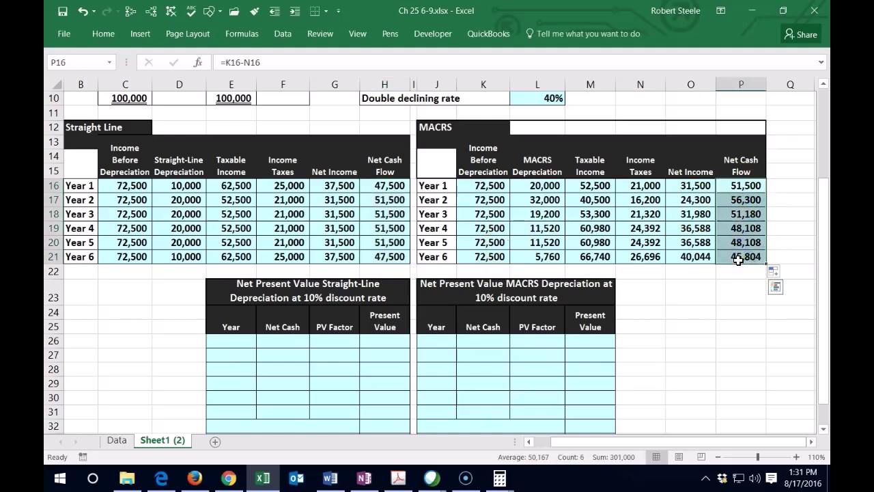
click(84, 272)
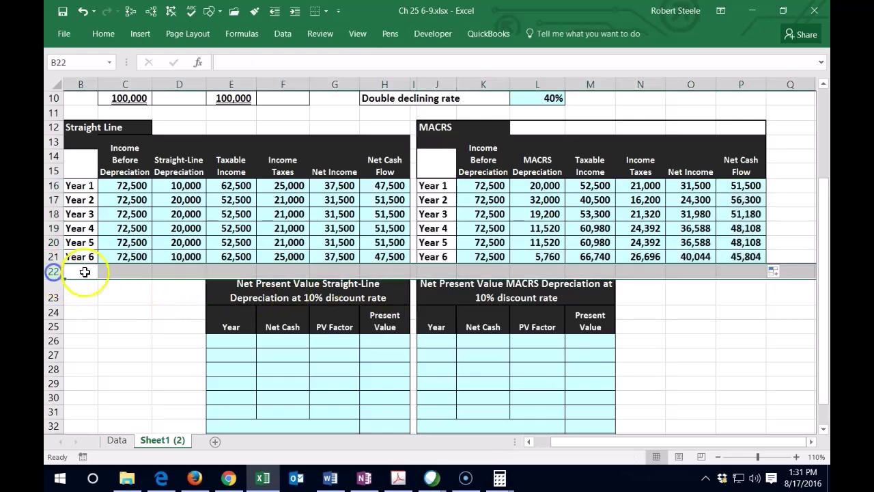
right_click(143, 274)
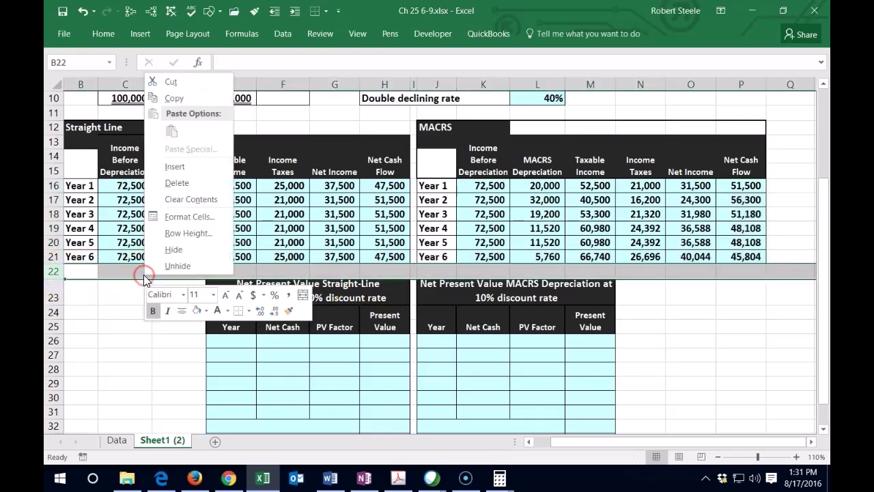
click(174, 167)
- Label row 22 'Total' and sum the straight-line net cash flows to 301,000
click(89, 271)
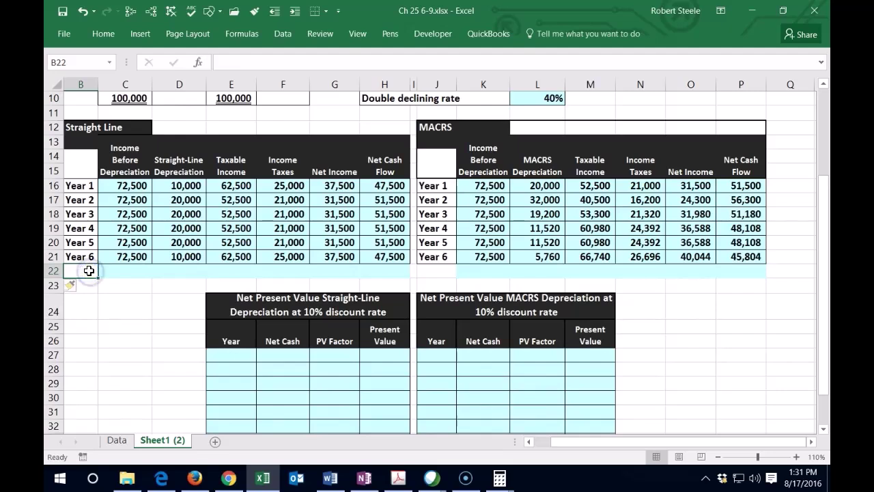
text(Total)
key(Right)
key(Right)
key(Right)
key(Right)
key(Right)
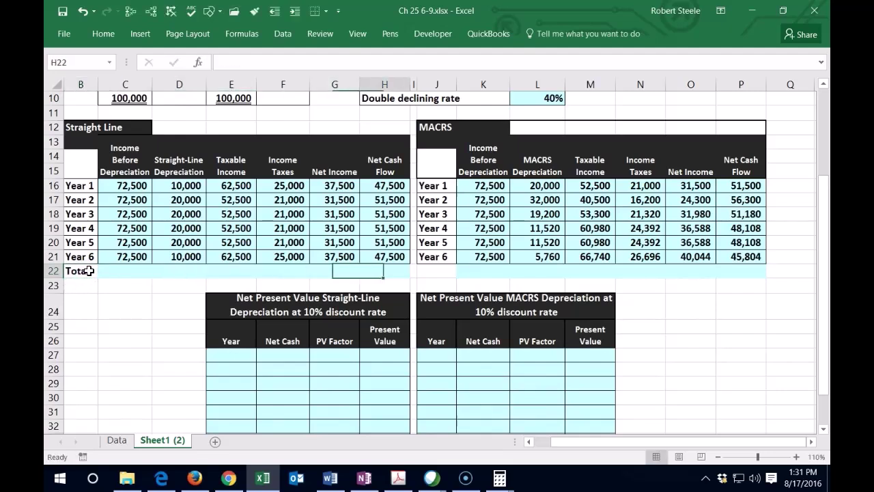
text(=sum()
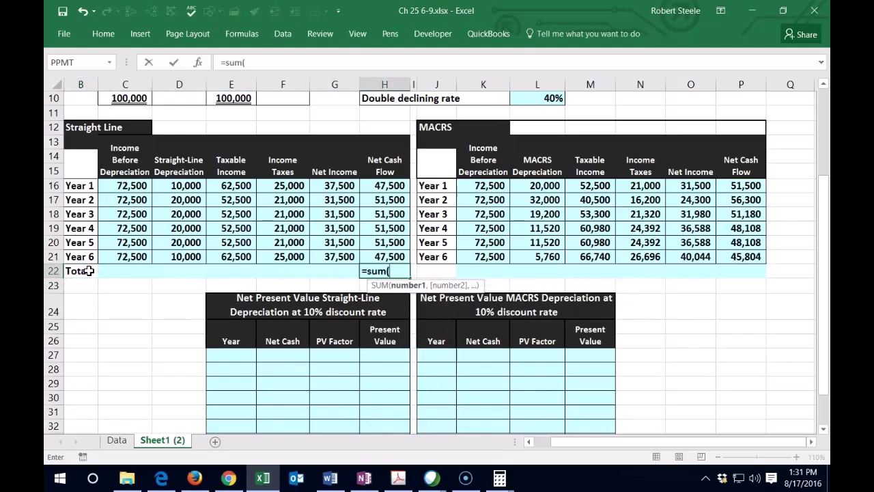
key(Up)
key(shift+Up)
key(shift+Up)
key(shift+Up)
key(shift+Up)
key(shift+Up)
key(Return)
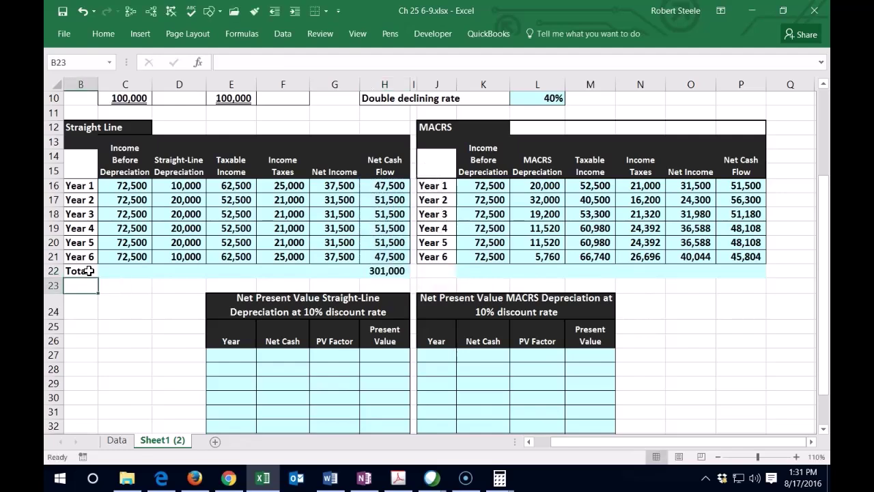
- Add a 'Total' label to the MACRS table and sum its net cash flows to 301,000
key(Right)
key(Right)
key(Right)
key(Right)
key(Right)
key(Right)
key(Right)
key(Up)
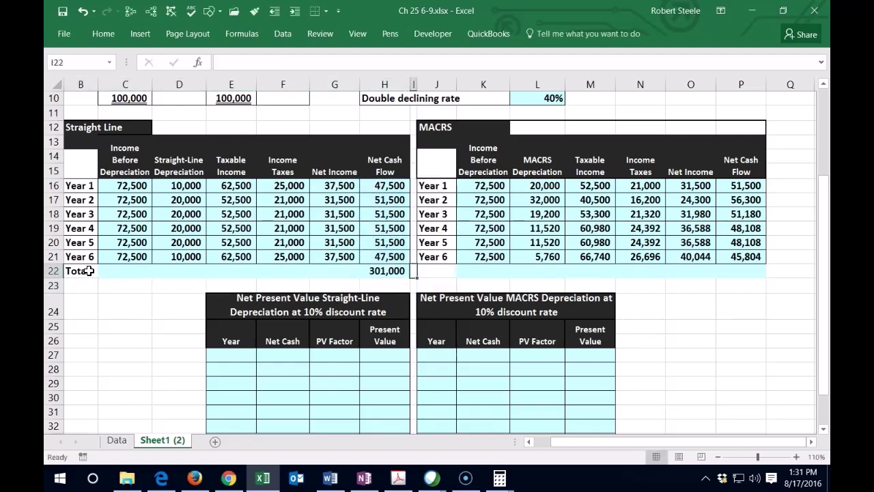
key(Right)
text(Tota)
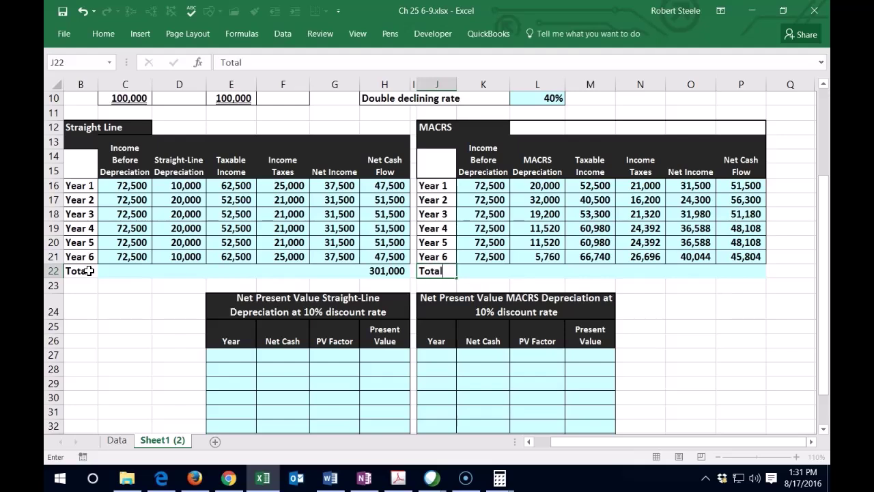
key(Right)
key(Right)
key(Right)
key(Right)
key(Right)
text(=)
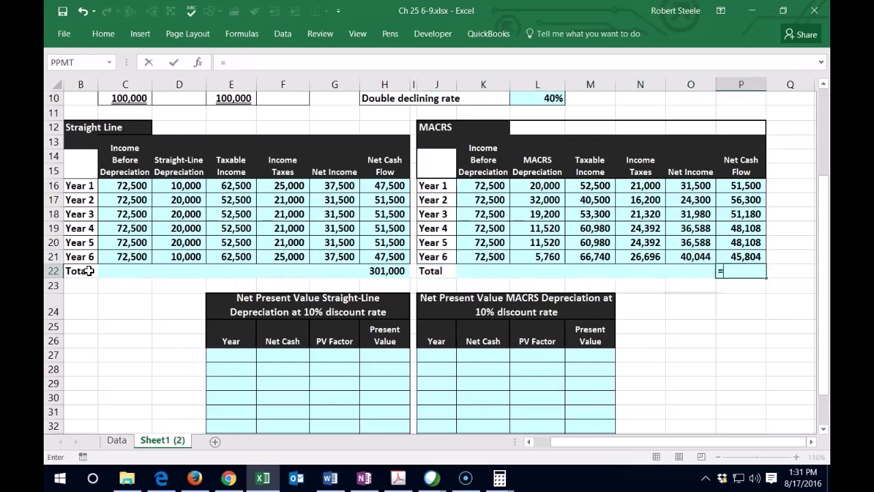
text(sum()
key(Up)
key(shift+Up)
key(shift+Up)
key(shift+Up)
key(shift+Up)
key(shift+Up)
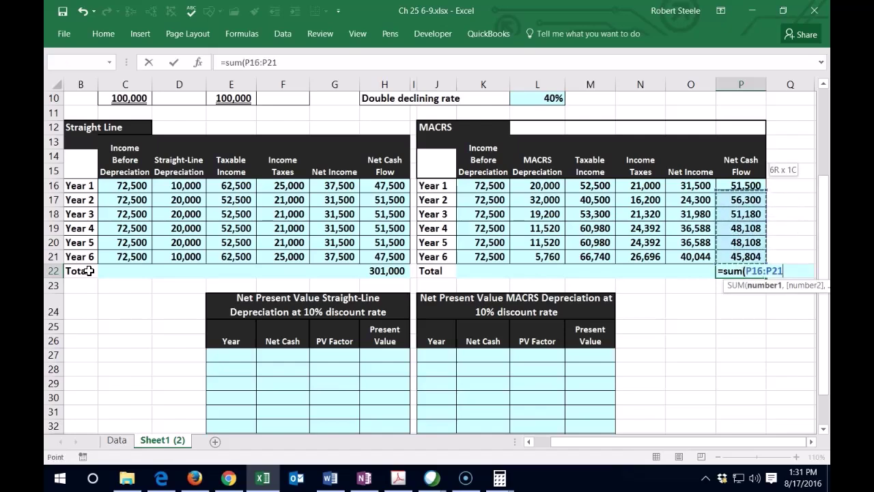
key(Return)
click(434, 291)
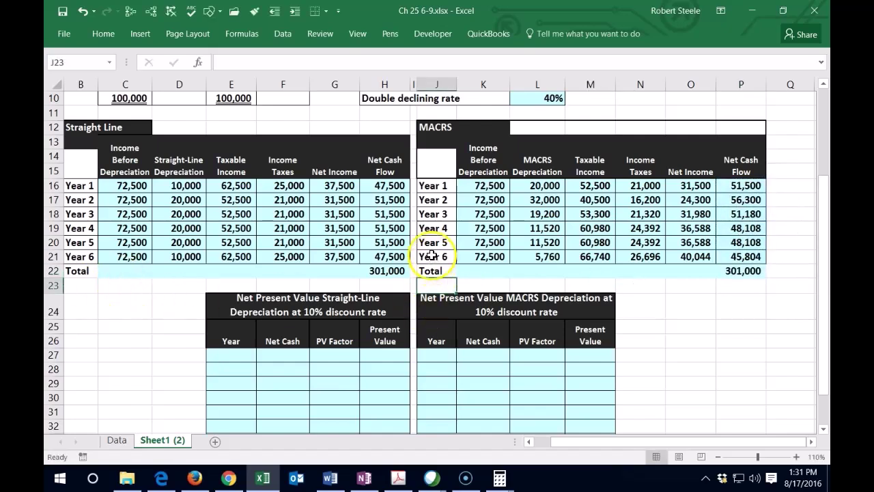
- Select the year 6 and total rows of the MACRS and straight-line tables, leaving formatting unchanged
drag(434, 256, 718, 264)
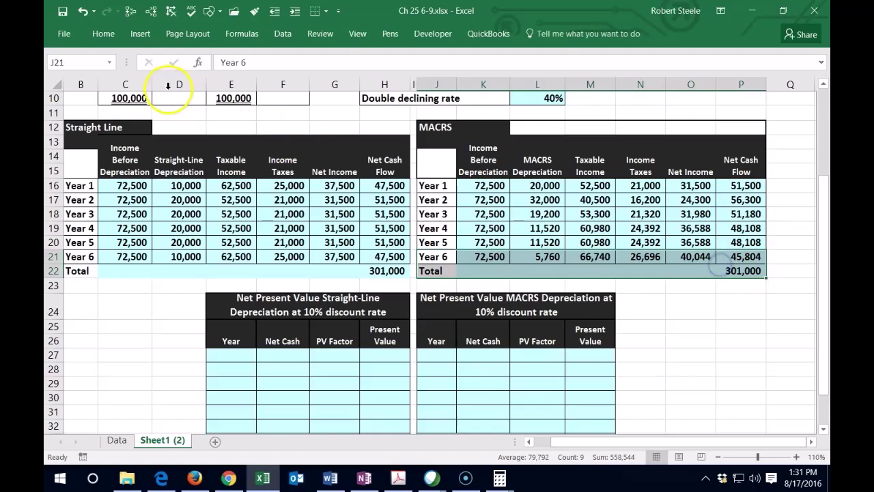
click(103, 33)
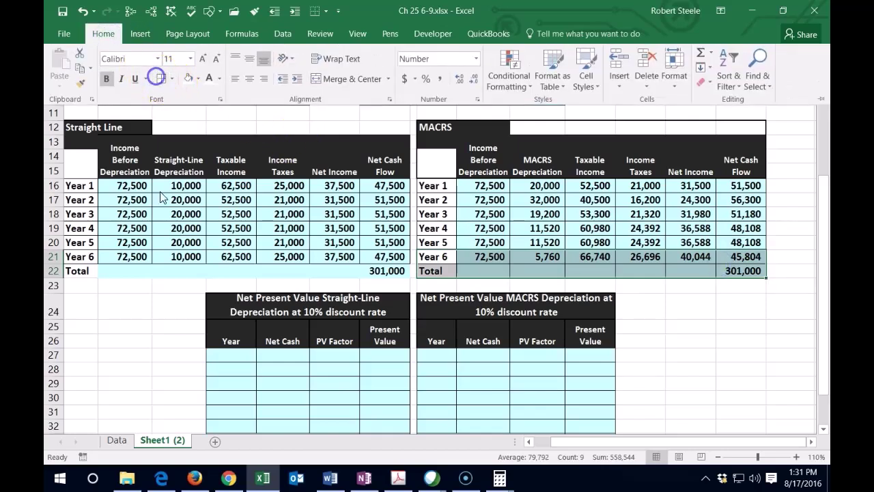
click(85, 257)
drag(87, 257, 374, 272)
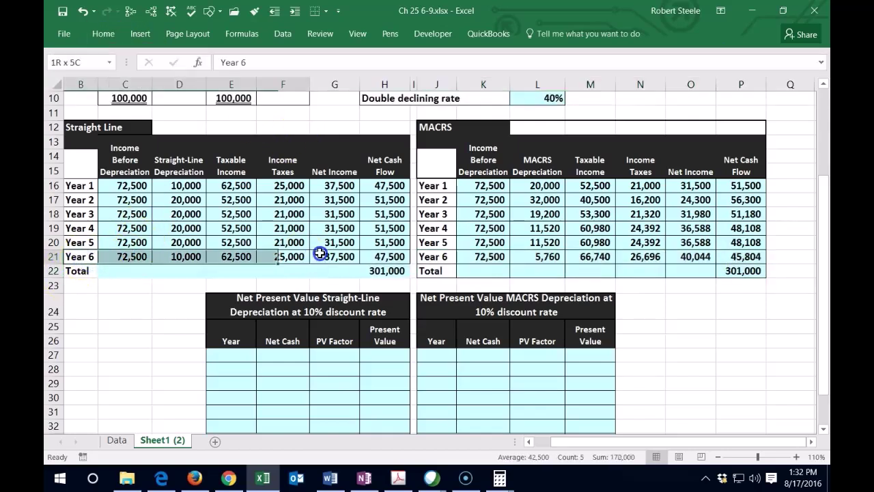
click(113, 41)
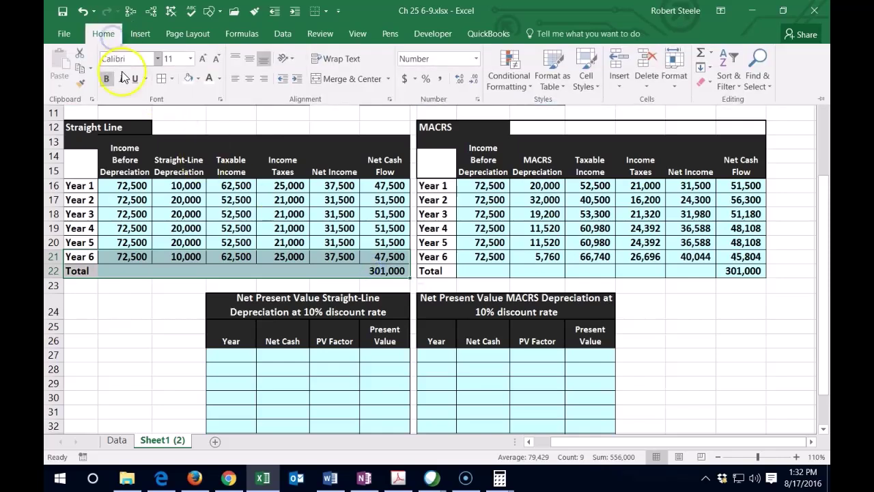
click(407, 280)
- Give the 301,000 totals in H22 and P22 a double underline
click(386, 270)
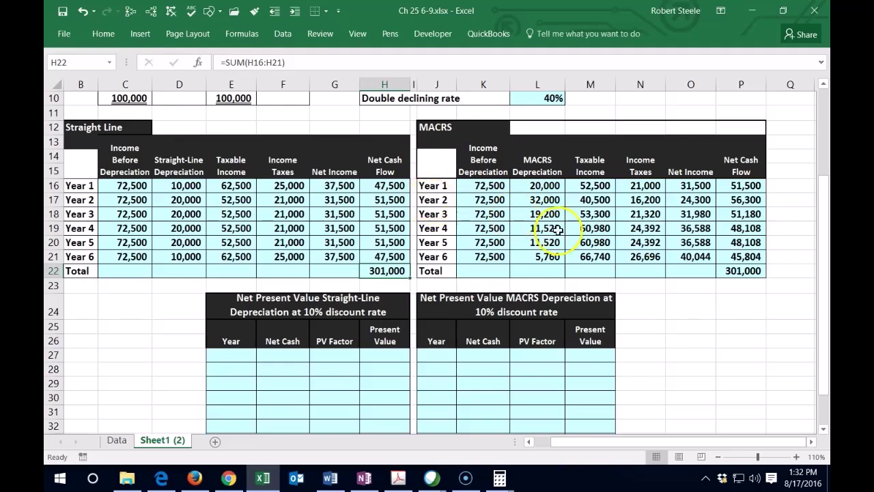
ctrl+click(739, 272)
click(104, 35)
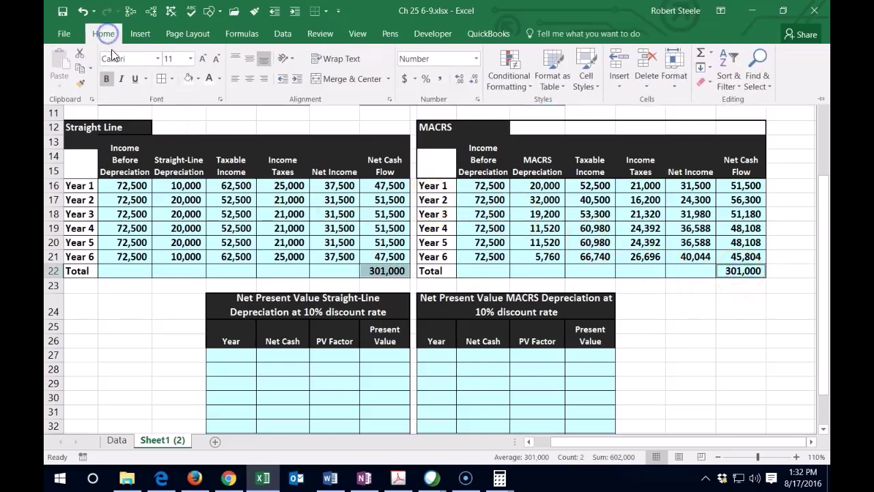
click(144, 79)
click(170, 112)
click(287, 270)
click(305, 241)
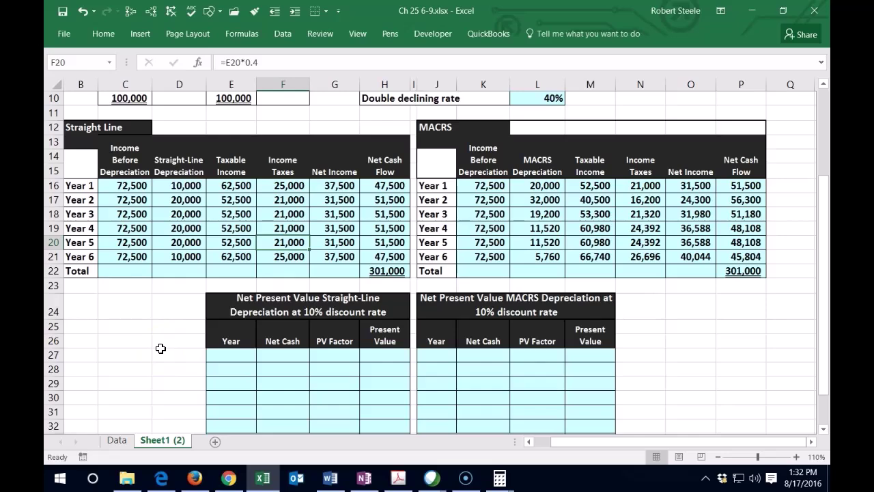
scroll(161, 349, up, 3)
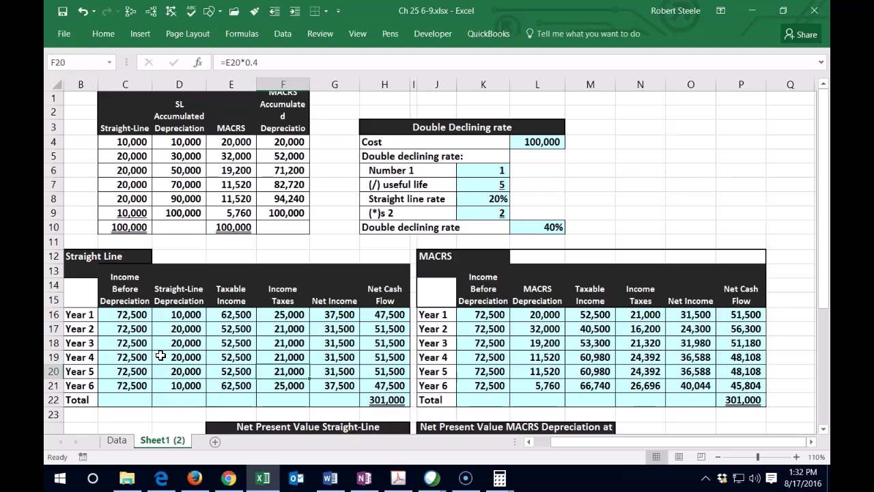
- Enter years 1 through 6 in the Year column of the Straight-Line NPV table
scroll(160, 353, down, 2)
scroll(161, 355, down, 2)
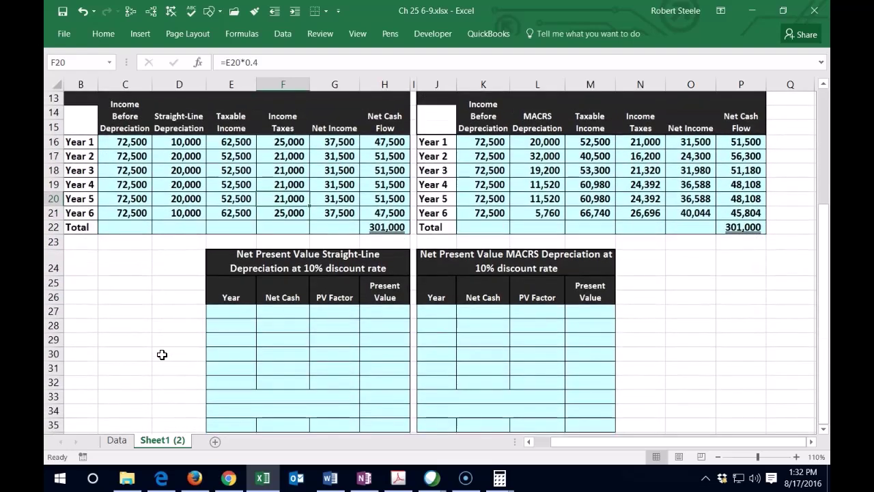
click(163, 365)
click(211, 321)
click(211, 313)
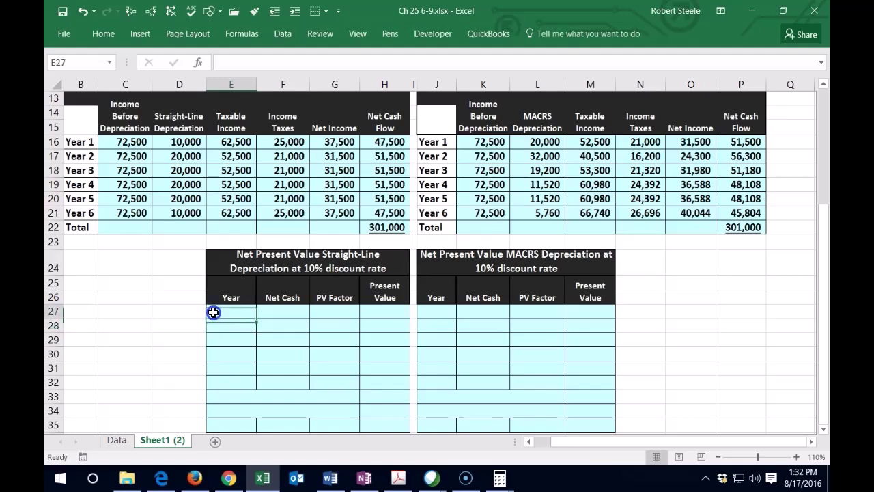
text(1)
key(Return)
text(2 )
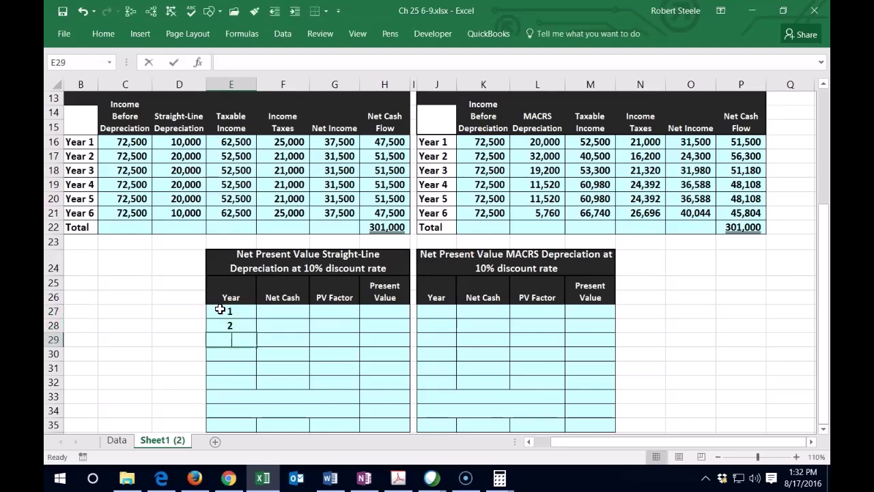
text(3 4 5)
key(Return)
text(6)
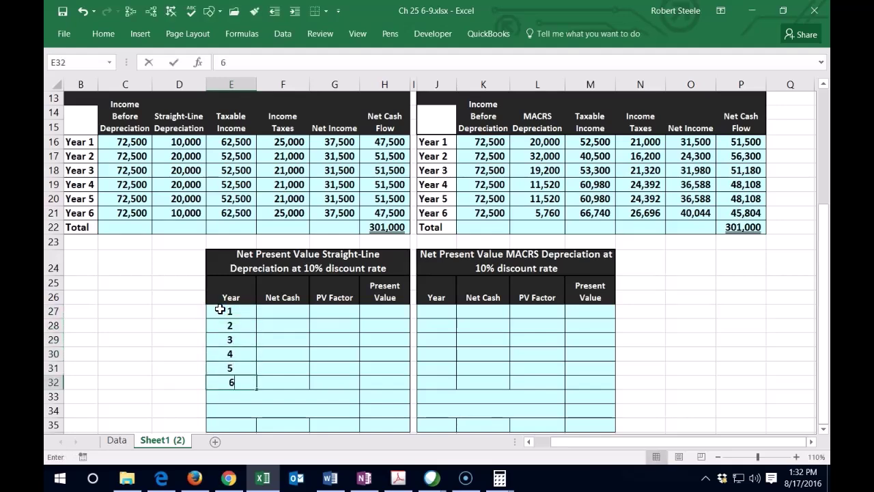
key(Return)
- Start a formula in the year 1 Net Cash cell F27
key(Right)
key(Right)
key(Right)
key(Up)
key(Up)
key(Up)
key(Up)
key(Up)
key(Up)
key(Left)
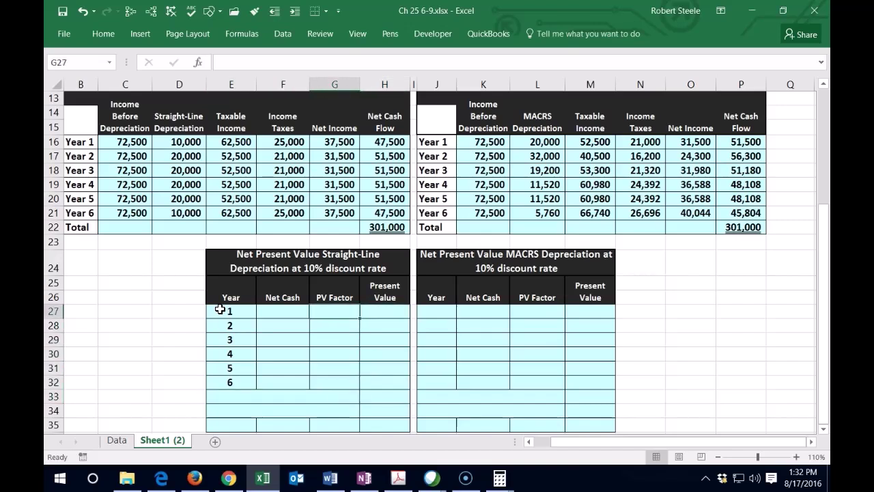
key(Left)
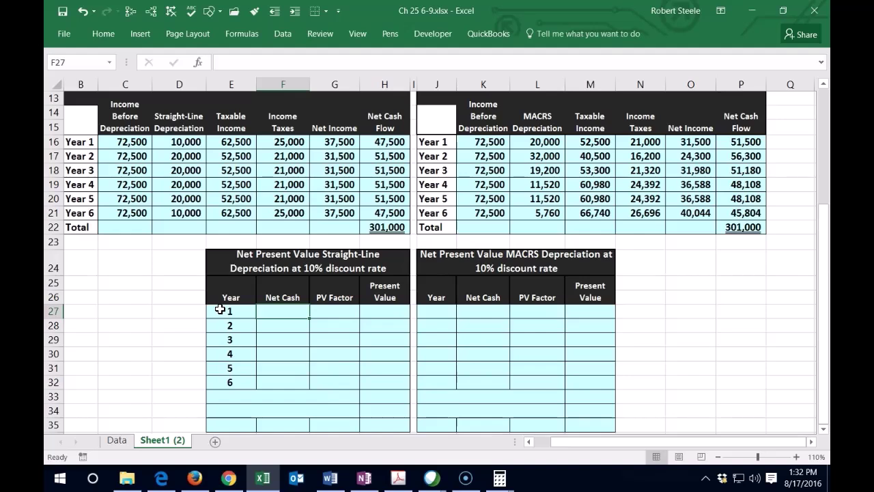
text(=)
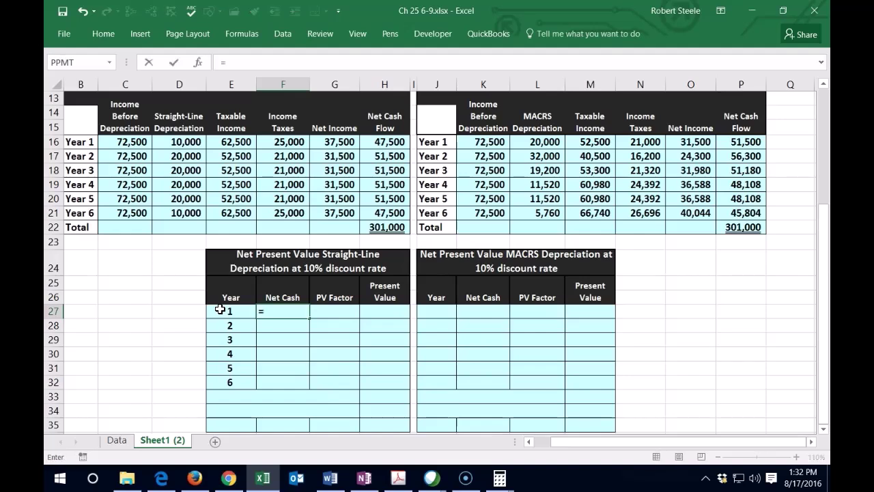
- Link Net Cash F27:F29 to H16, H17, H18 and fill the link down to year 6
click(381, 142)
key(Return)
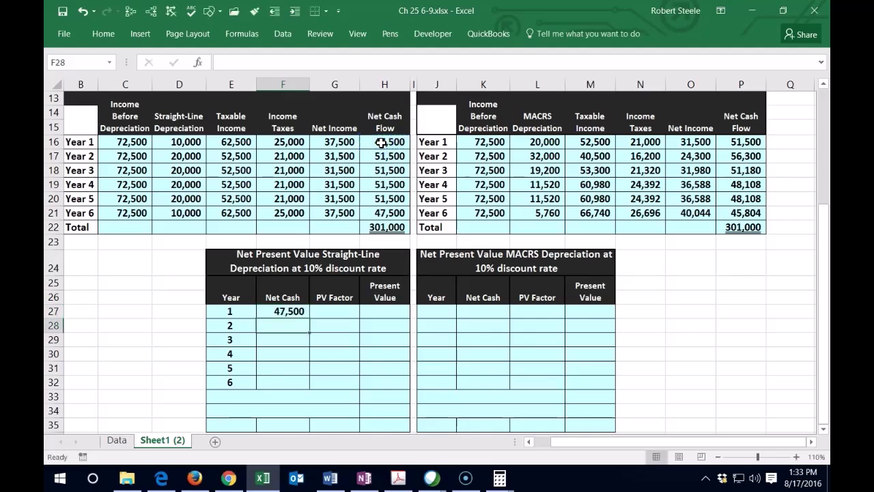
text(=)
click(384, 156)
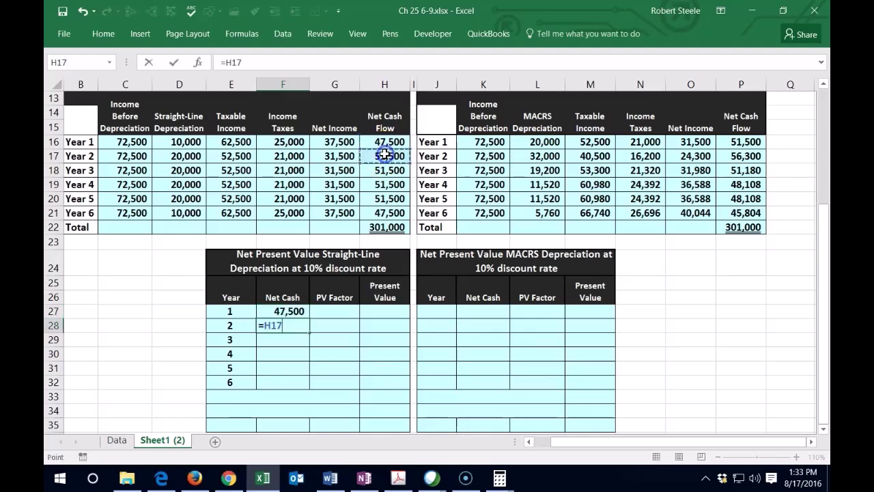
key(Return)
text(=)
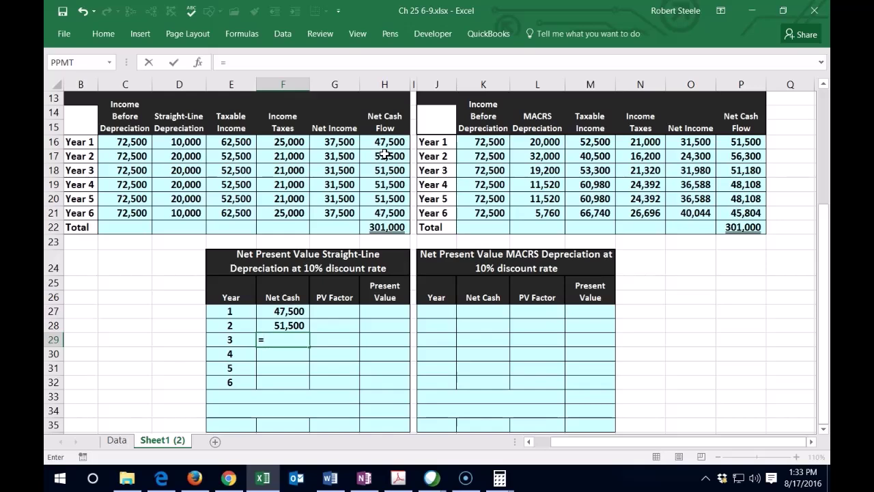
click(376, 166)
key(Return)
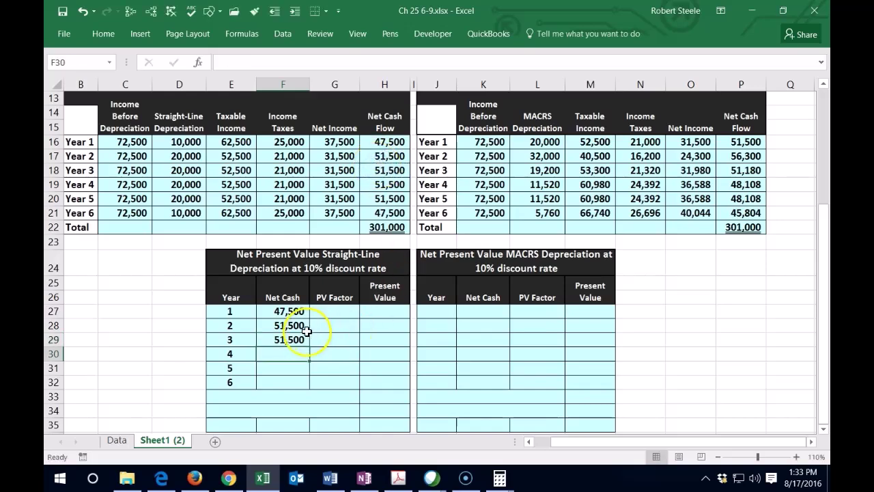
click(290, 327)
click(294, 339)
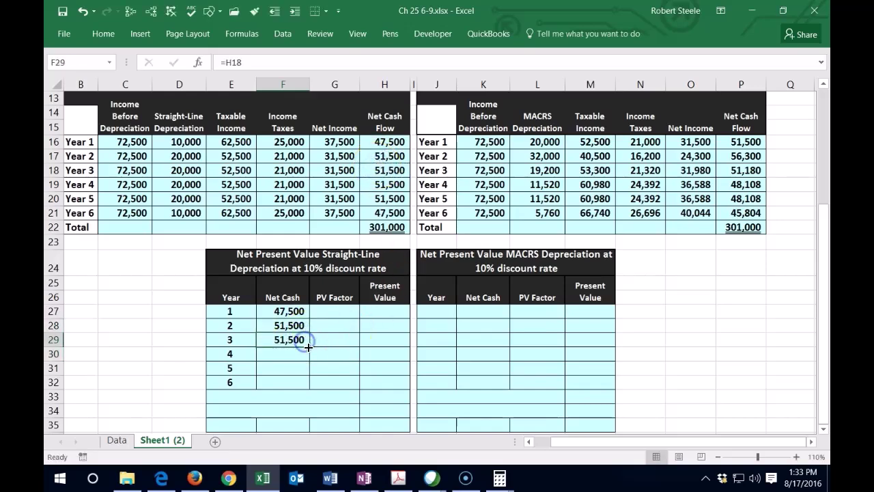
drag(310, 355, 311, 383)
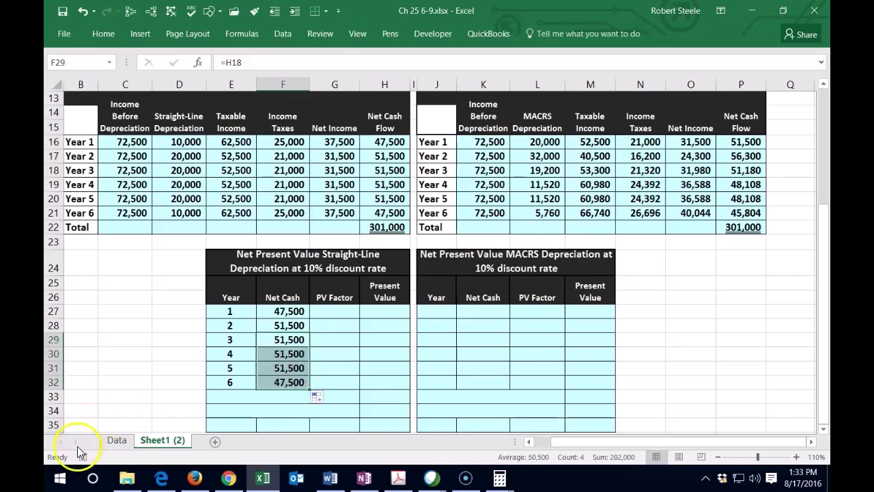
click(257, 386)
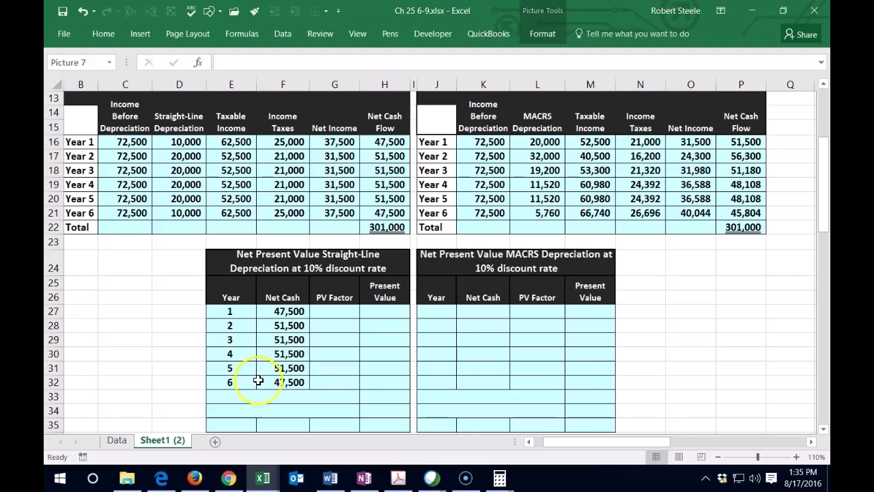
- Review each year's Net Cash formula in the Straight-Line NPV table
click(308, 282)
click(244, 311)
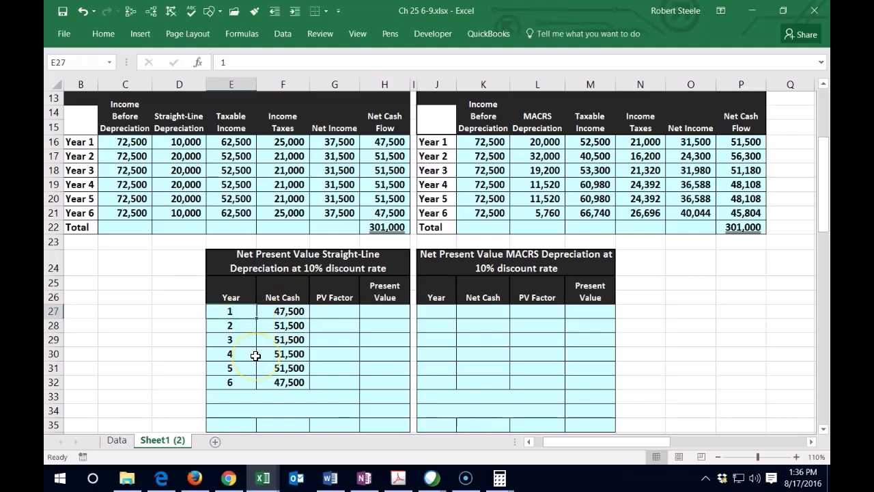
key(Right)
key(Down)
key(Down)
key(Down)
key(Down)
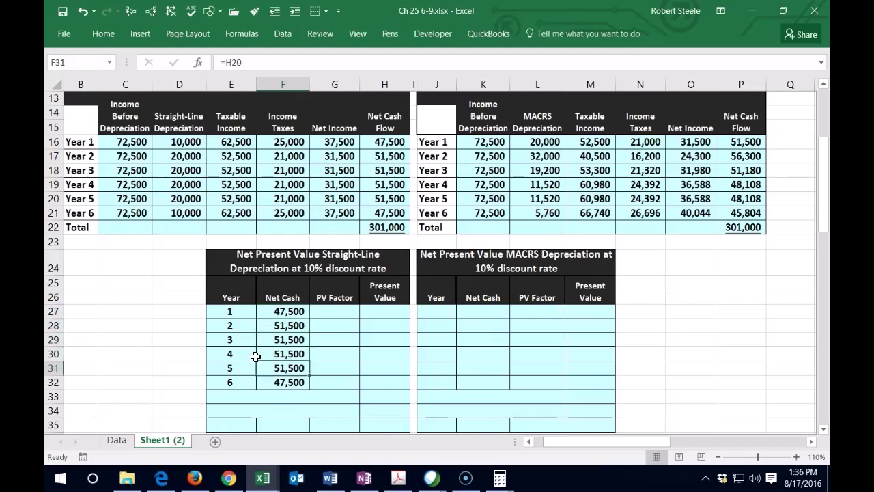
key(Down)
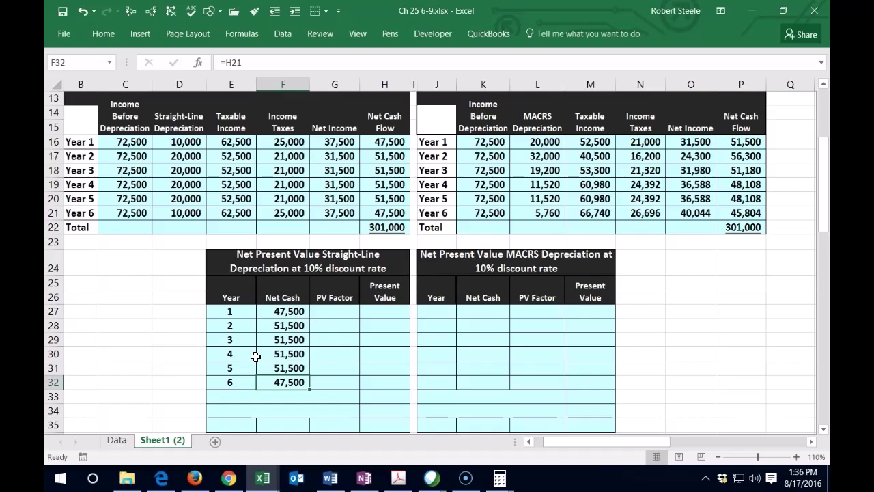
- Move into the PV Factor column and jump right to the interest factor tables
key(Right)
key(Up)
key(Up)
key(Up)
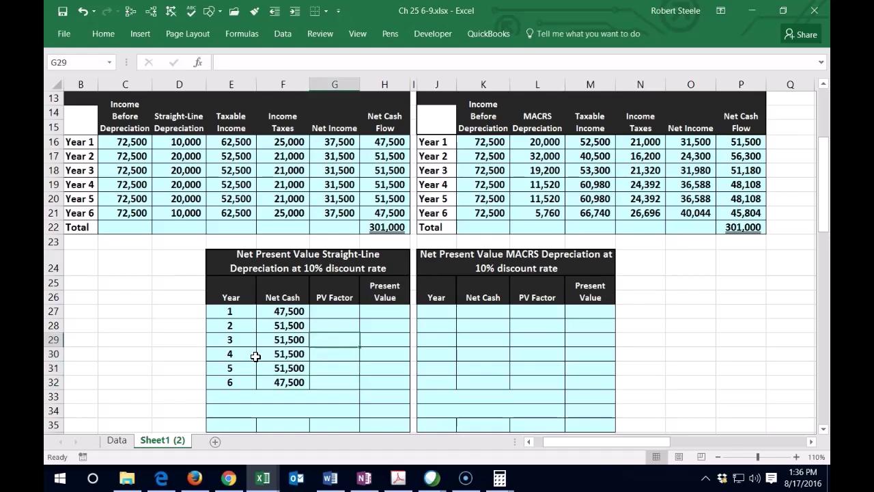
key(Up)
key(Up)
key(Down)
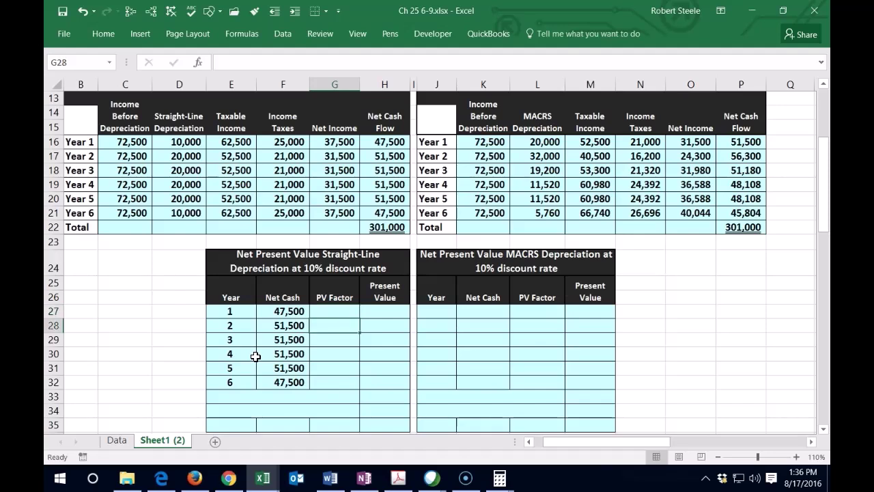
key(Up)
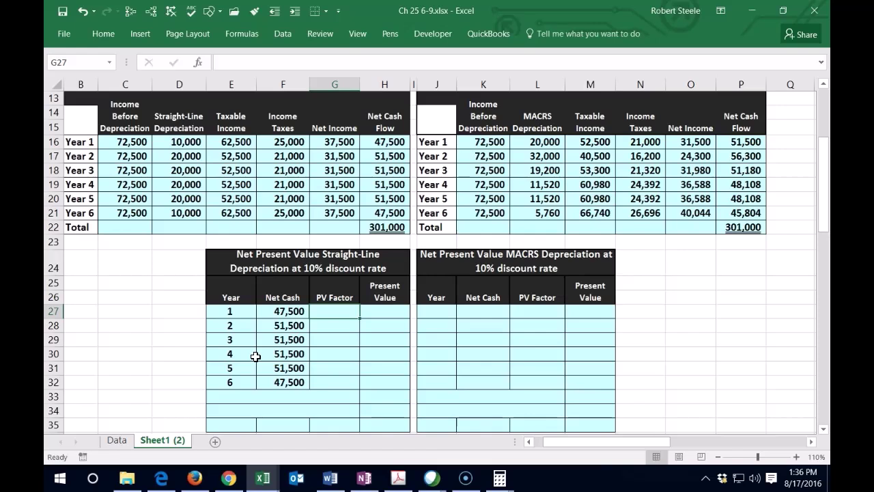
key(Down)
key(Down)
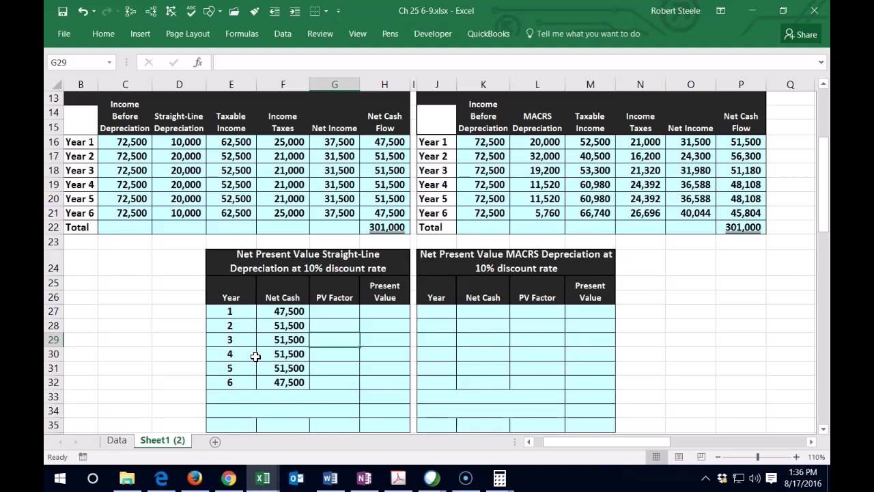
key(Right)
key(Right)
key(Right)
key(Right)
key(Right)
key(Right)
key(Right)
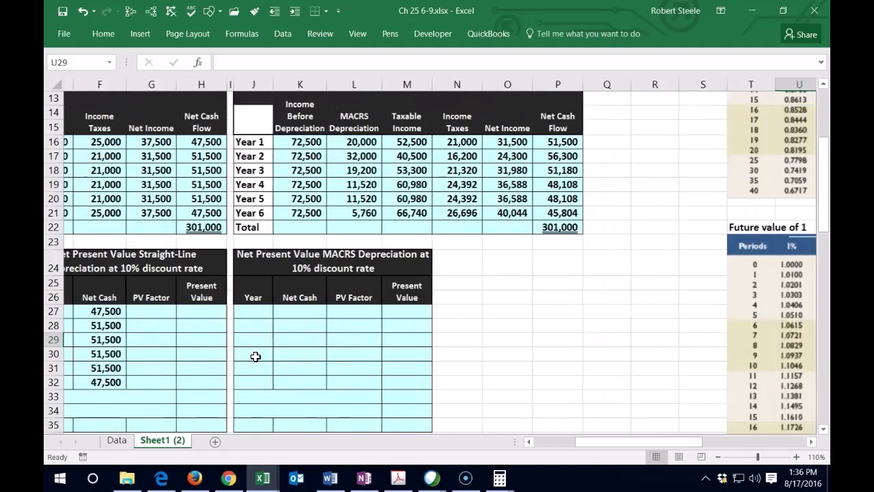
key(Right)
key(Right)
key(Right)
- Scroll through the factor tables to show the Present value of 1 table's 10% column
key(Right)
key(Right)
key(Right)
key(Right)
key(Right)
key(Right)
key(Right)
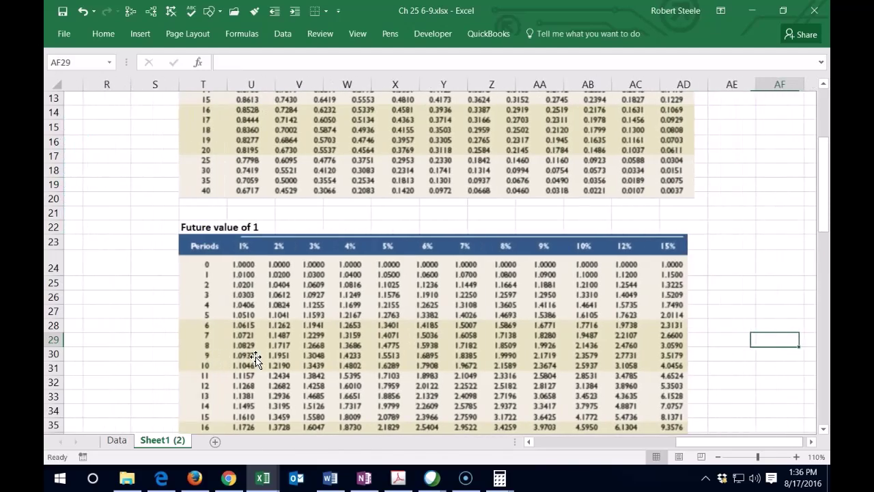
key(Right)
scroll(258, 354, down, 3)
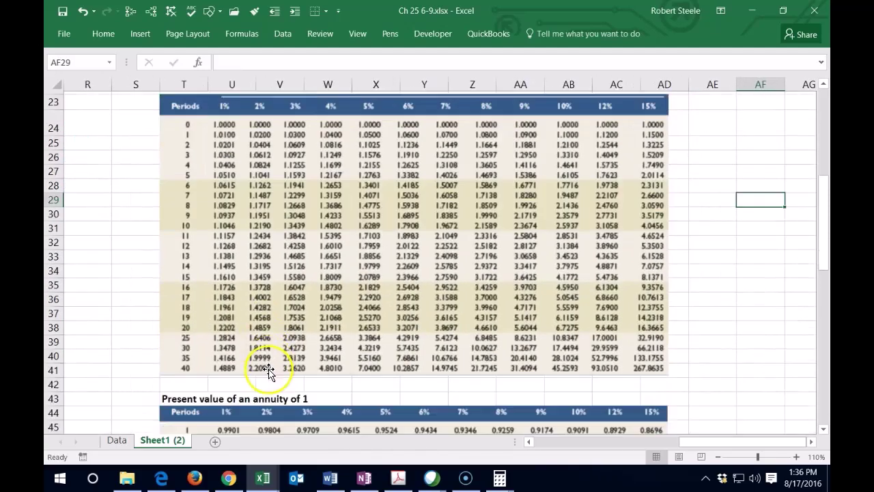
scroll(267, 365, down, 3)
scroll(268, 370, down, 1)
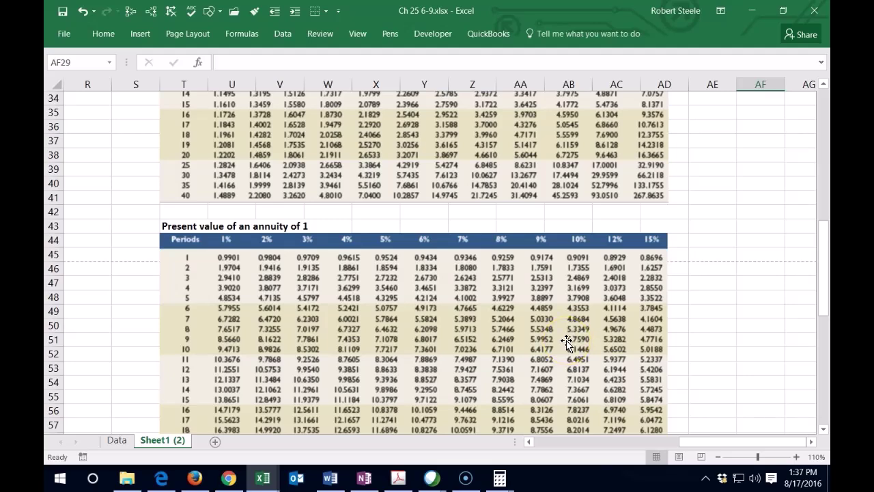
scroll(565, 338, up, 2)
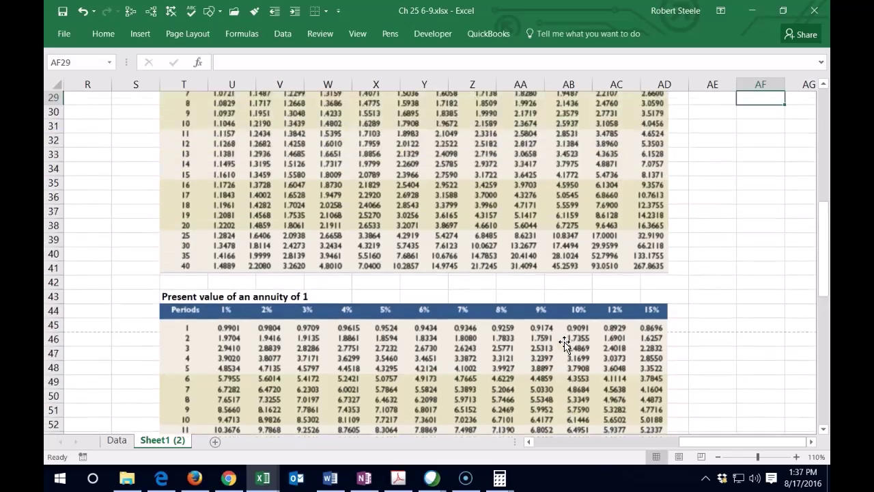
scroll(560, 331, up, 2)
scroll(555, 322, up, 1)
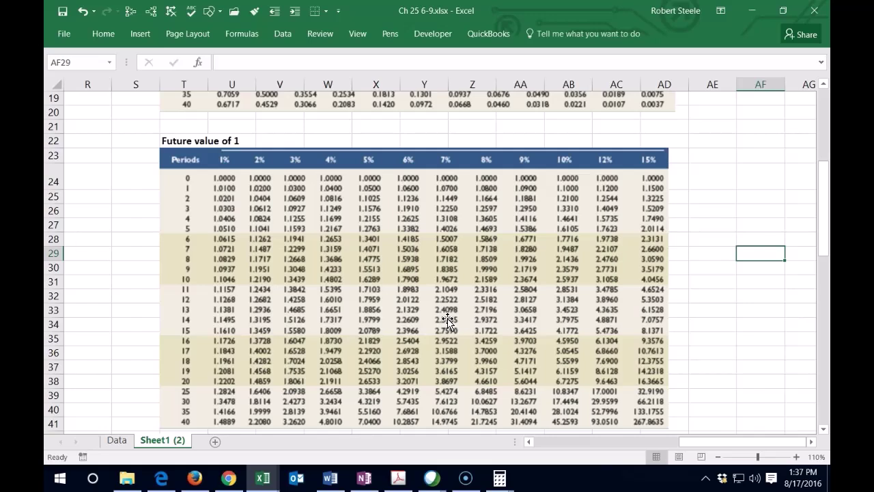
scroll(448, 321, up, 2)
scroll(448, 321, up, 4)
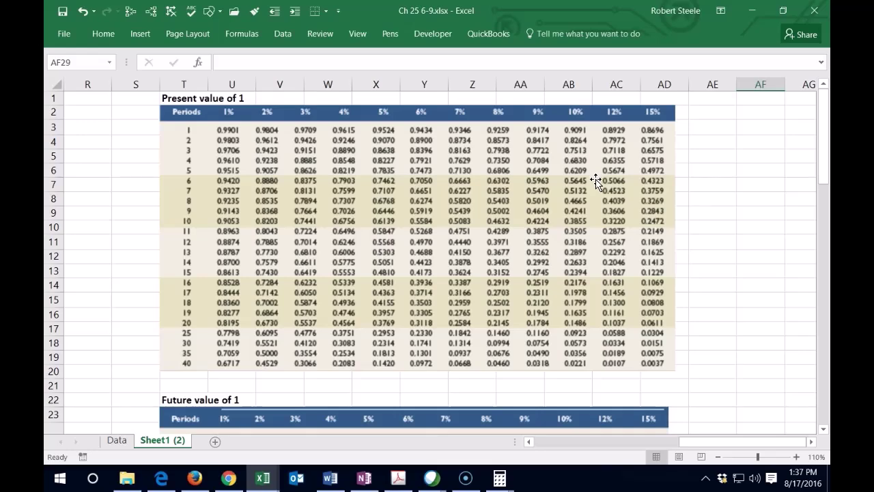
- Return to the straight-line NPV table and enter year 1's PV factor 0.9091
click(108, 296)
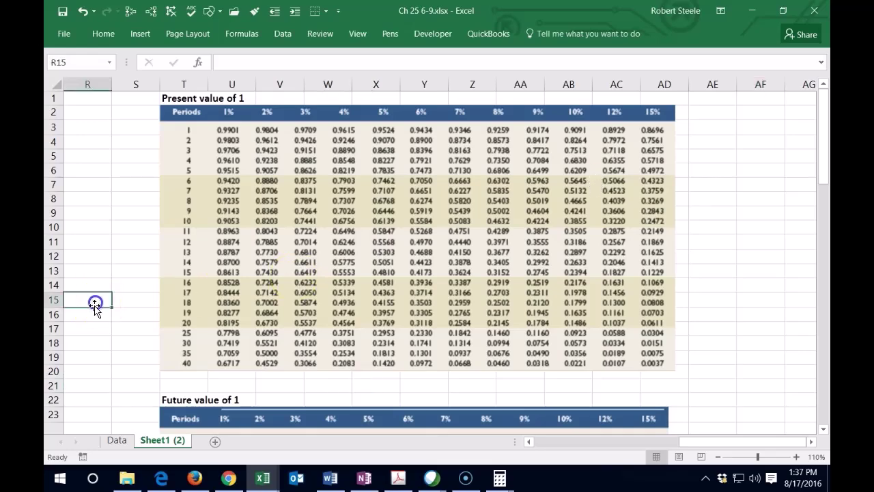
key(Left)
key(Left)
key(Left)
key(Left)
key(Left)
key(Left)
key(Left)
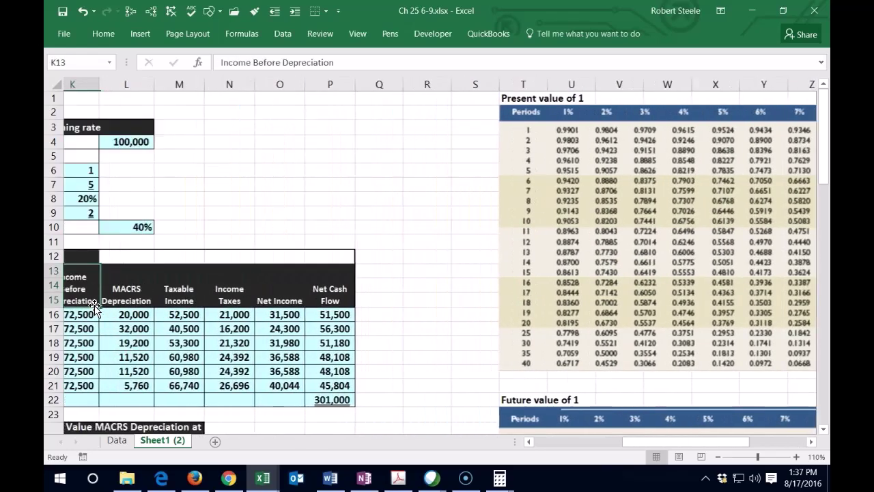
key(Left)
key(Left)
key(Left)
key(Left)
key(Left)
key(Left)
key(Left)
key(Left)
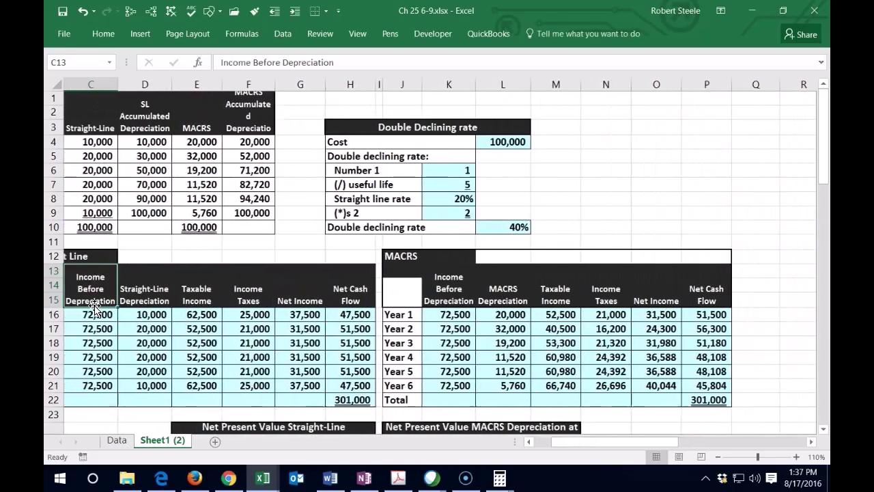
key(Left)
key(Left)
scroll(429, 324, down, 2)
scroll(429, 324, down, 1)
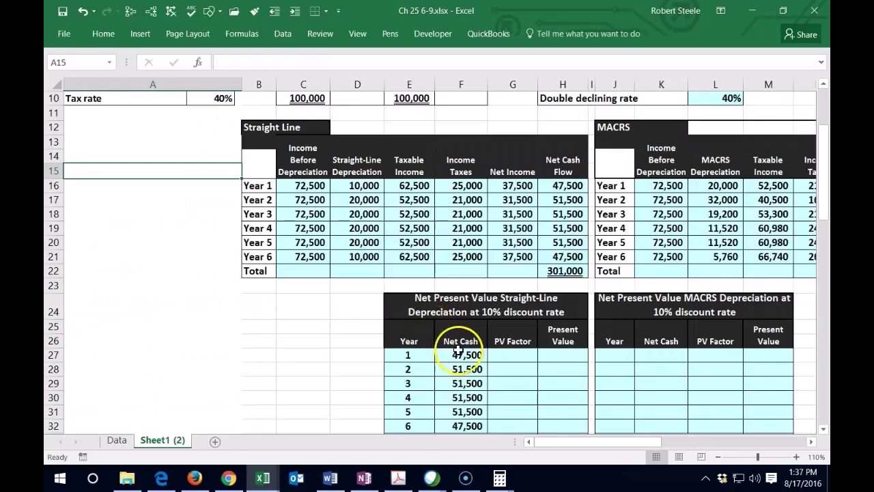
click(512, 357)
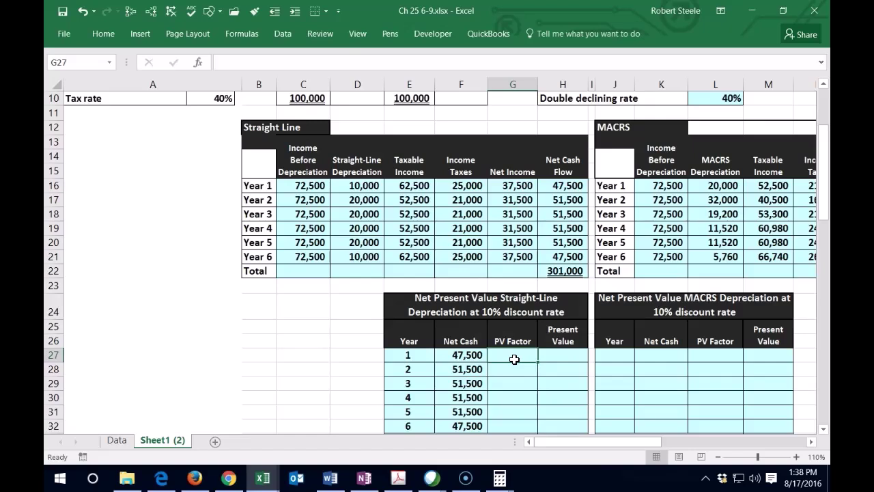
text(.090)
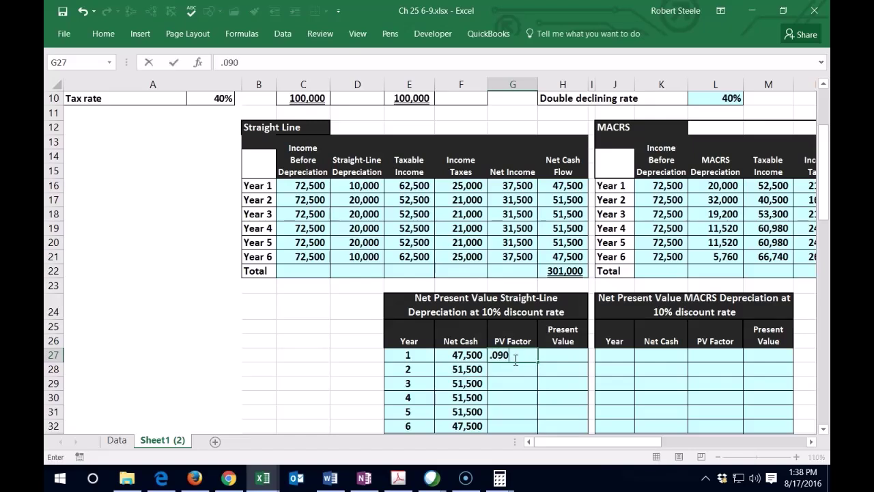
key(BackSpace)
key(BackSpace)
key(BackSpace)
text(9)
text(09)
key(Return)
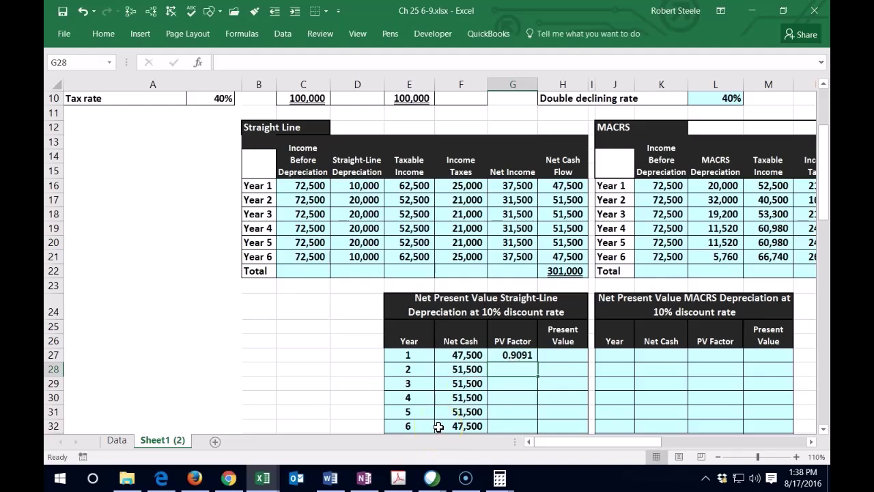
- Compute year 1's present value as =F27*G27, giving 43,182
key(Up)
key(Right)
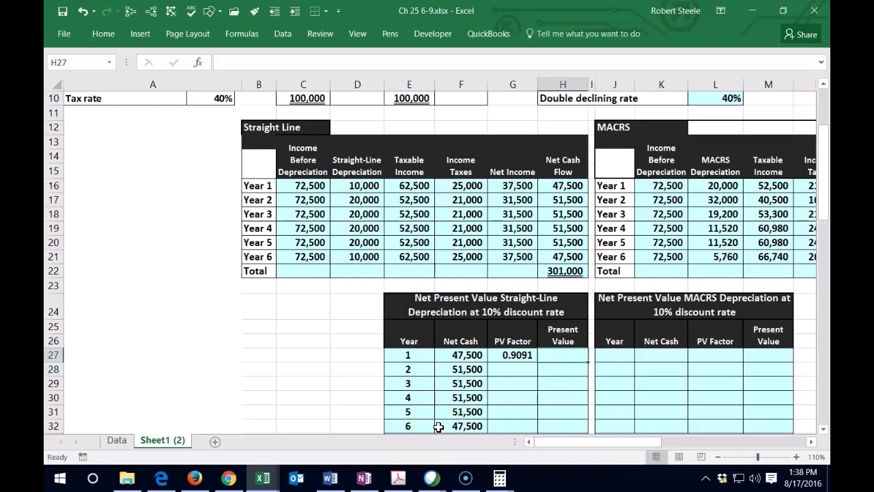
text(=)
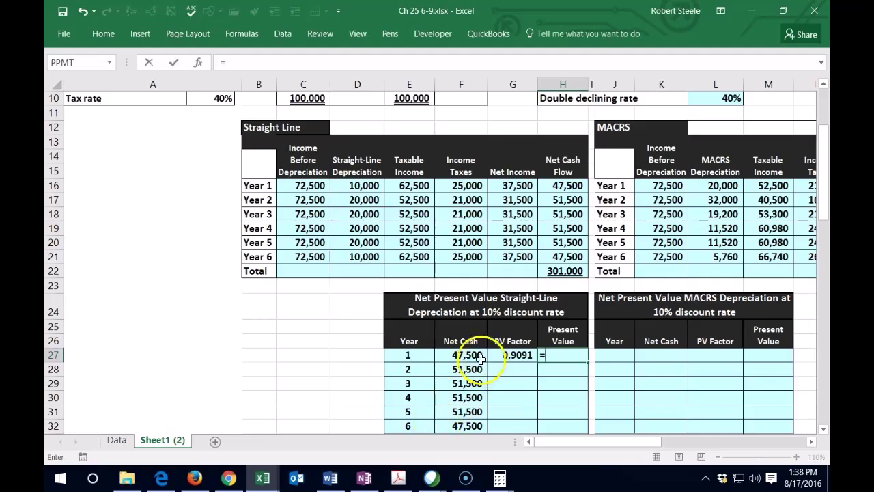
click(471, 353)
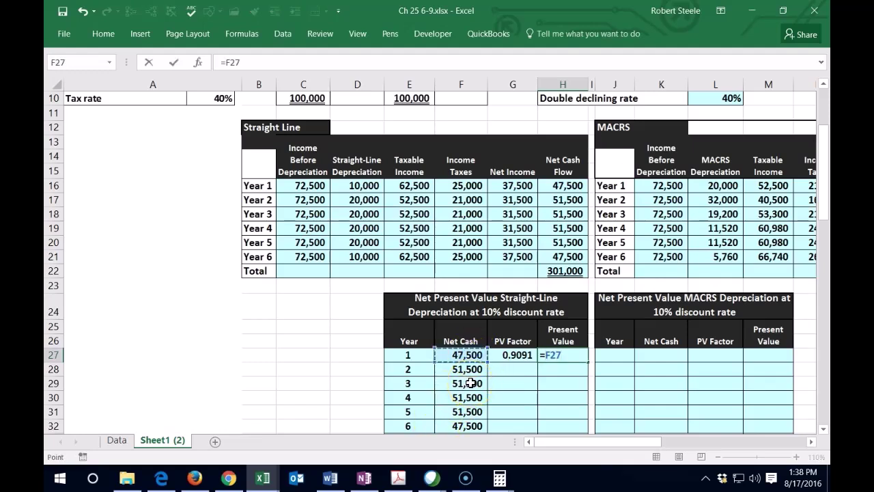
text(*)
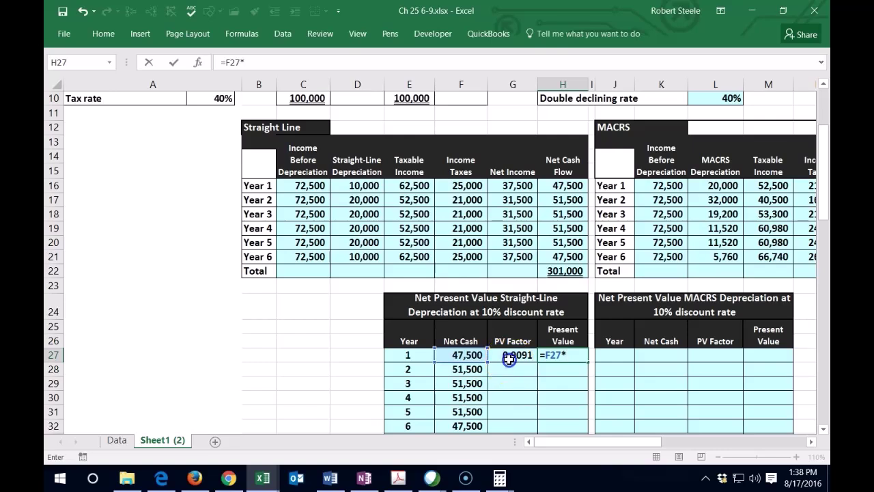
click(510, 355)
key(Return)
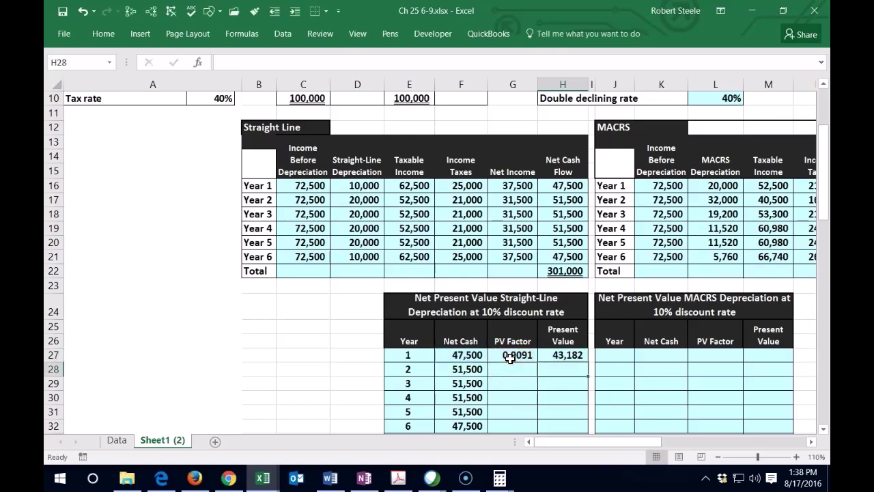
- Enter year 2's PV factor 0.8264 and present value =F28*G28, giving 42,560
key(Left)
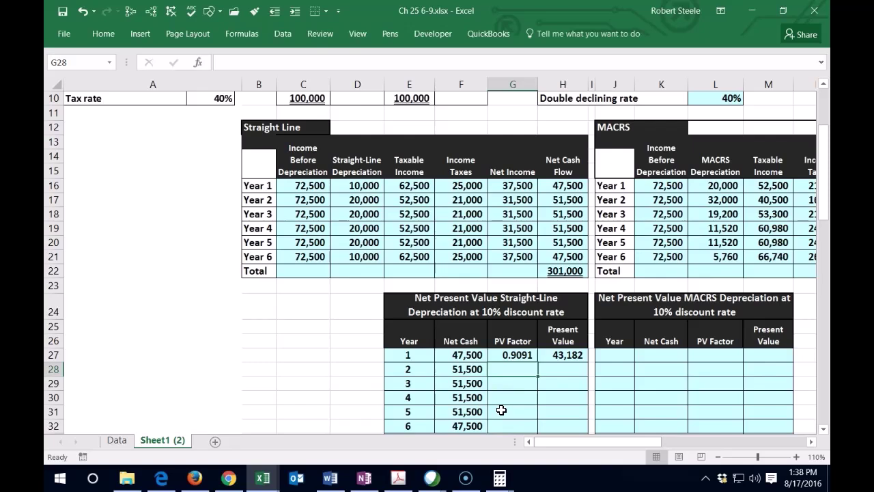
text(.826)
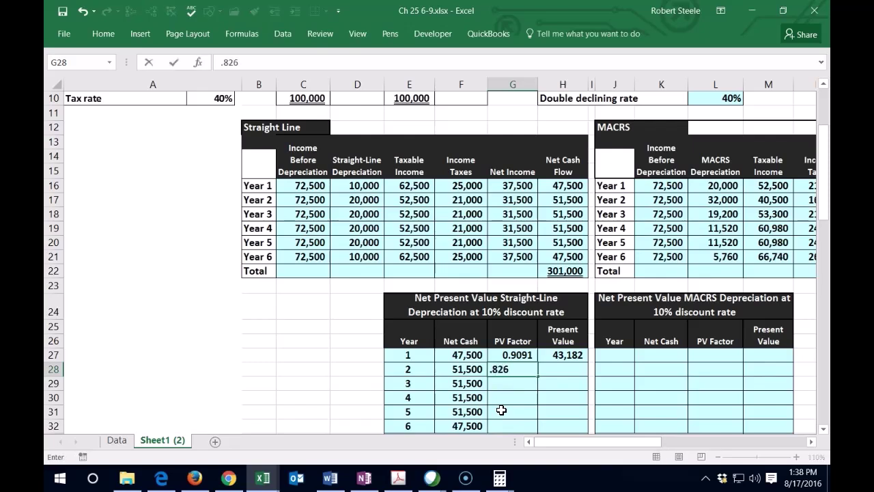
text(4)
key(Tab)
text(=)
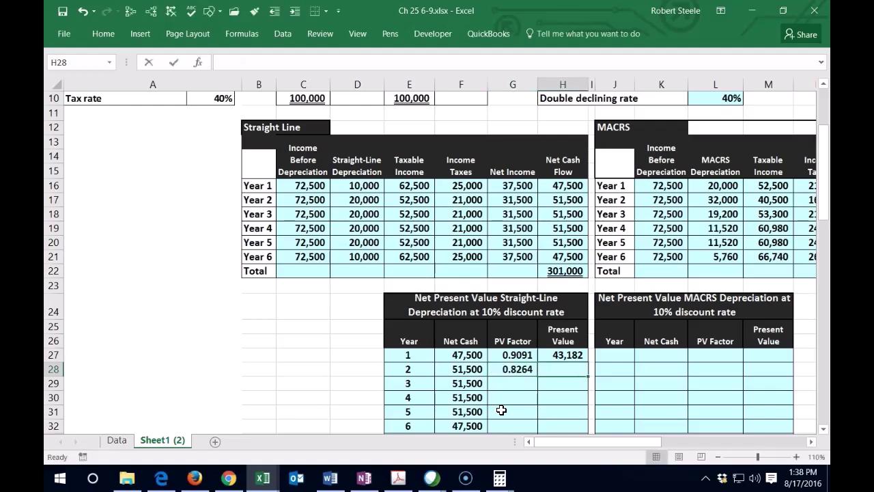
click(463, 369)
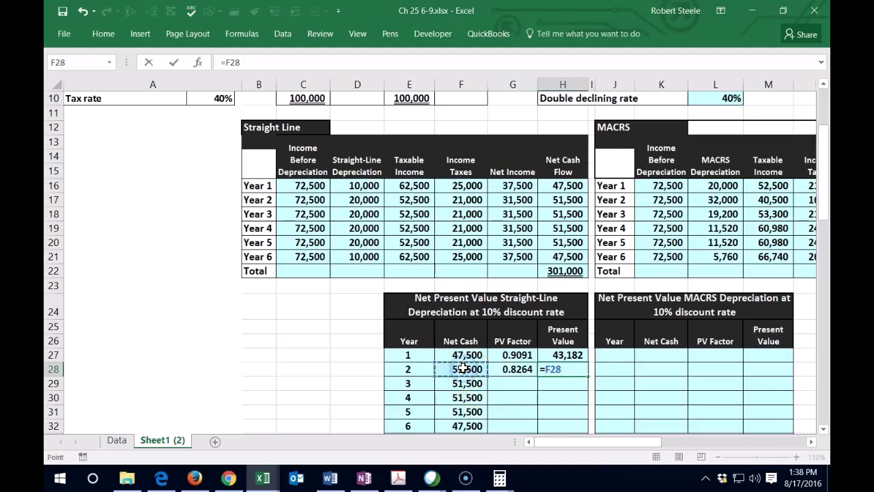
text(*)
click(502, 369)
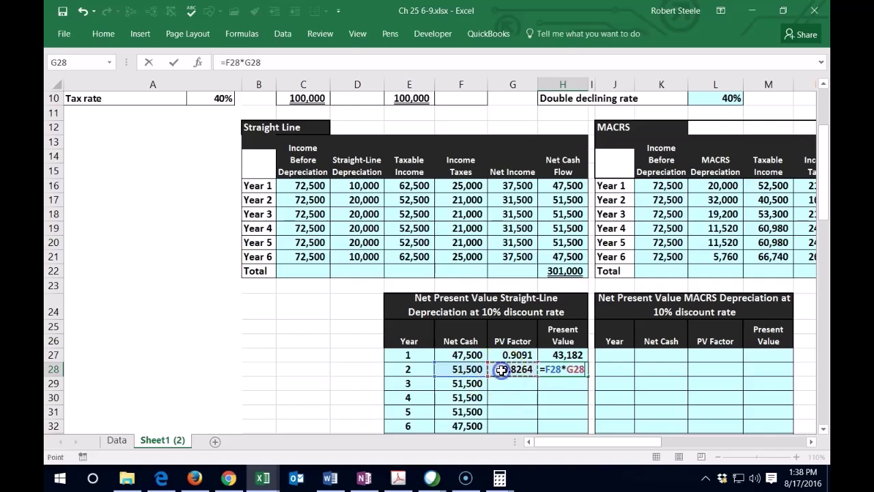
key(Return)
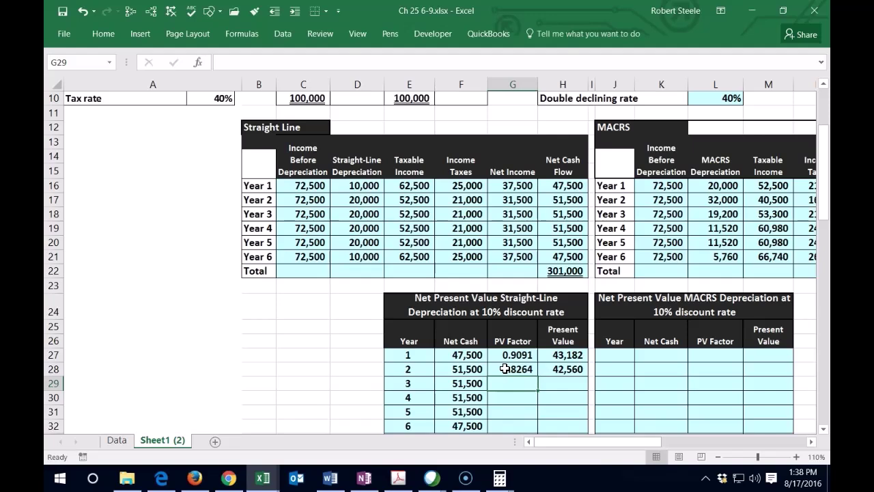
- Enter year 3's PV factor 0.7513 and present value =F29*G29, giving 38,692
text(.751)
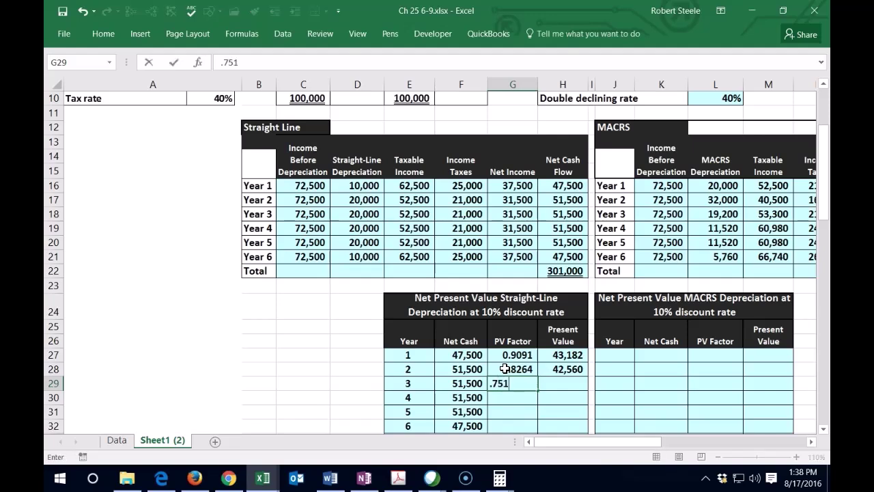
text(3)
key(Return)
key(Up)
key(Right)
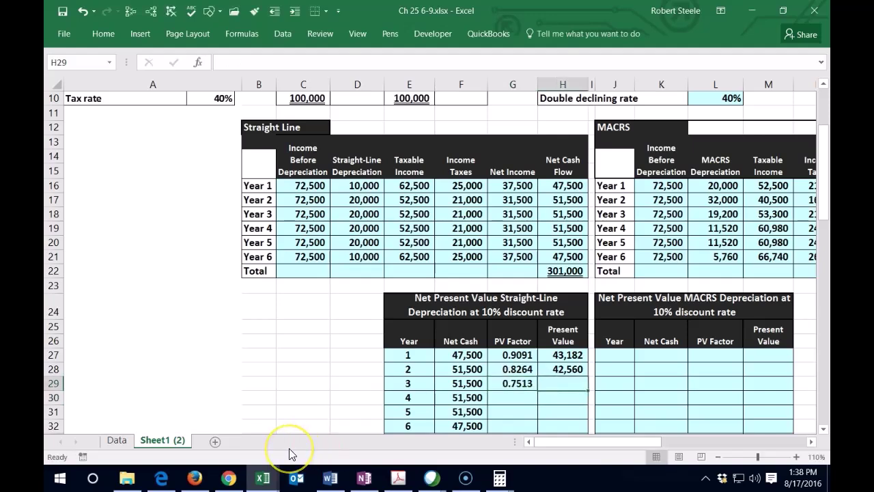
text(=)
key(Left)
key(Left)
text(*)
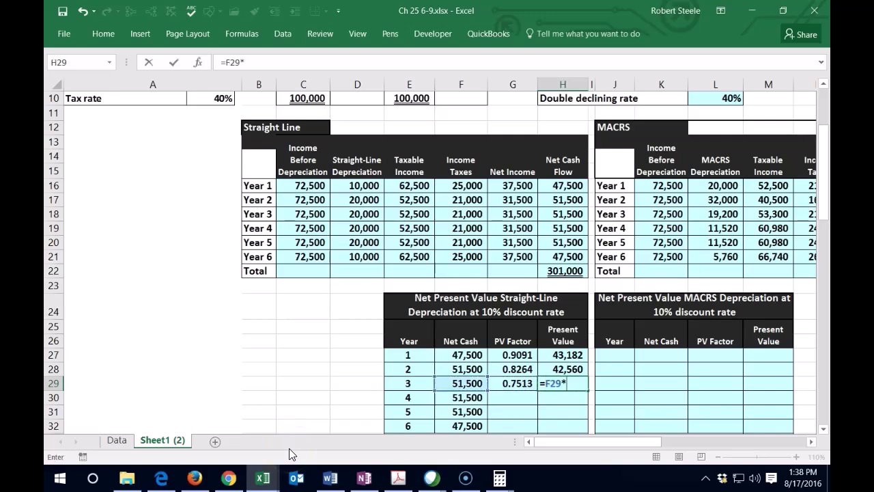
key(Left)
key(Return)
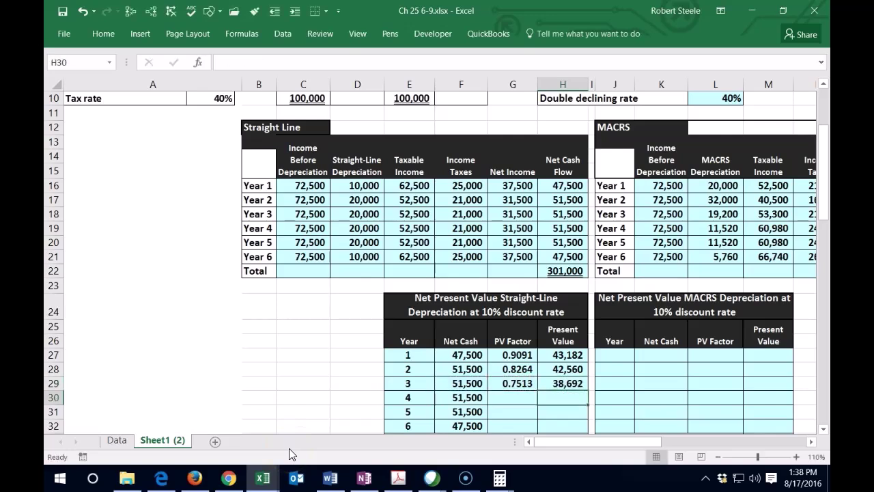
- Enter year 4's PV factor 0.6830 and present value =F30*G30, giving 35,175
key(Left)
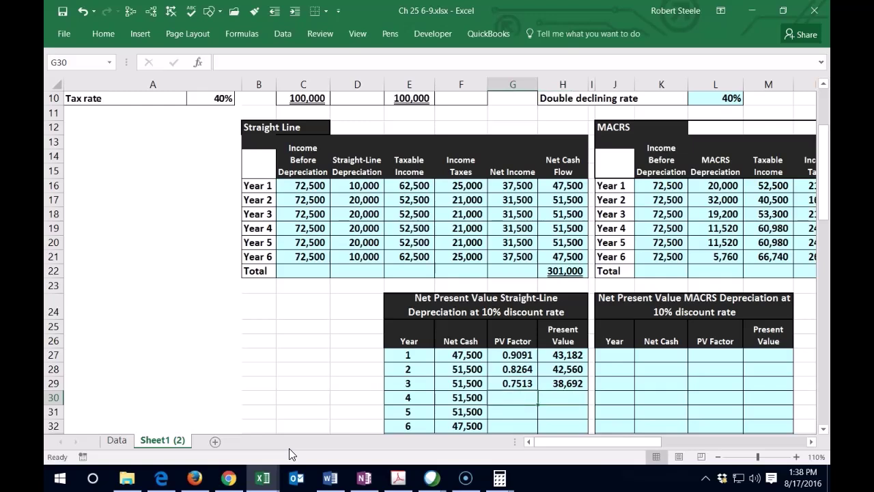
text(=)
key(BackSpace)
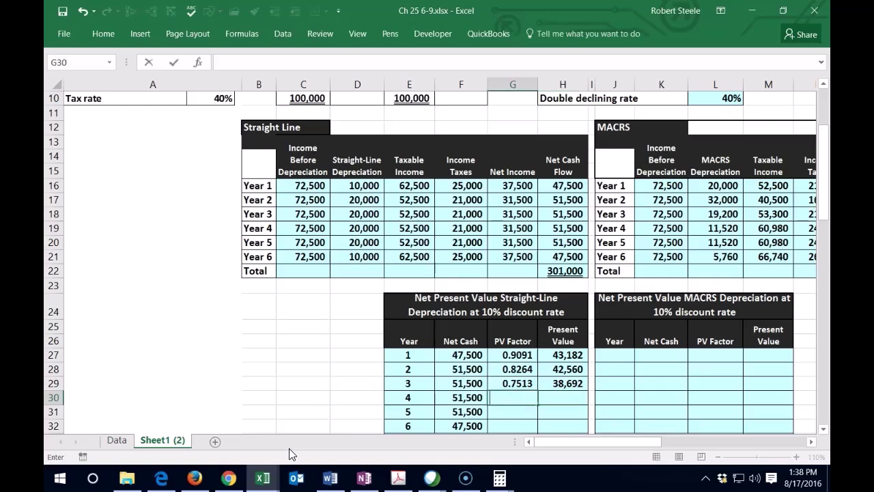
text(.68)
text(30)
key(Return)
key(Up)
key(Right)
text(+)
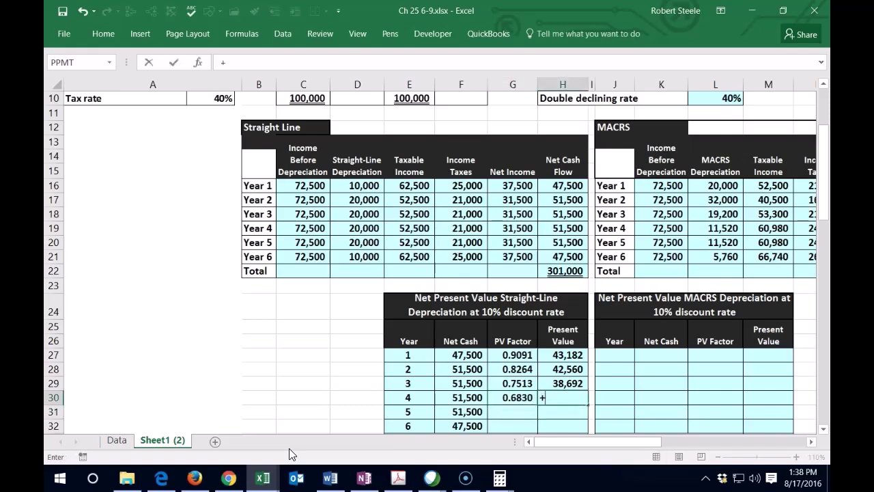
key(BackSpace)
text(=)
key(Left)
key(Left)
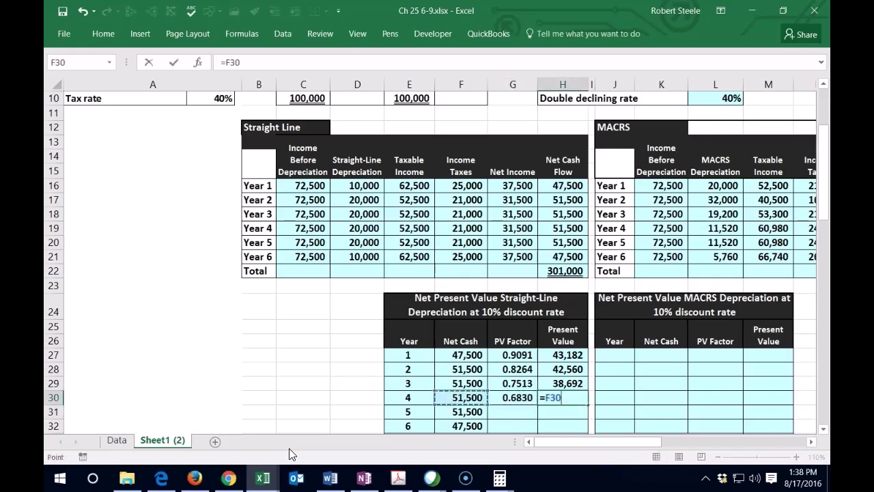
text(*)
key(Left)
key(Return)
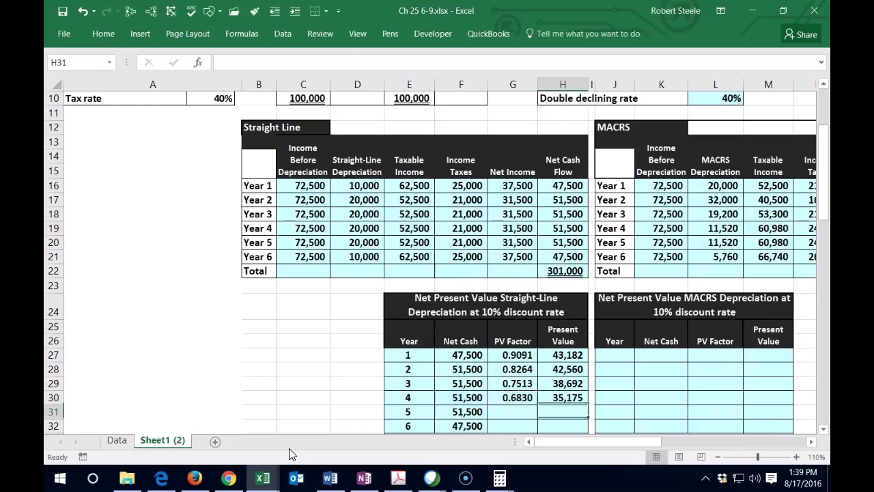
- Enter year 5's PV factor 0.6209, giving a present value of 31,976
key(Left)
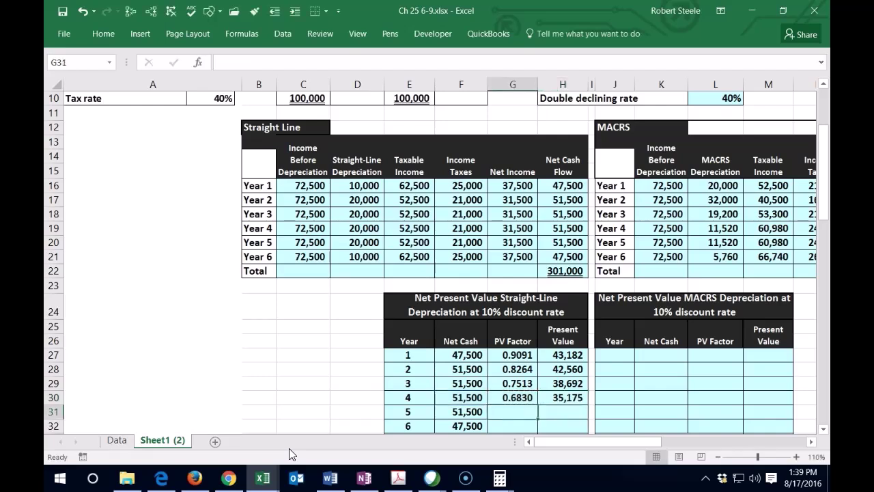
text(.)
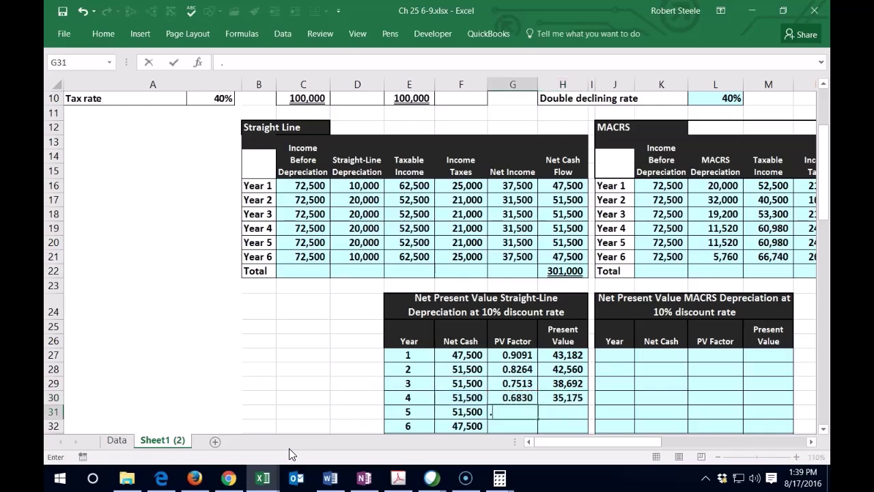
text(6209)
key(Return)
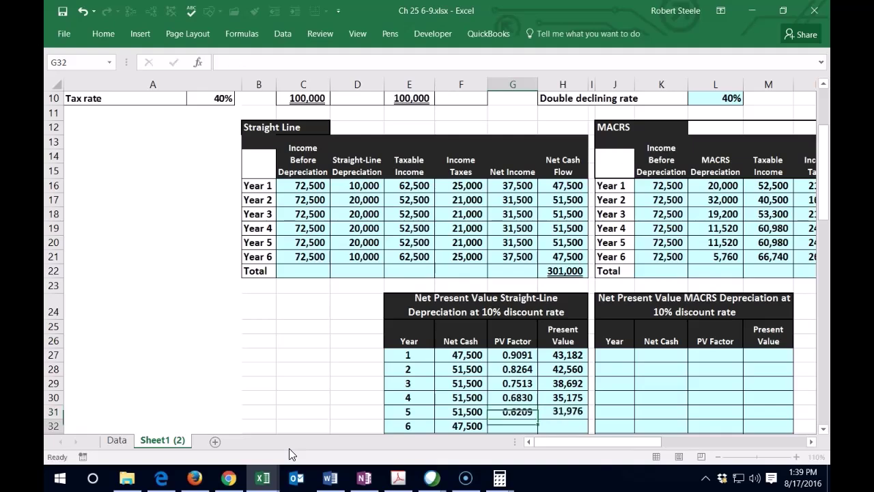
key(Right)
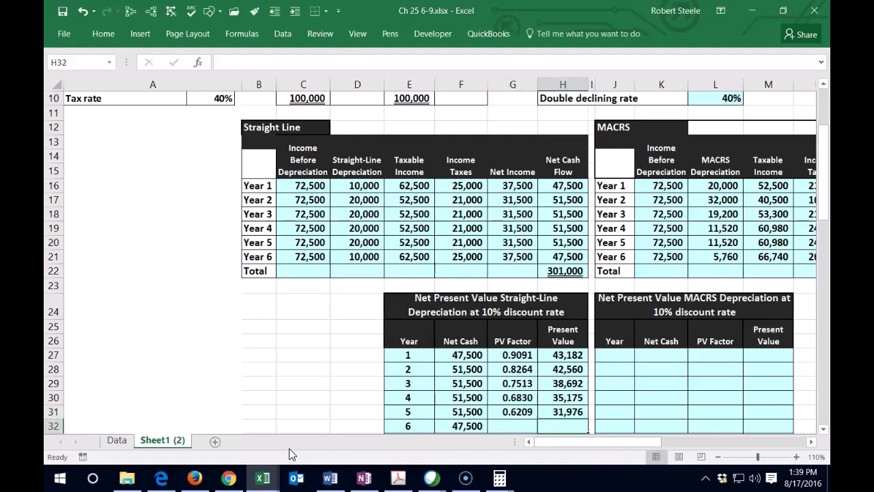
key(Left)
- Enter 0.5645 as year 6's PV factor in G32 and confirm H32 shows 26,814
scroll(295, 436, down, 1)
scroll(321, 383, down, 2)
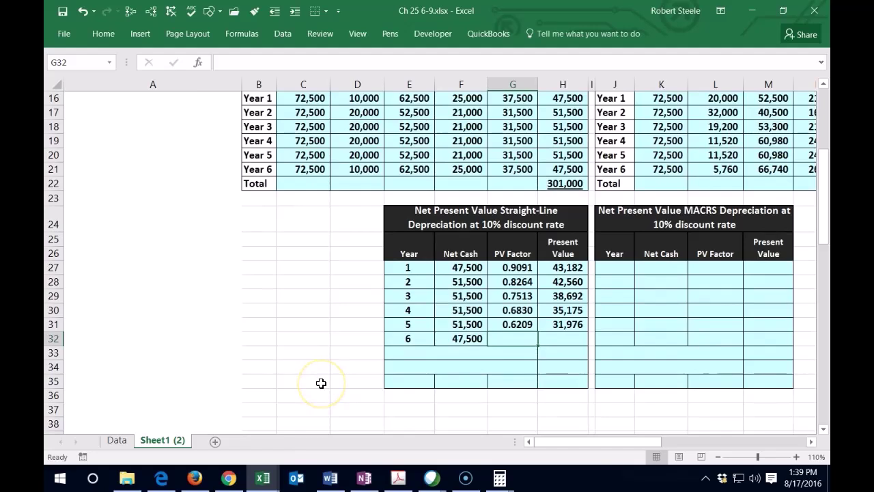
scroll(321, 384, down, 1)
text(=)
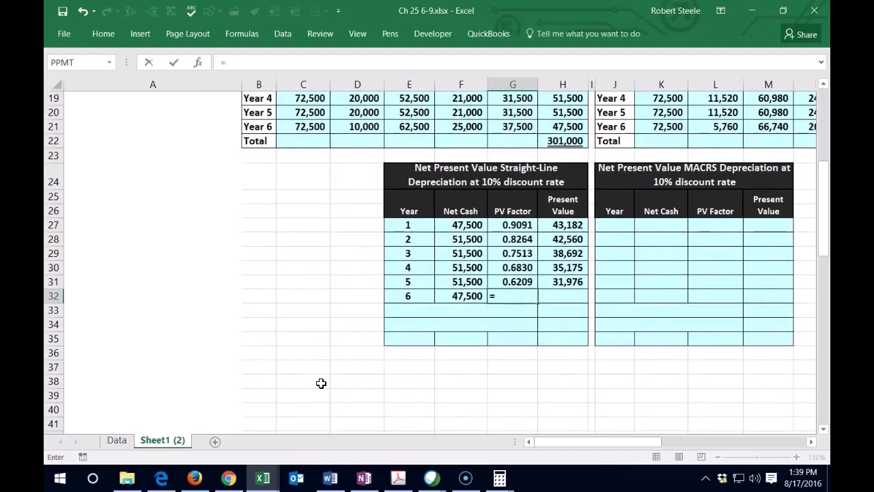
key(BackSpace)
text(5645)
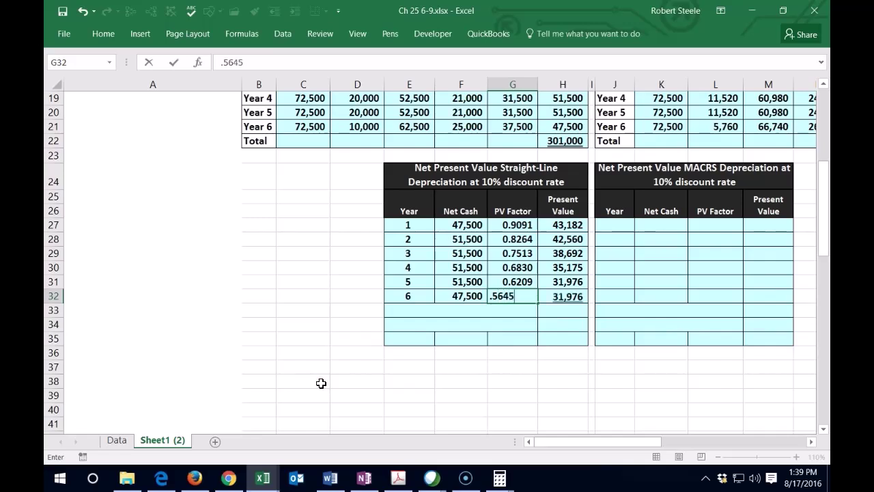
key(Return)
key(Up)
key(Right)
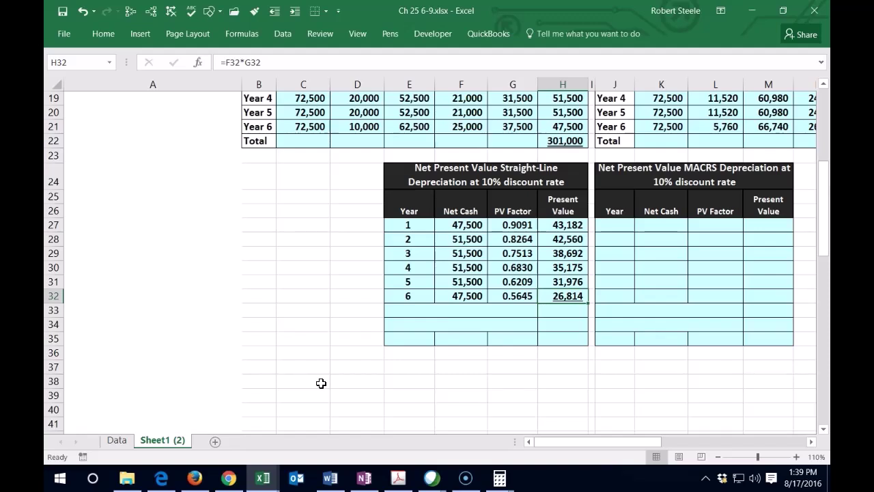
key(Left)
key(Left)
key(Left)
key(Down)
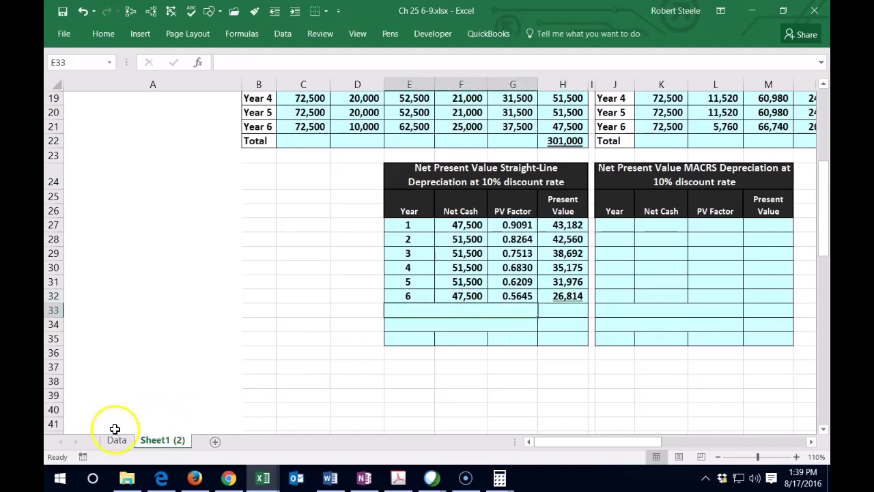
- Label row 33 'Present value of cash inflow' and total H27:H32 with =SUM, giving 218,398
text(Present value of cash inflow)
key(Right)
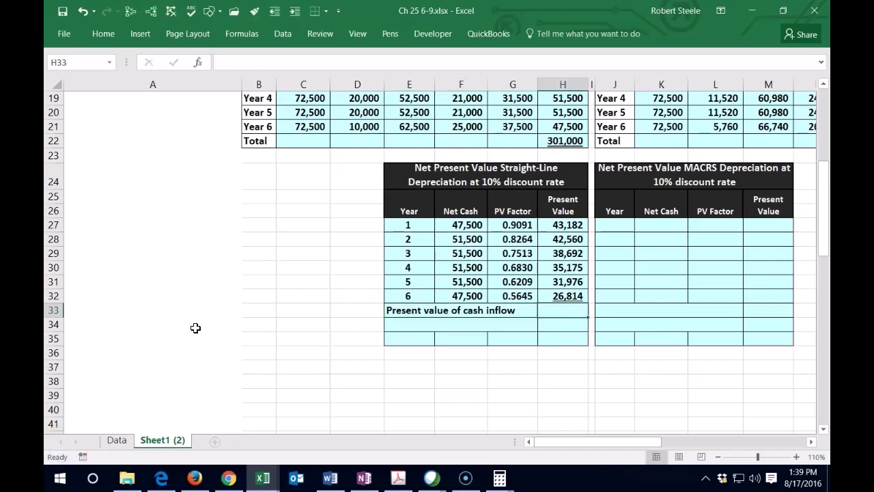
text(=sum)
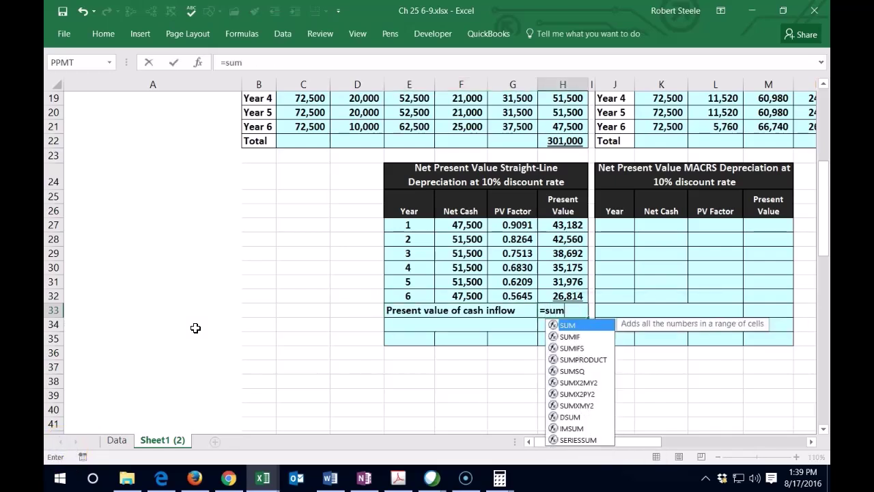
text(()
drag(562, 225, 557, 295)
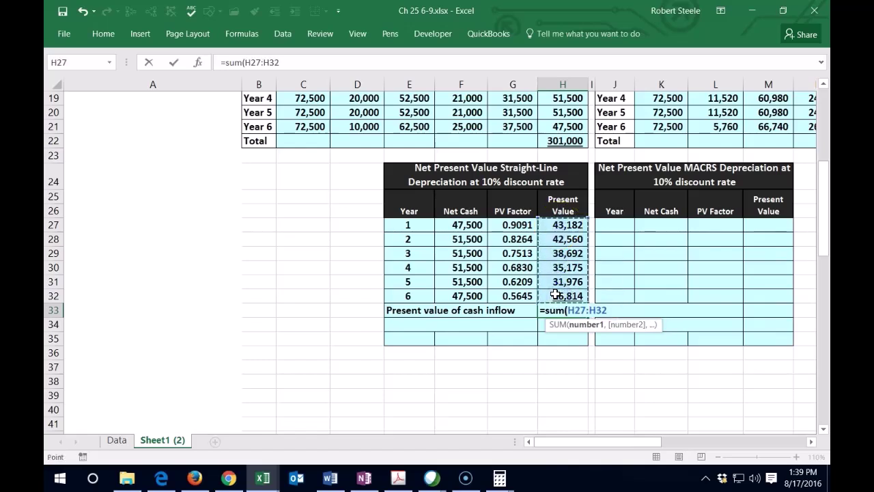
key(Return)
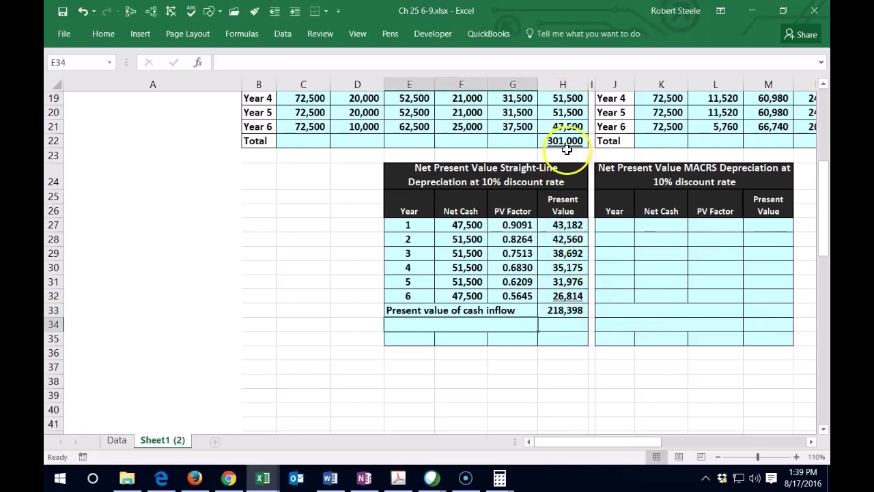
scroll(564, 154, up, 2)
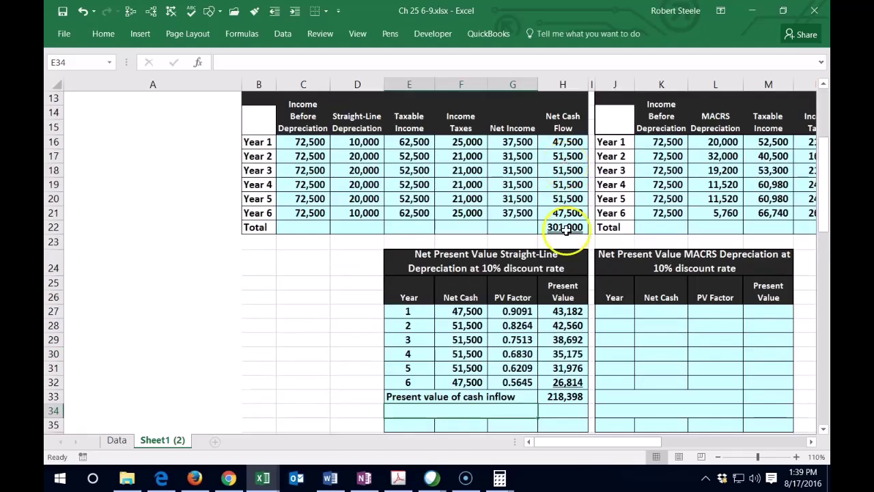
scroll(566, 232, down, 1)
scroll(564, 236, down, 1)
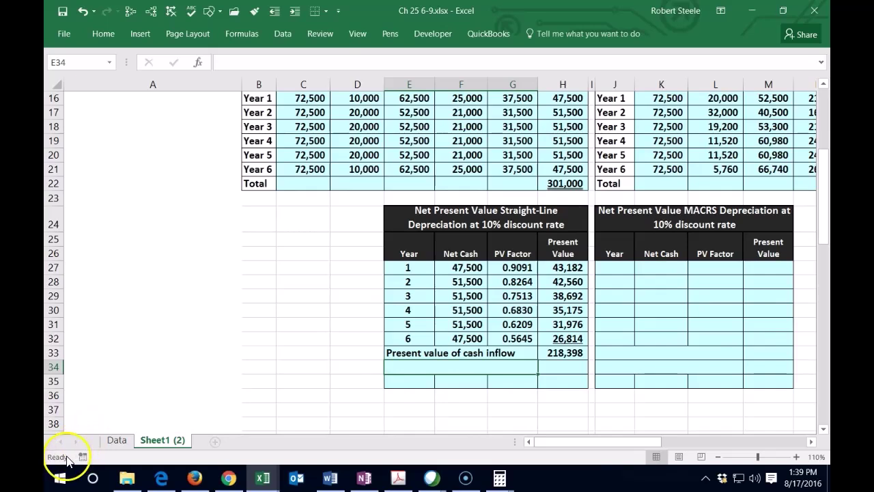
- Label E34 'Present value of cash outflow' and enter 100000 in H34 beneath the 218,398 inflow
text(Present value of cash outflow)
key(Tab)
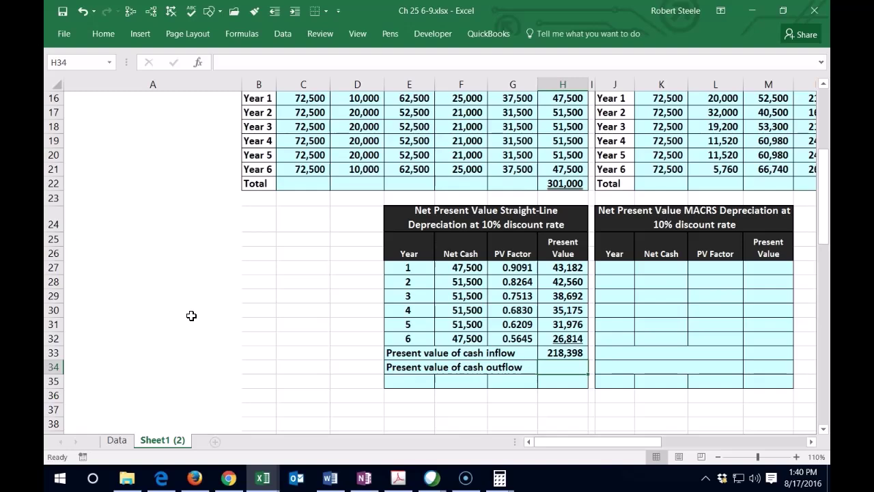
scroll(191, 316, up, 5)
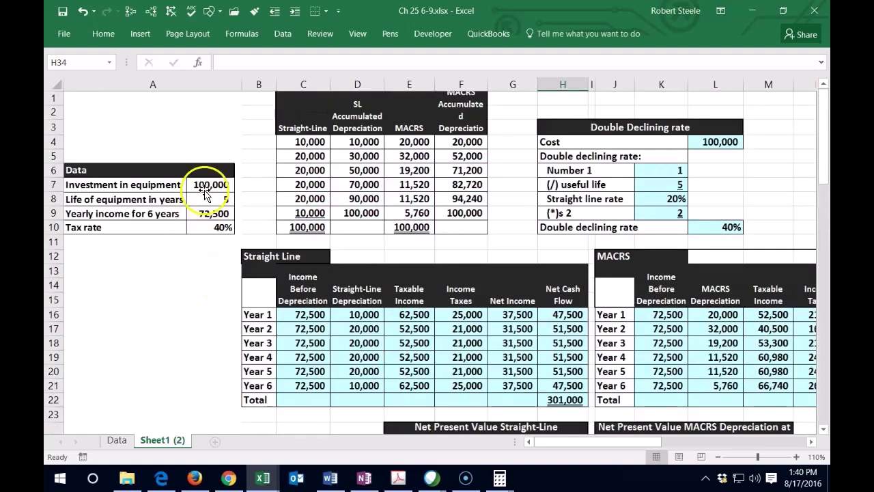
scroll(194, 252, down, 3)
scroll(212, 286, down, 2)
scroll(273, 314, down, 1)
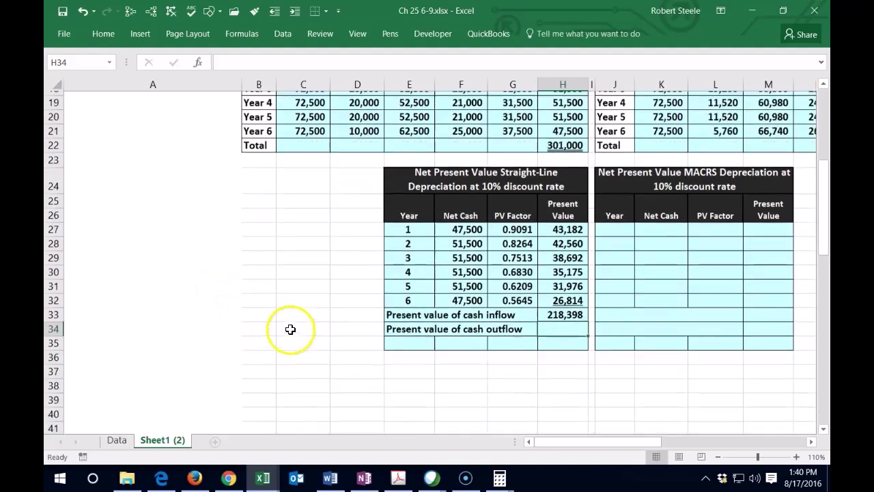
text(1000)
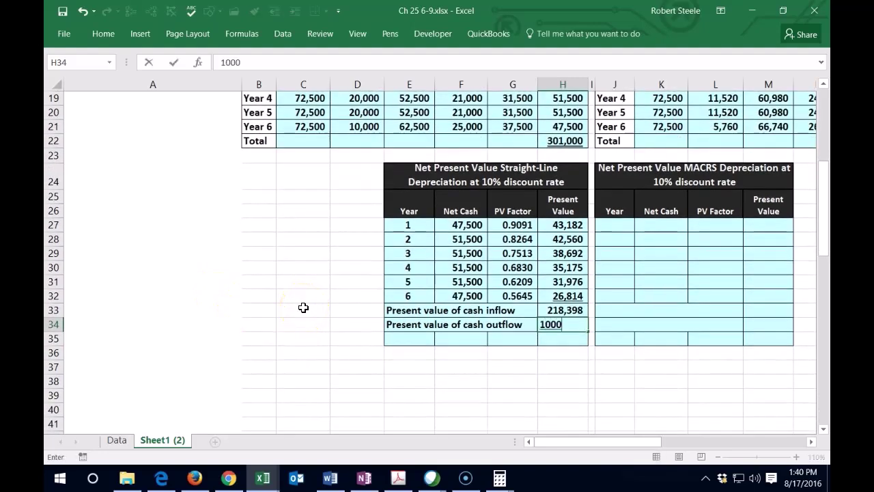
text(00)
key(Return)
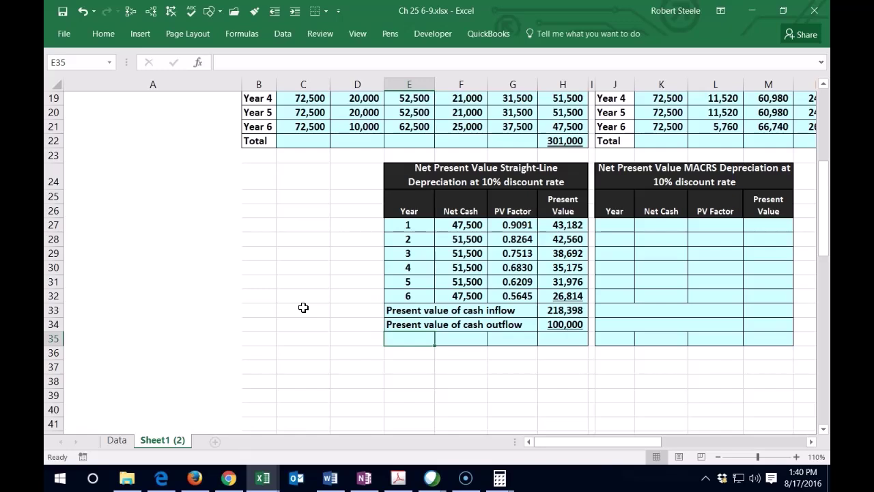
- Label E35 'Net present value' and enter =H33-H34 in H35, giving 118,398
text(Net p)
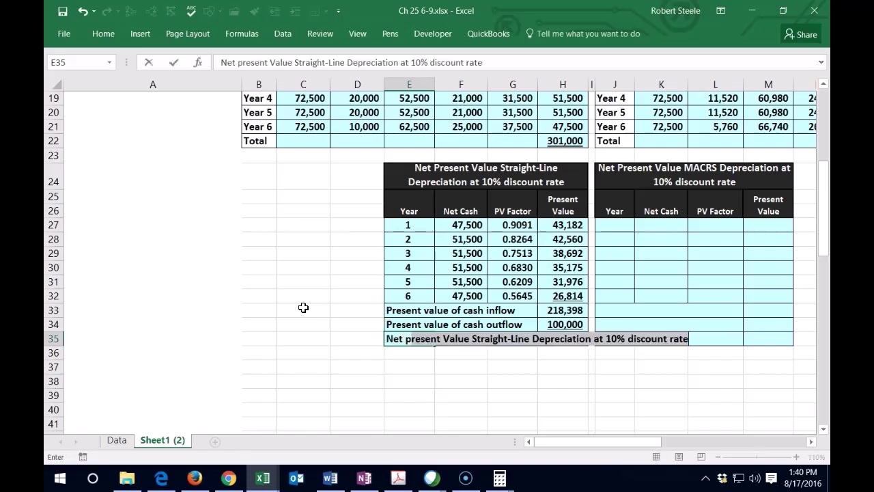
text(resent va)
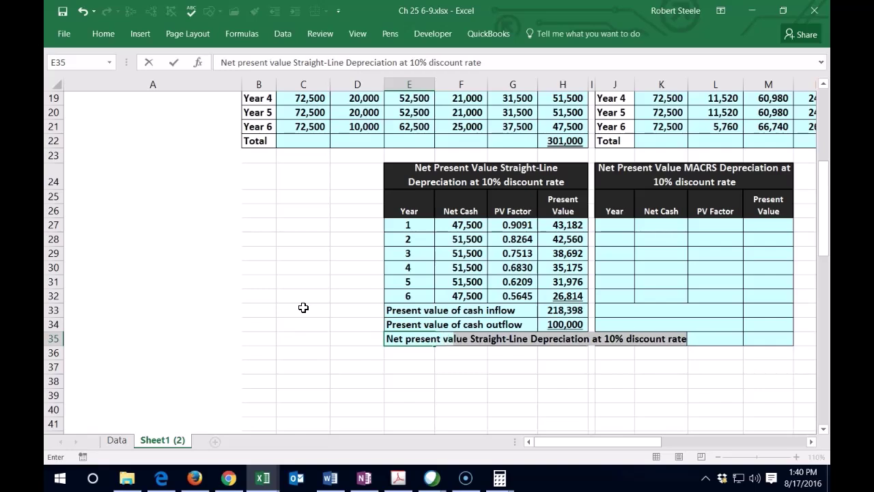
text(lue)
key(Delete)
key(Right)
key(Right)
key(Right)
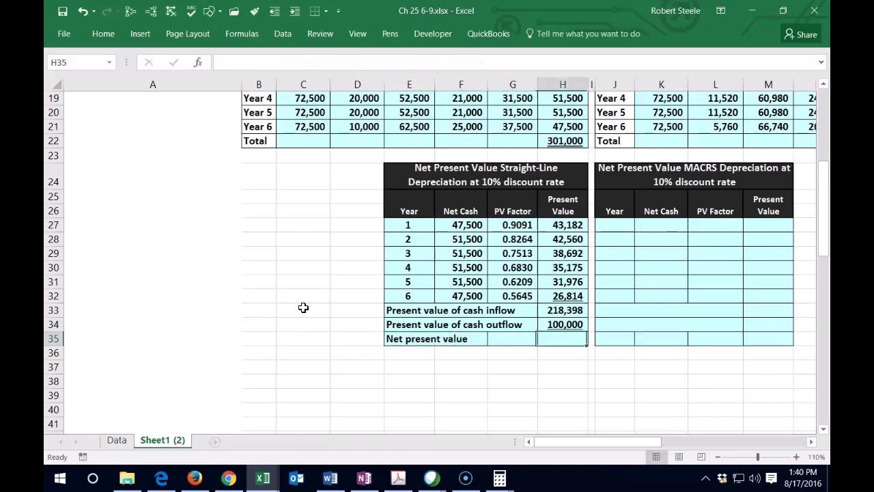
text(=)
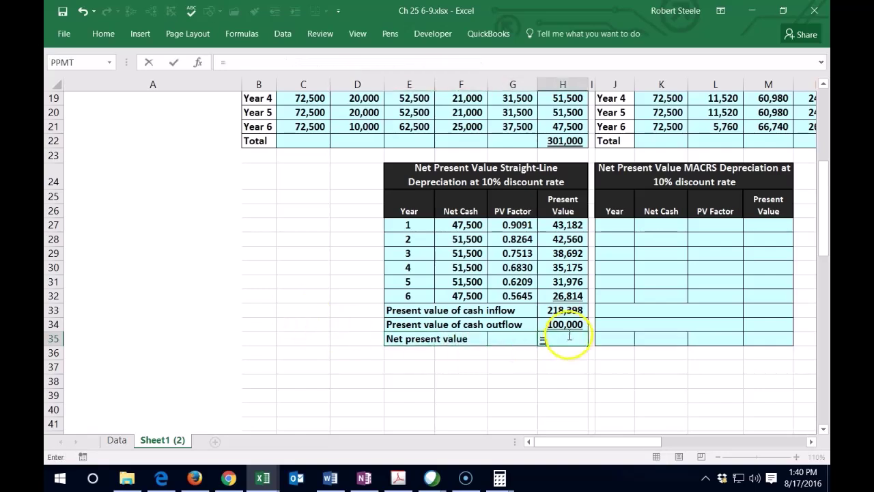
click(564, 310)
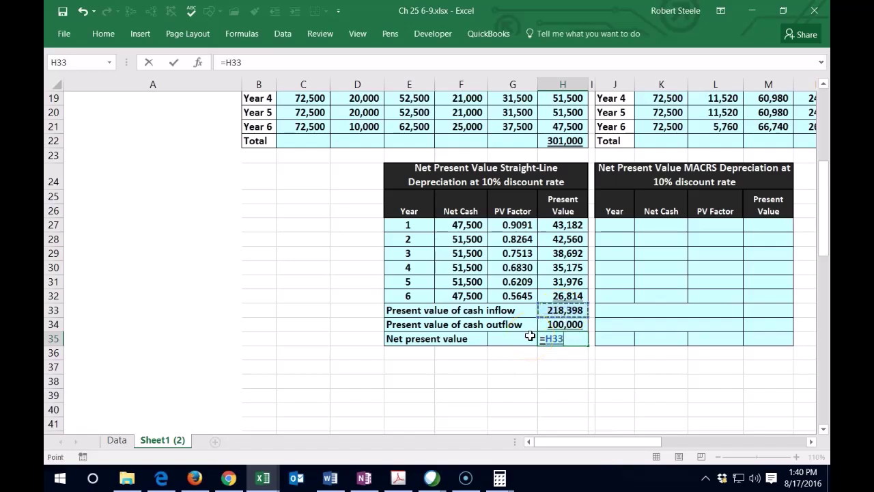
text(-)
click(561, 324)
key(Return)
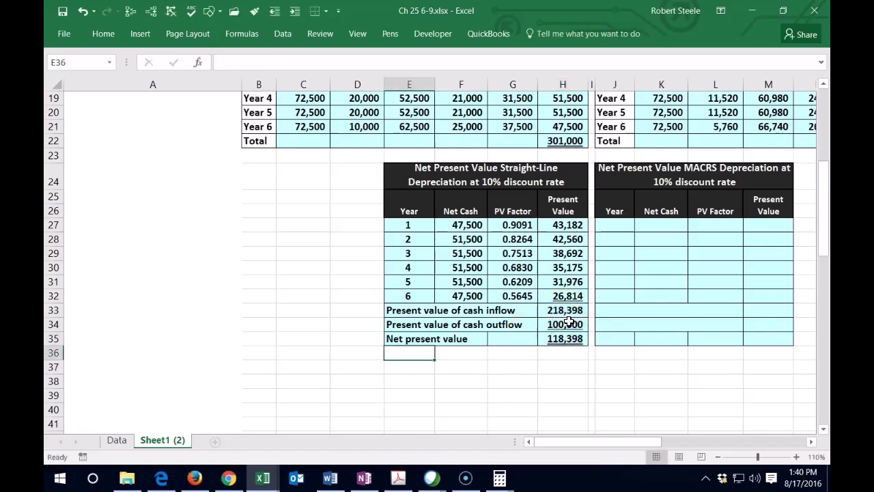
- Enter years 1 through 6 in the MACRS table's Year column J27:J32
key(Right)
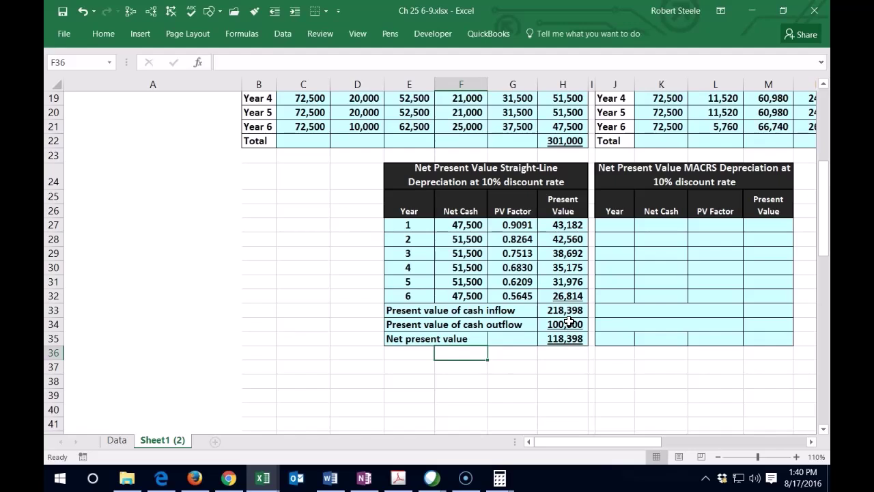
key(Right)
key(Right)
key(Right)
key(Right)
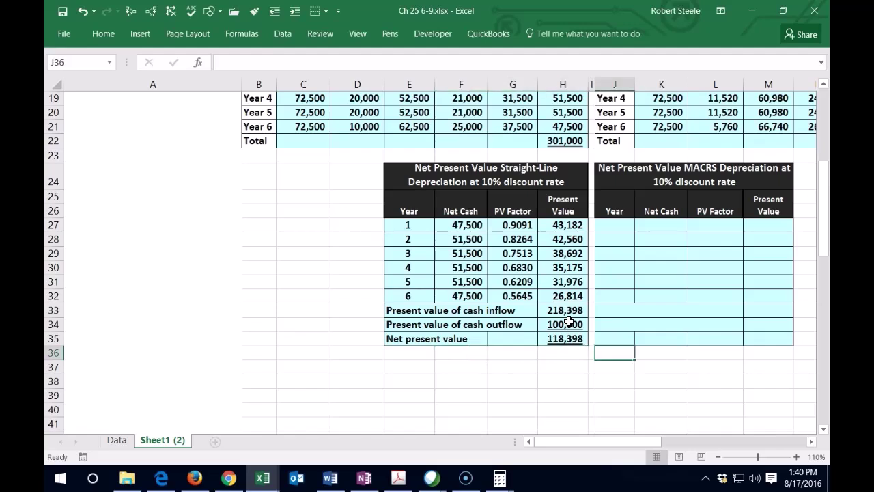
key(Up)
key(Up)
key(Up)
key(Up)
key(Up)
key(Up)
key(Up)
key(Up)
key(Up)
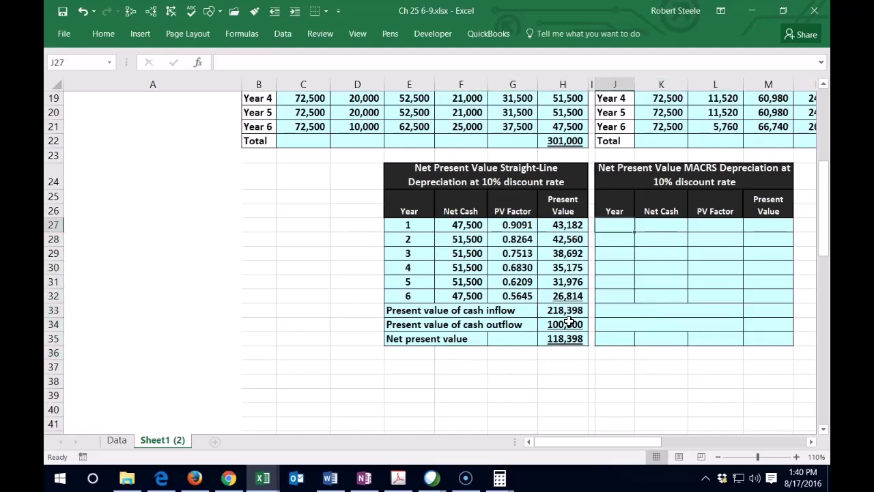
key(Up)
key(Right)
key(Right)
scroll(569, 321, right, 1)
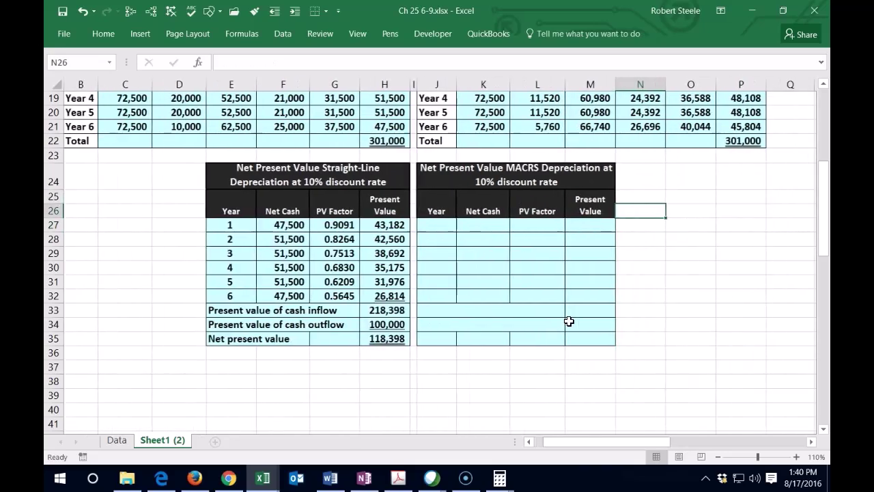
key(Left)
key(Left)
key(Down)
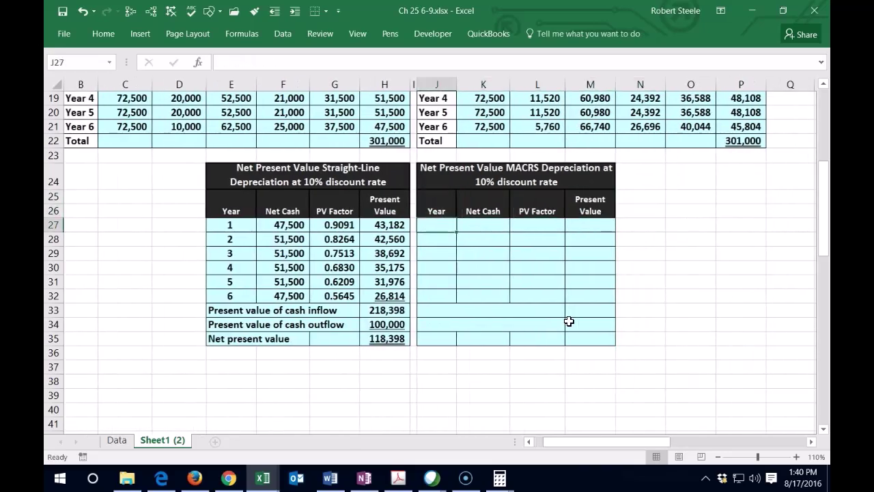
text(1)
key(Return)
text(3 )
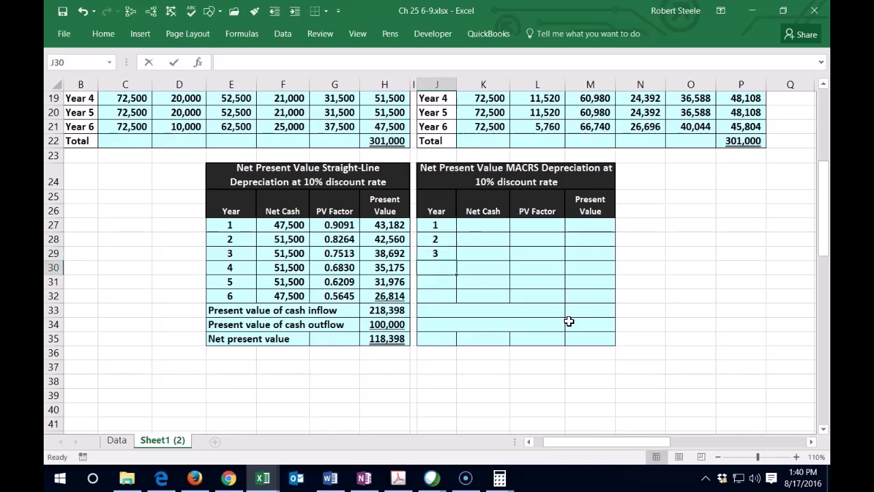
text(4 5 6)
key(Return)
key(Right)
- Link K27:K30 net cash to the MACRS cash flows with =P16 through =P19
key(Up)
key(Up)
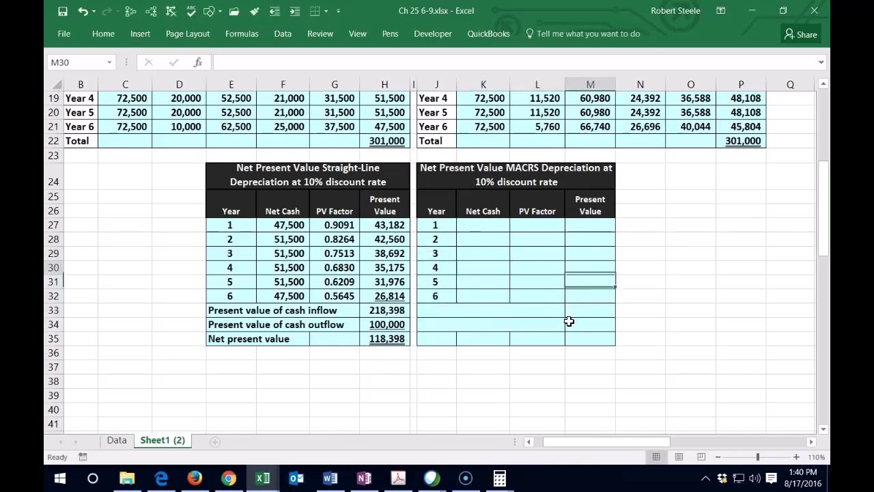
key(Up)
key(Up)
key(Up)
key(Left)
key(Left)
key(Up)
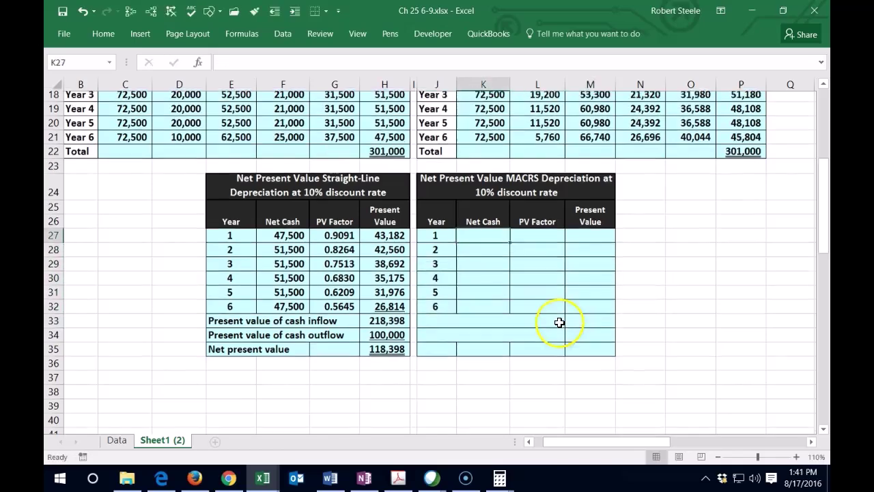
scroll(564, 322, up, 2)
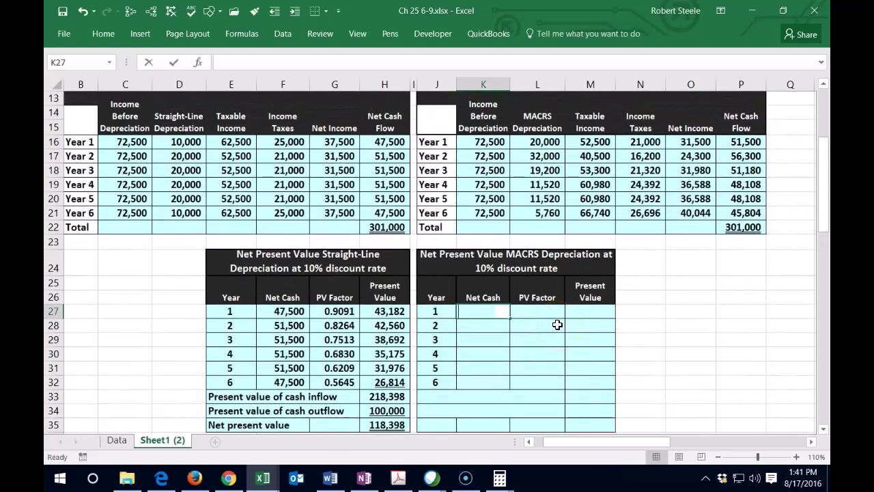
text(=)
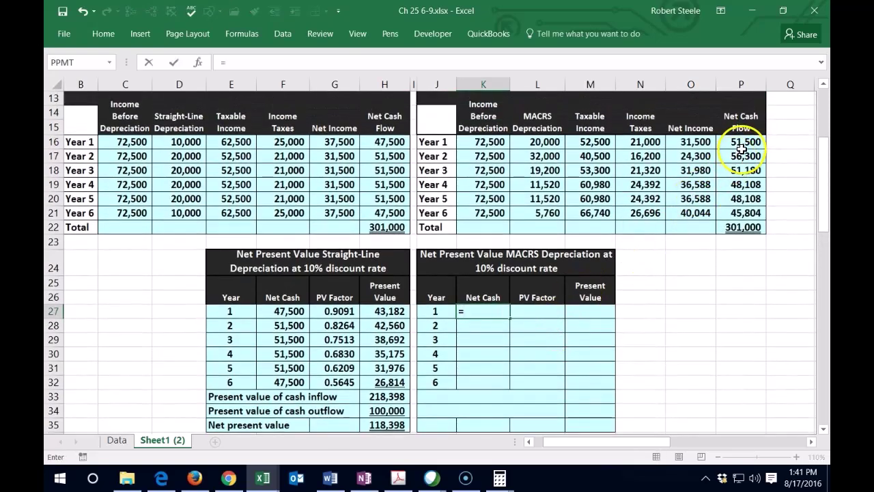
click(742, 145)
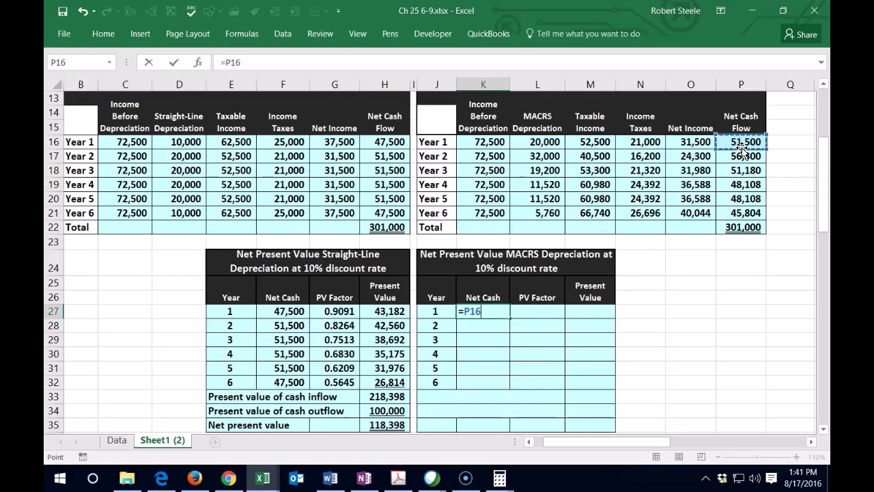
key(Return)
text(=)
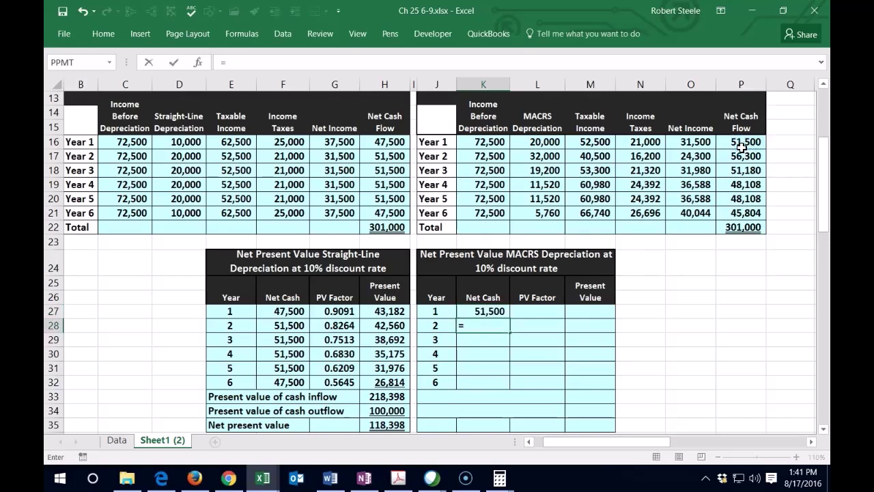
click(742, 153)
key(Return)
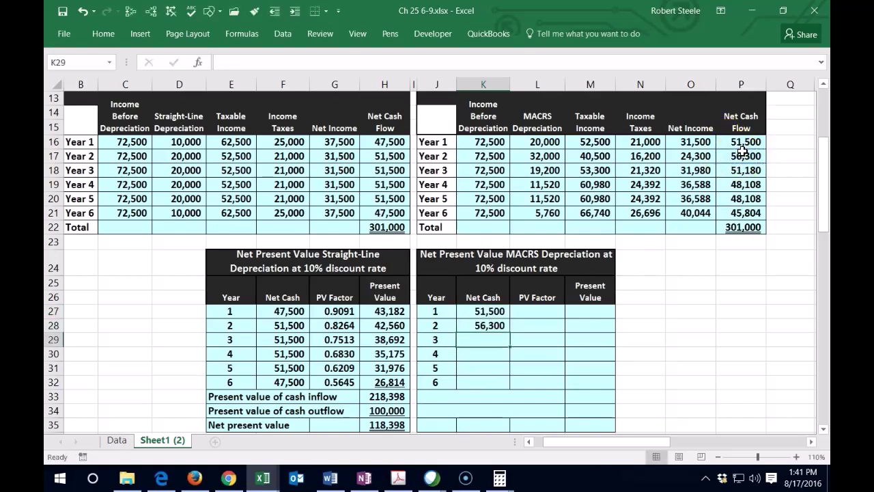
text(=)
click(744, 171)
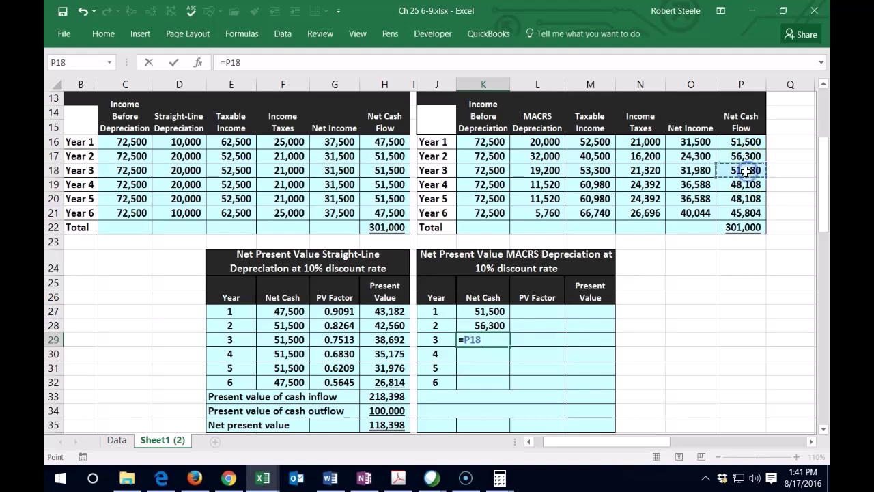
key(Return)
text(=)
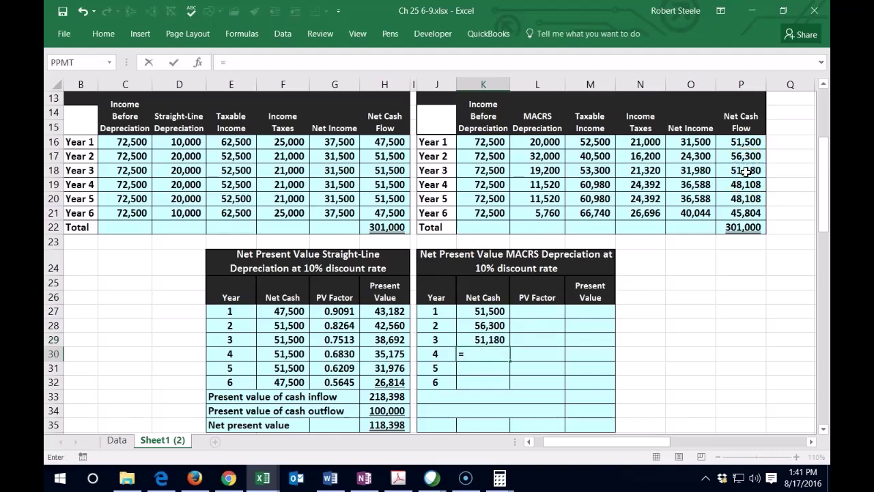
click(743, 184)
key(Return)
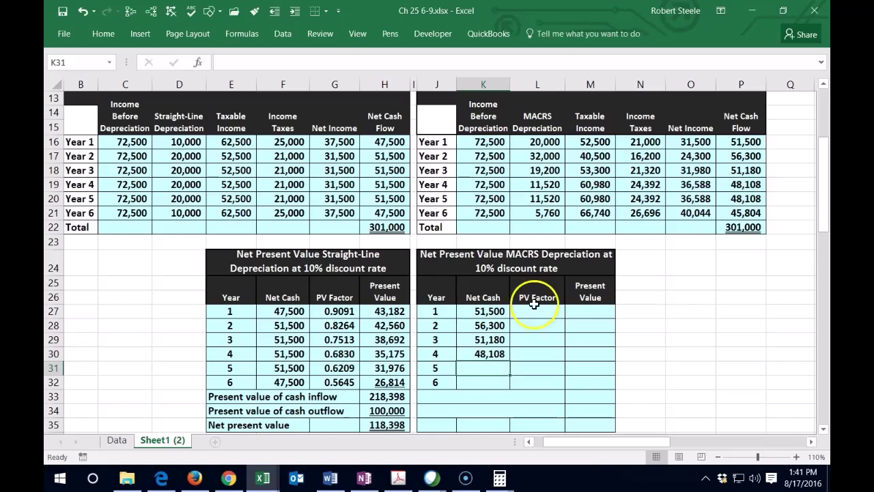
- Fill the net cash link down to K32 and check the column totals 301,000
click(497, 355)
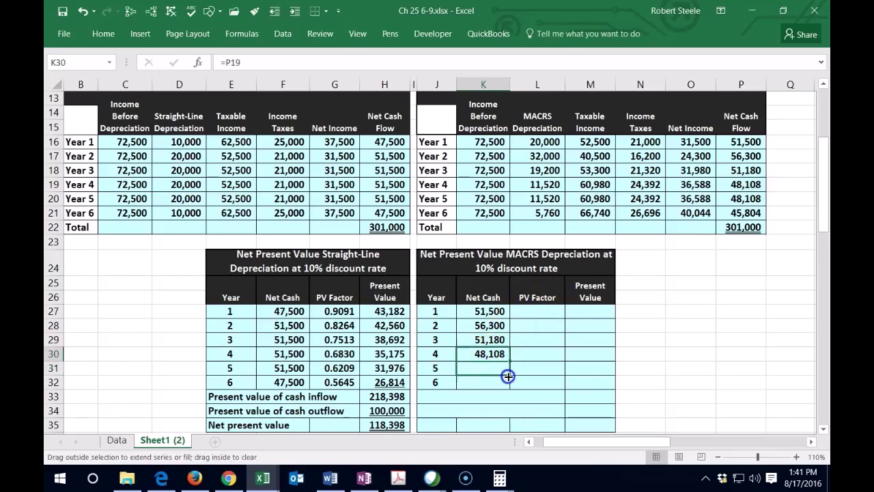
drag(505, 382, 504, 382)
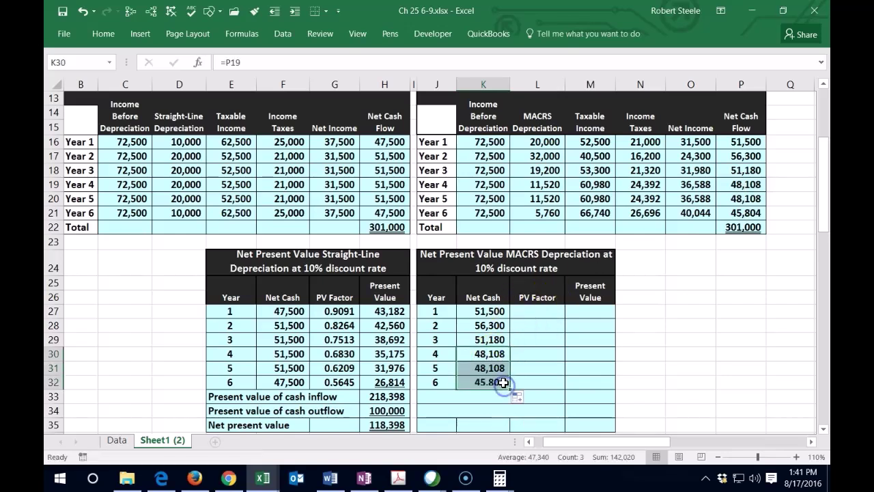
click(539, 312)
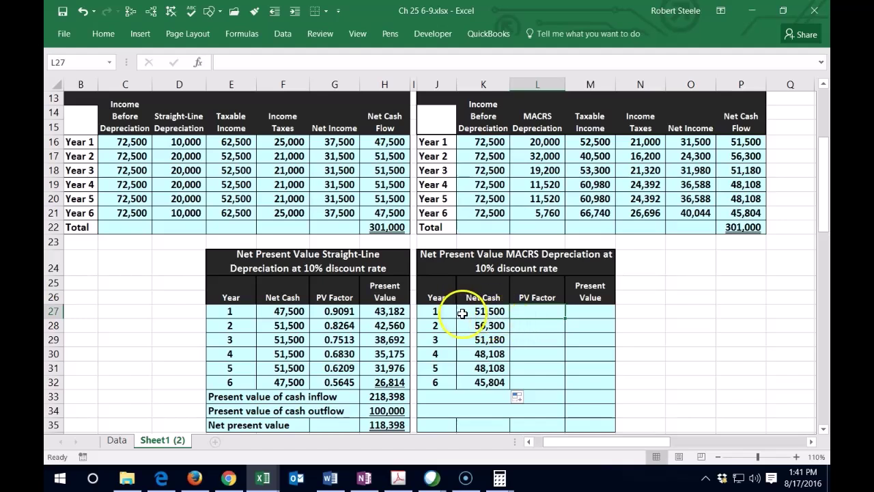
drag(468, 312, 476, 346)
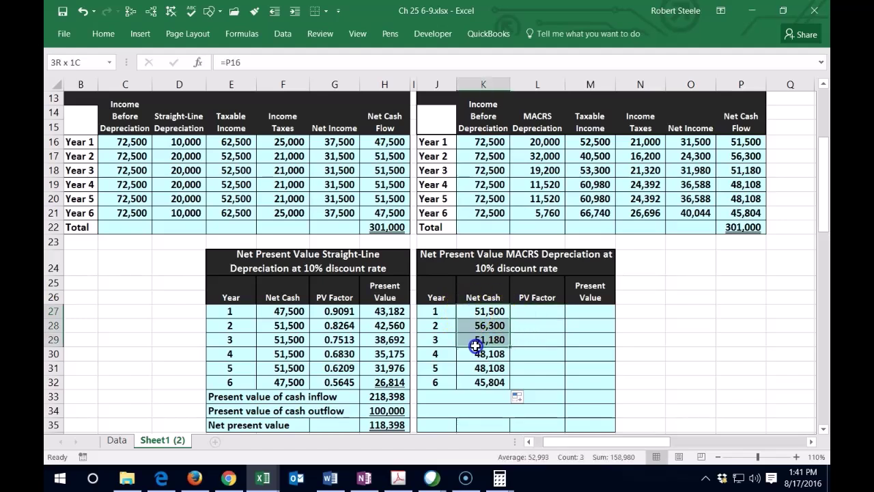
drag(476, 346, 473, 381)
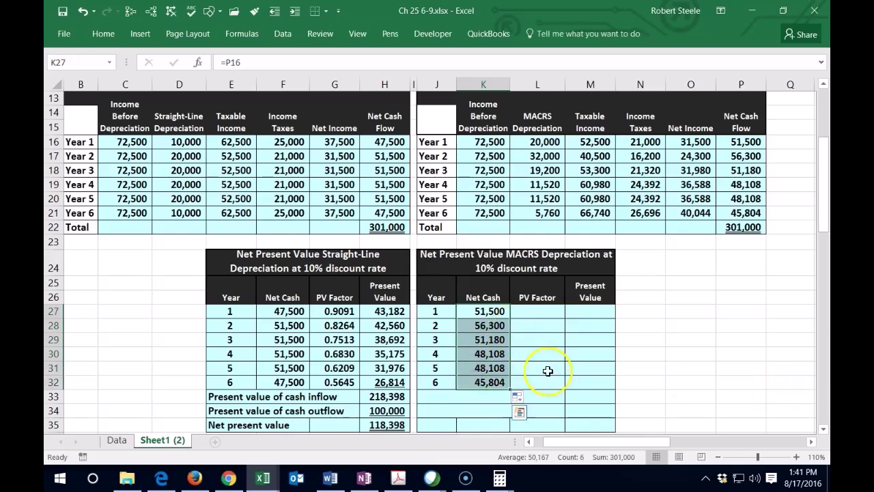
- Link L27 and L28 to G27 and G28, then fill down to L32 (0.9091 to 0.5645)
click(526, 310)
text(=)
key(Left)
key(Left)
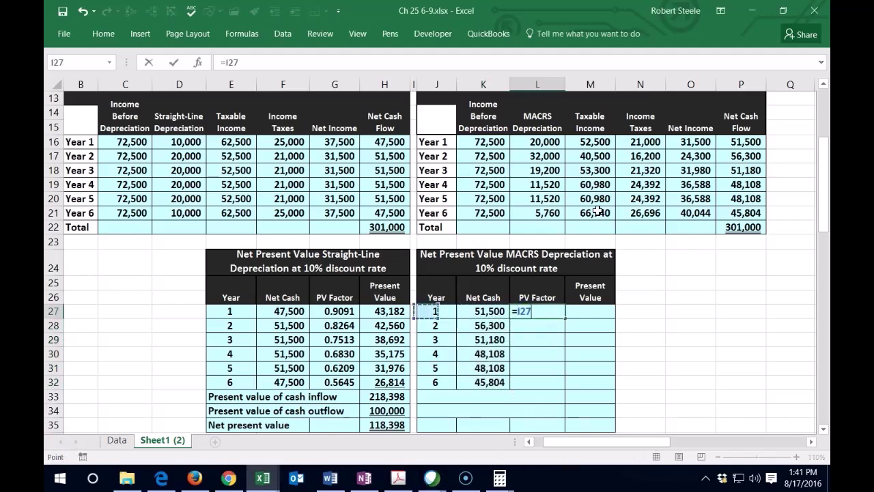
key(Left)
key(Left)
key(Left)
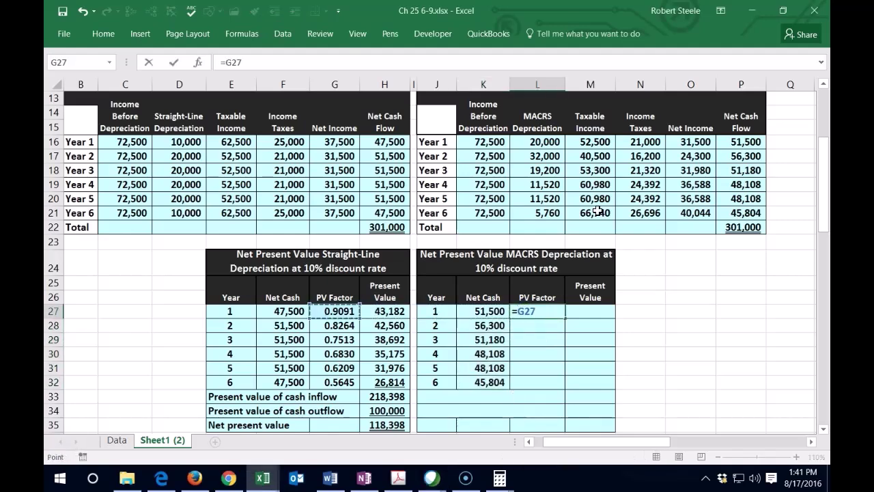
key(Return)
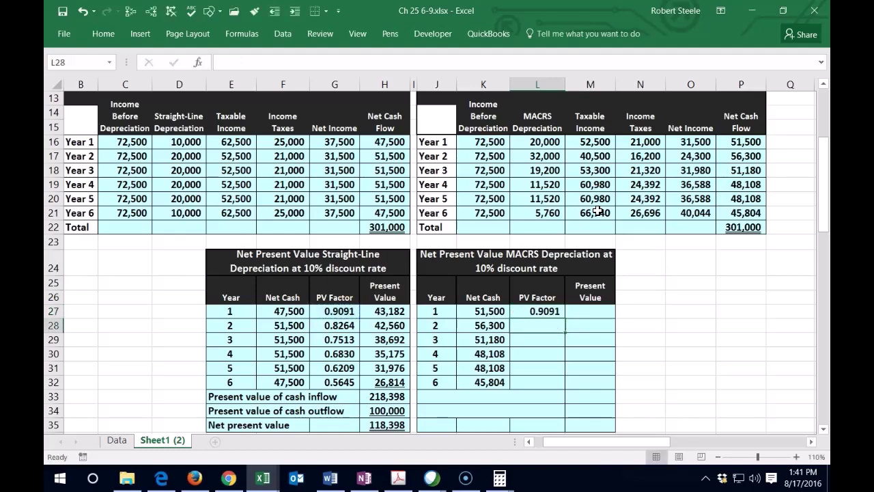
text(=)
key(Left)
key(Left)
key(Left)
key(Left)
key(Left)
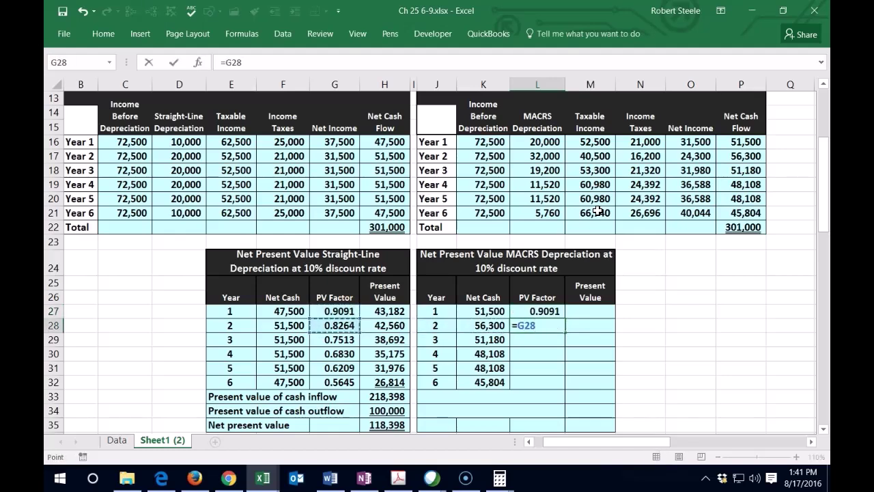
key(Return)
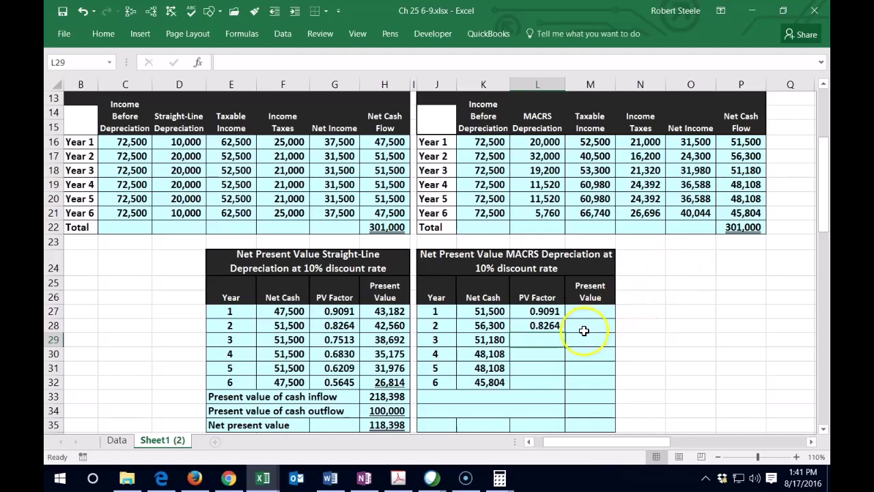
click(556, 326)
drag(566, 332, 563, 387)
click(588, 311)
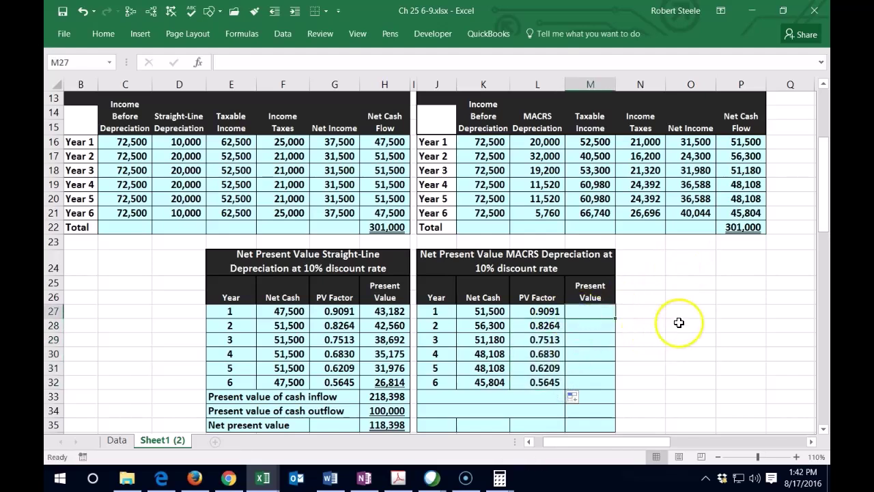
- Enter =K27*L27 and =K28*L28 for years 1 and 2, giving 46,819 and 46,526
text(=)
key(Left)
key(Left)
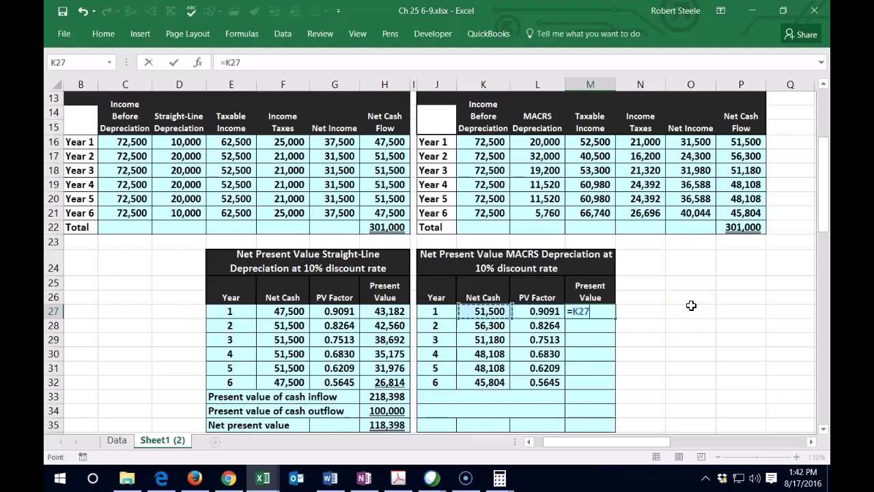
key(Left)
key(Right)
text(*)
key(Left)
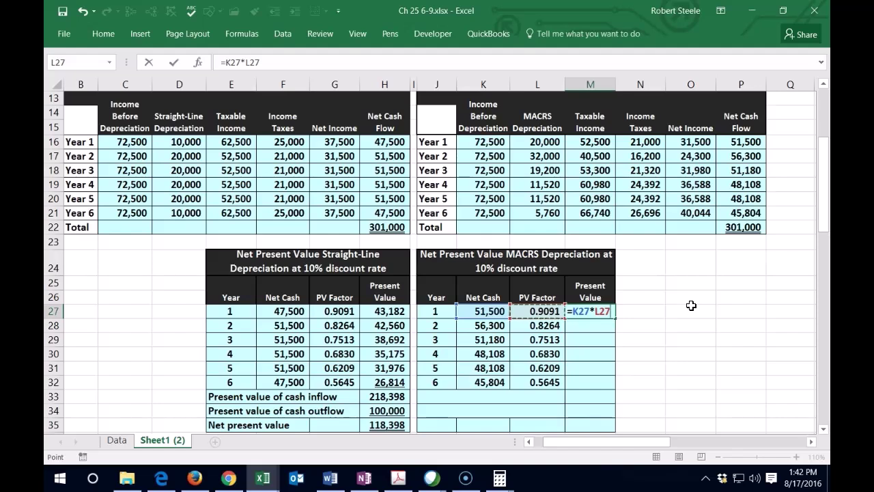
key(Return)
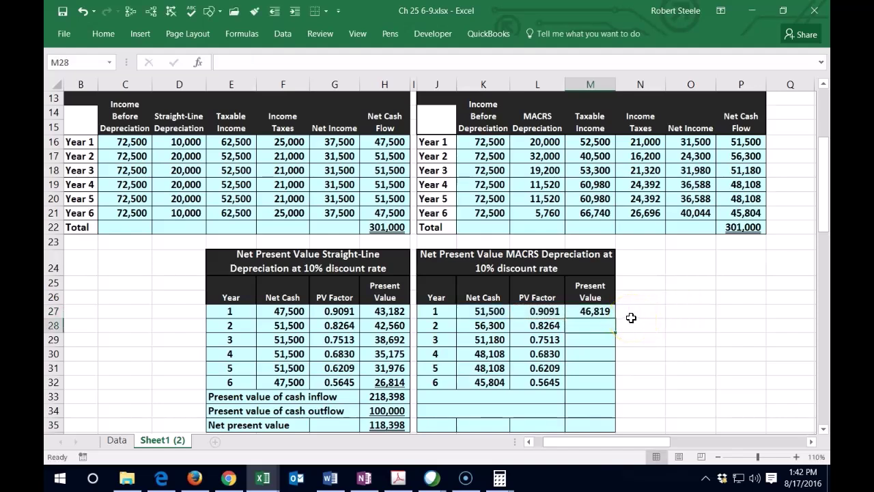
text(=)
key(Left)
key(Left)
key(Left)
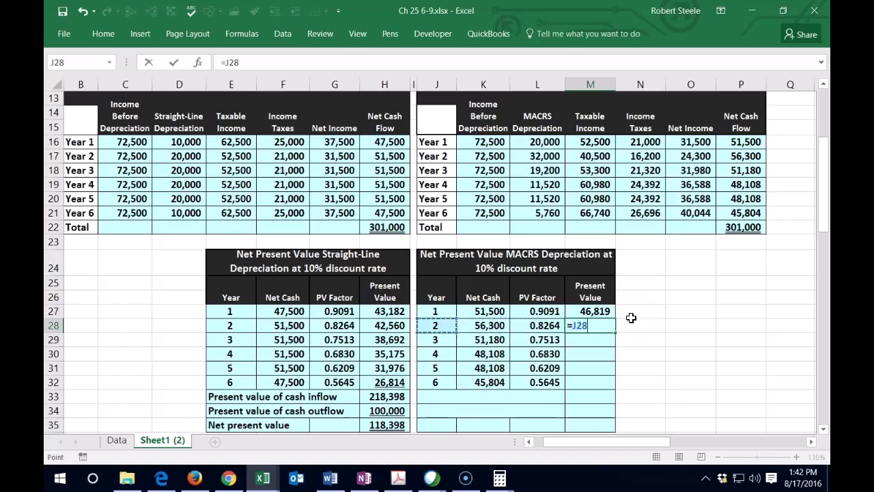
key(Right)
text(*)
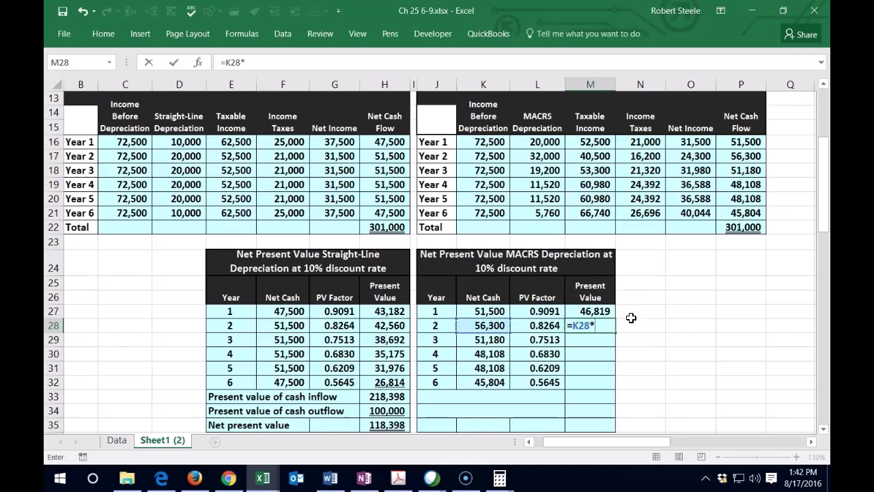
key(Left)
key(Return)
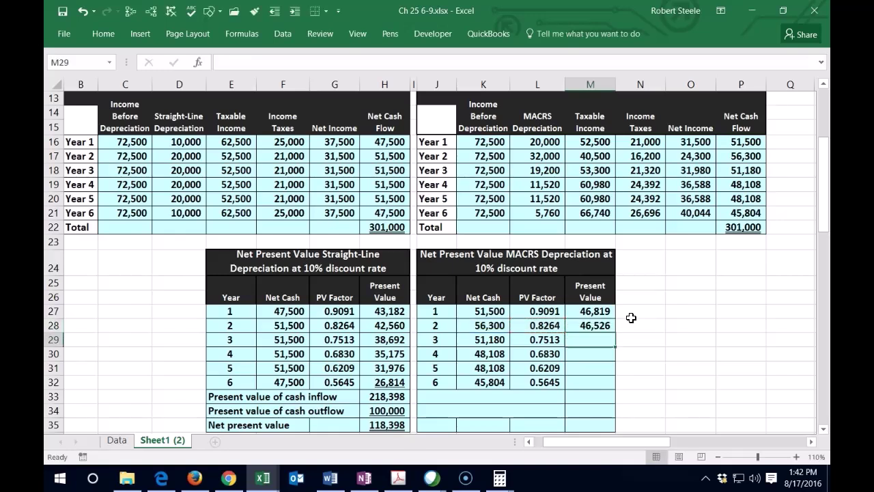
- Enter the year 3 and year 4 present values, 38,452 and 32,858
text(=)
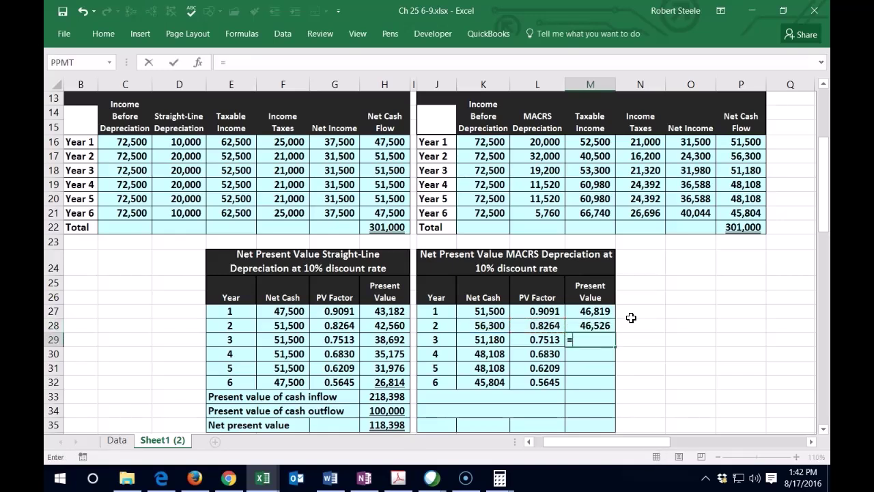
key(Left)
key(Left)
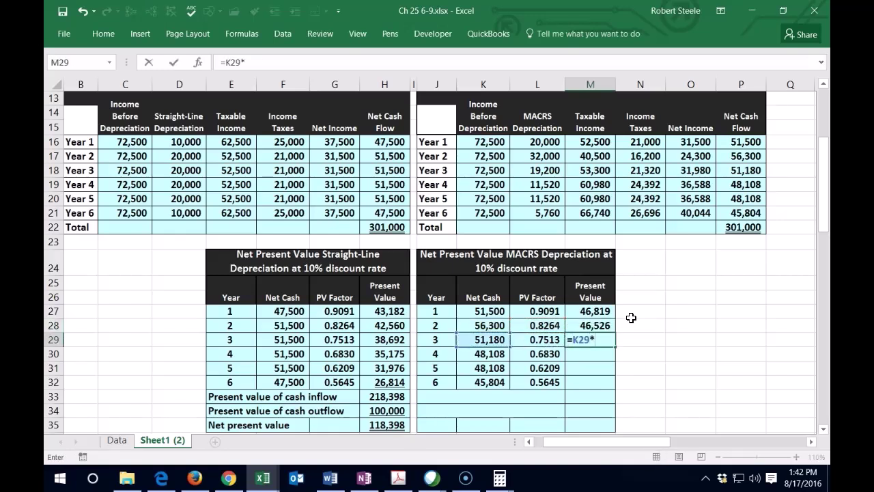
key(Left)
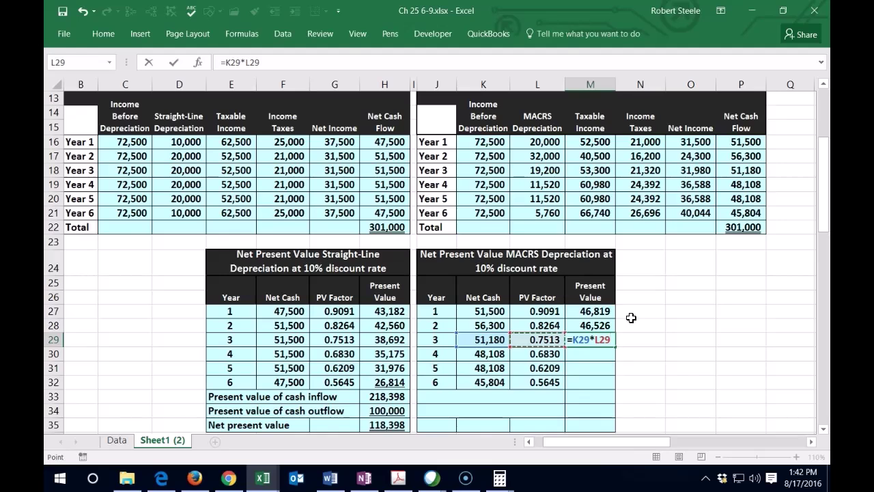
key(Return)
text(=)
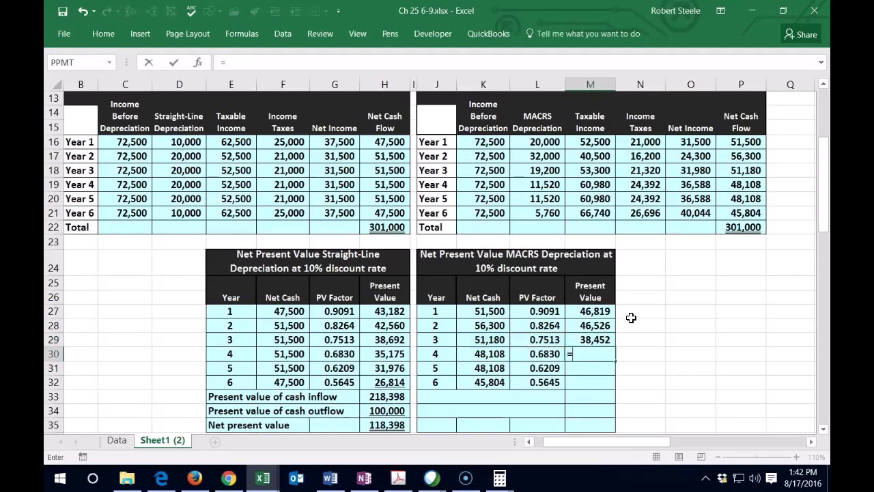
key(Left)
key(Left)
text(*)
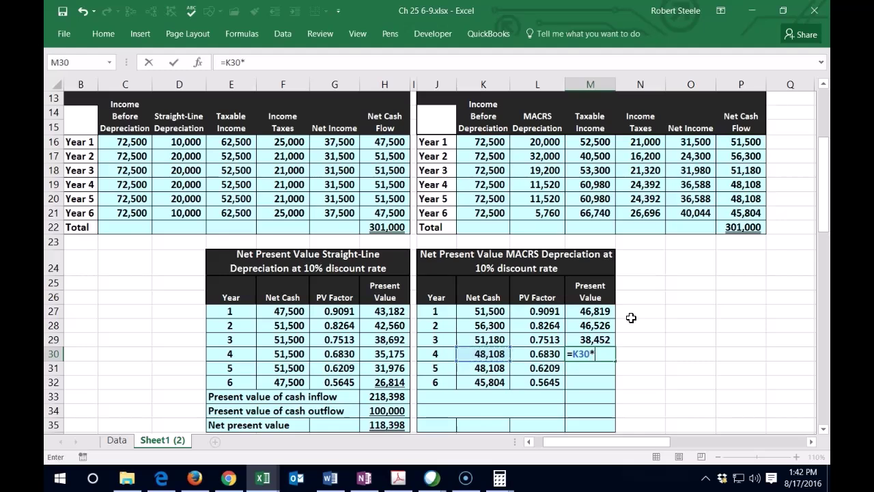
key(Left)
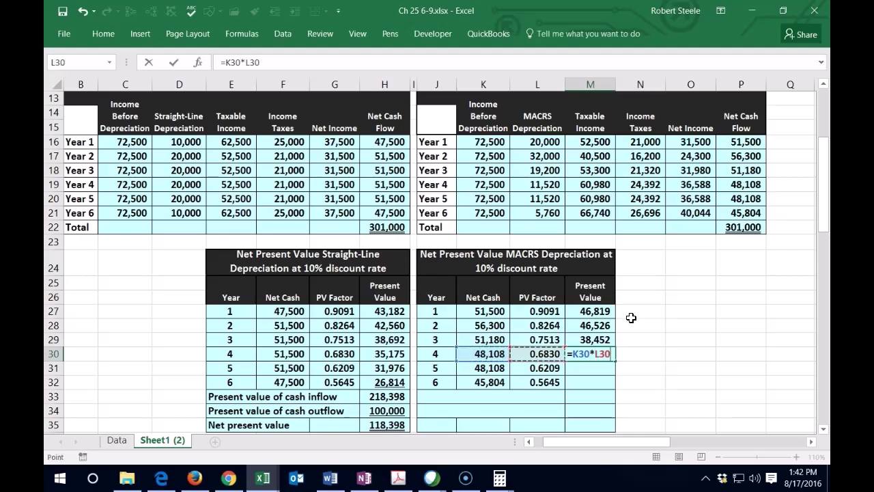
key(Return)
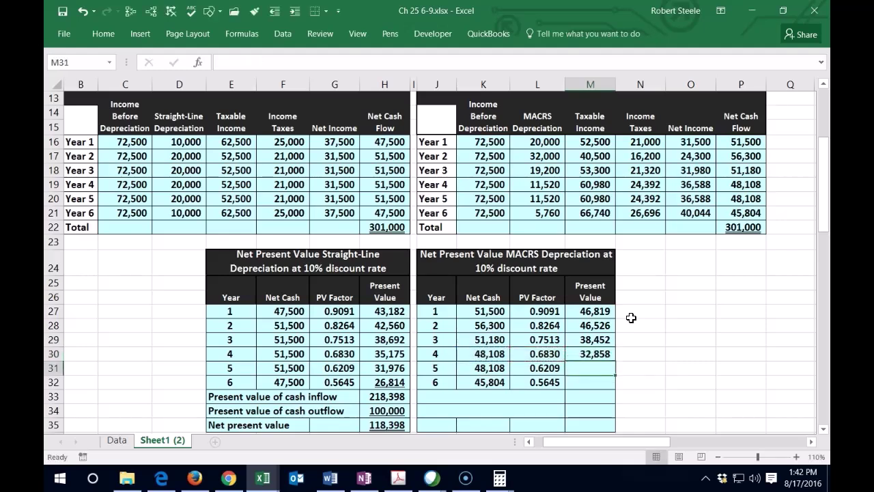
- Enter the year 5 present value 29,870 and copy the formula down to year 6
key(Up)
key(Left)
key(Left)
key(Left)
key(Left)
key(Left)
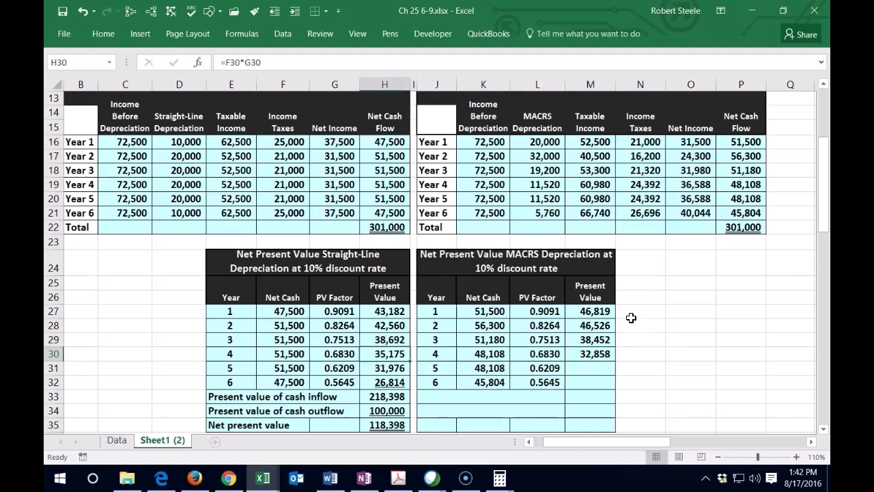
key(Right)
key(Right)
key(Right)
key(Right)
key(Right)
key(Right)
key(Down)
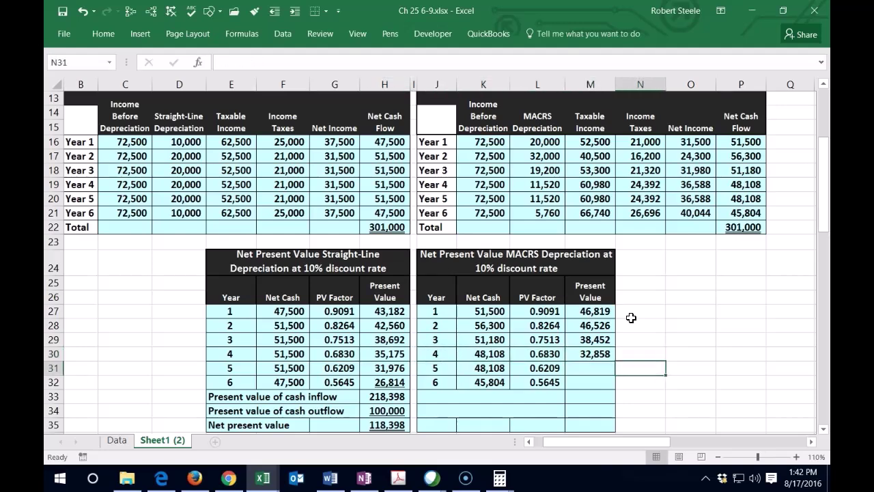
key(Left)
text(=)
key(Left)
key(Left)
key(Left)
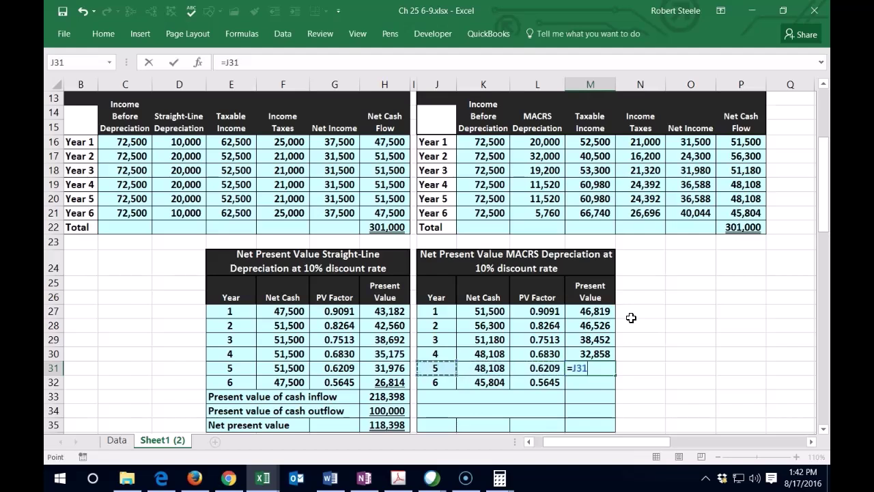
key(Right)
text(*)
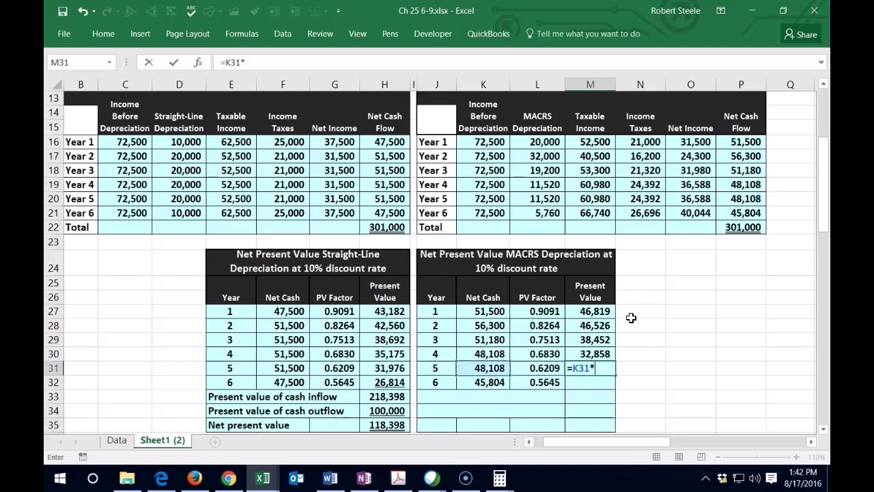
key(Right)
key(Return)
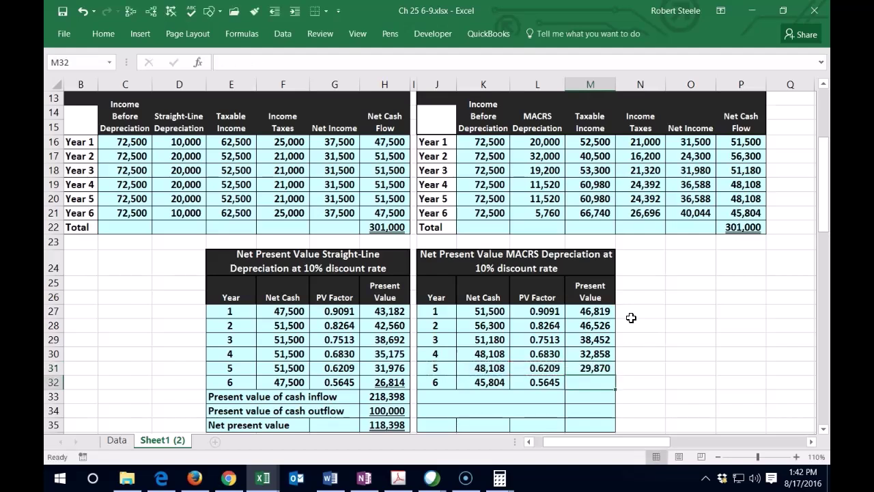
key(Up)
text(+)
key(Left)
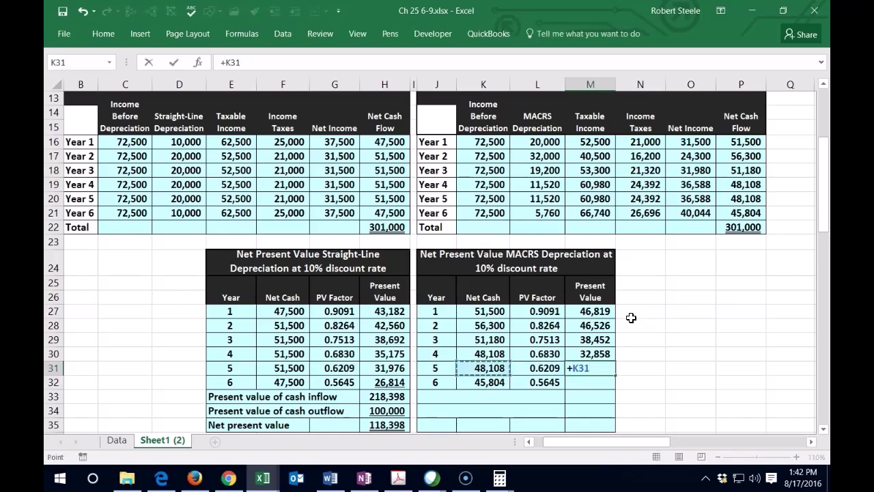
text(*)
key(Right)
key(Return)
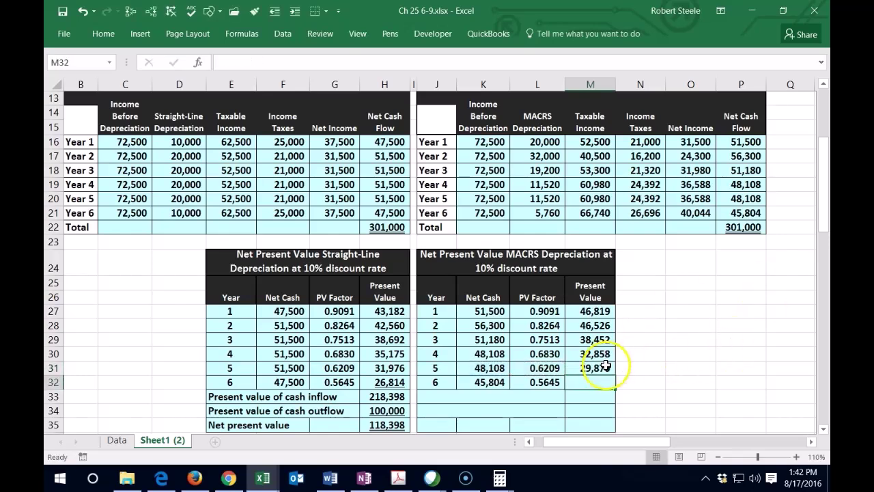
click(605, 368)
drag(614, 376, 615, 387)
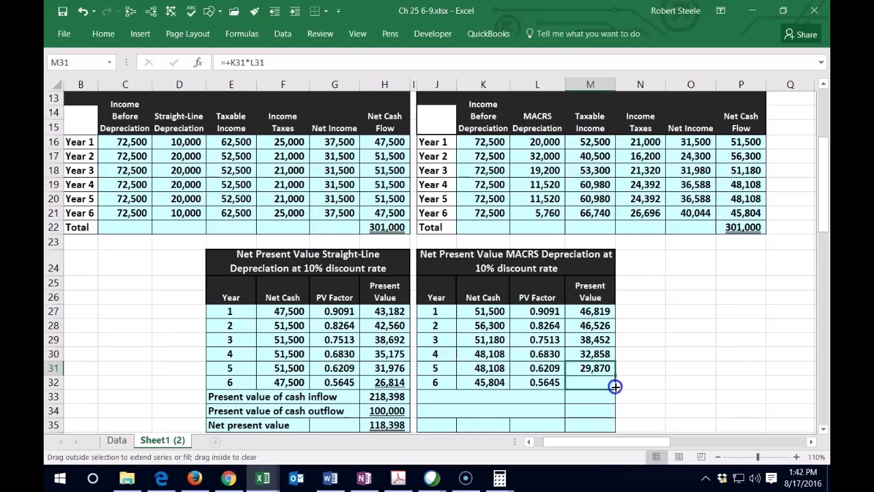
- Link J33 to the E33 cash inflow label and total M27:M32 with SUM to 220,381
click(481, 397)
text(=)
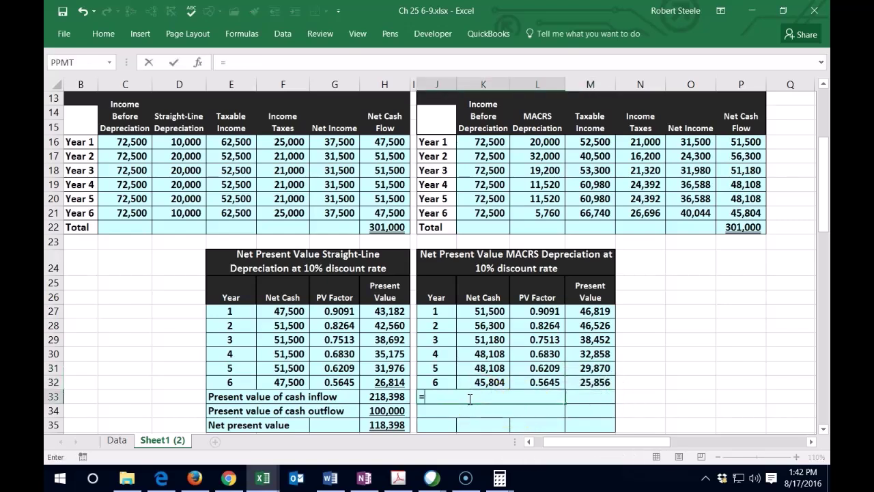
key(Left)
key(Left)
key(Left)
key(Left)
key(Right)
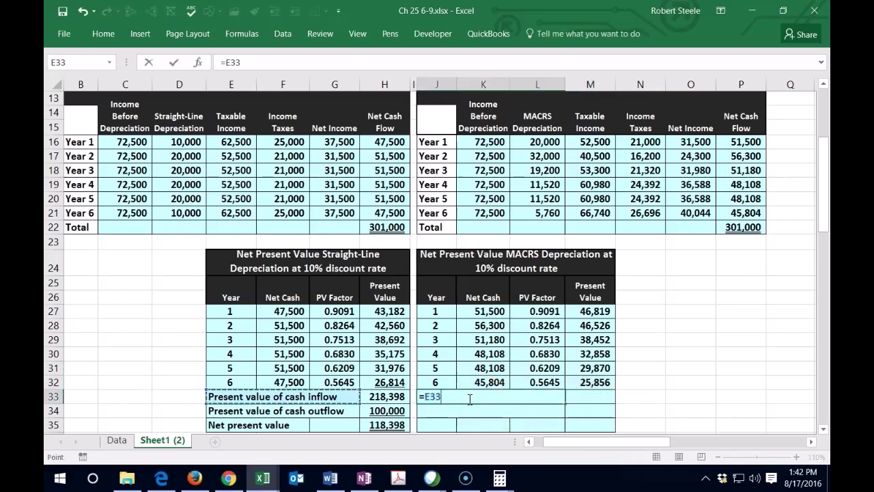
key(Return)
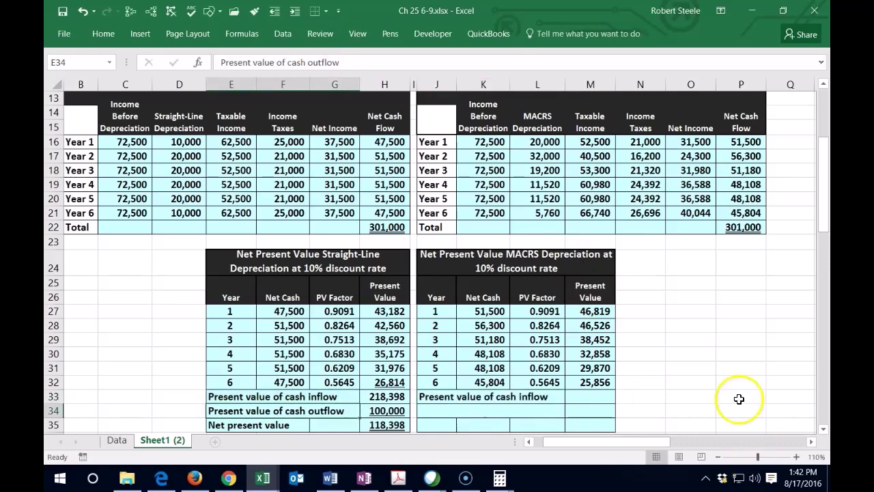
scroll(740, 398, down, 1)
click(606, 355)
text(=sum)
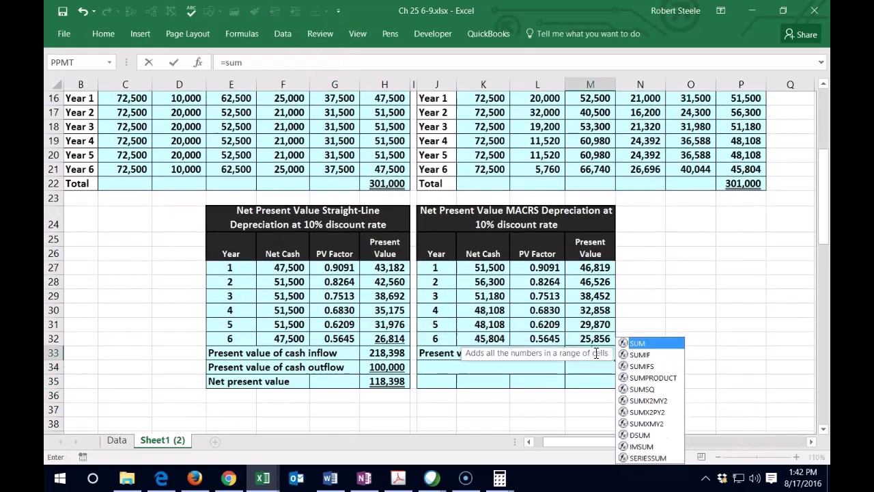
text(()
key(Up)
key(shift+Up)
key(shift+Up)
key(shift+Up)
key(shift+Up)
key(shift+Up)
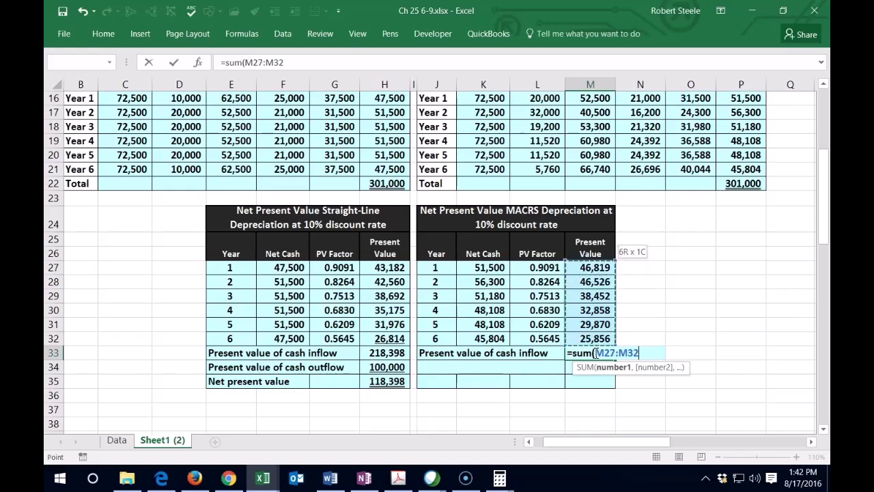
text())
key(Return)
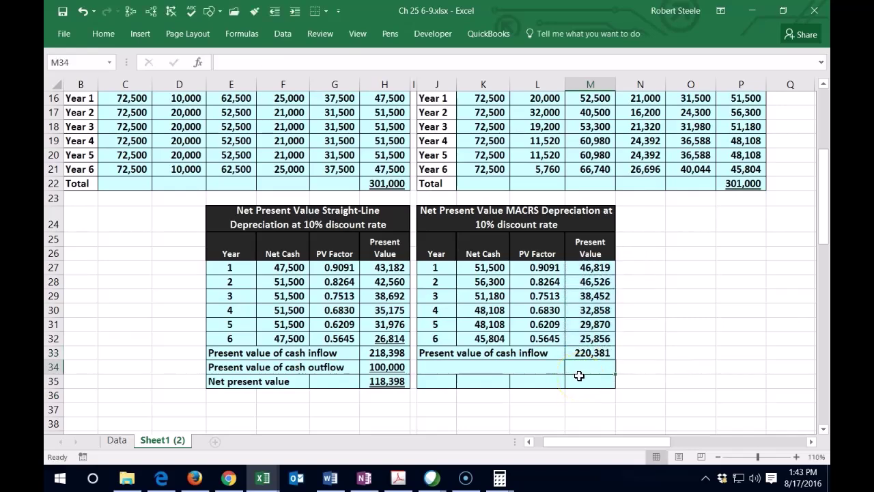
- Compare the inflow total's formula with the straight-line table and review the MACRS net cash flows
click(527, 378)
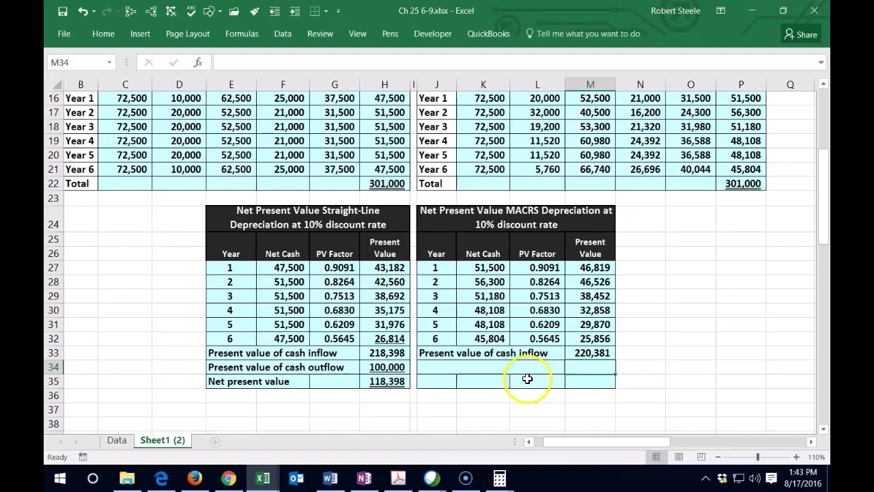
click(588, 353)
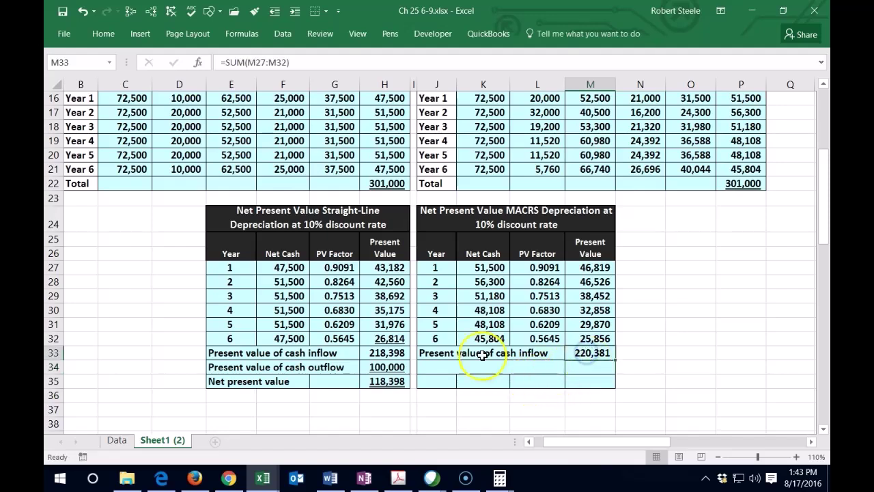
click(406, 353)
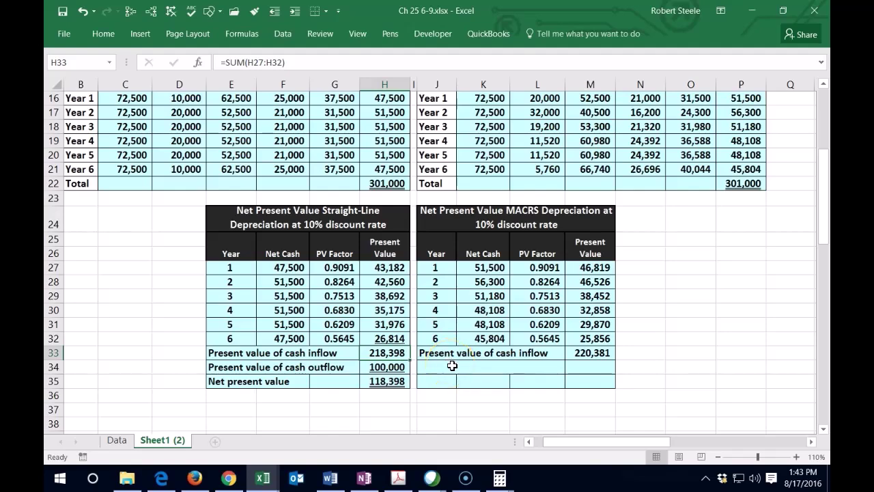
scroll(452, 366, up, 1)
drag(385, 141, 394, 205)
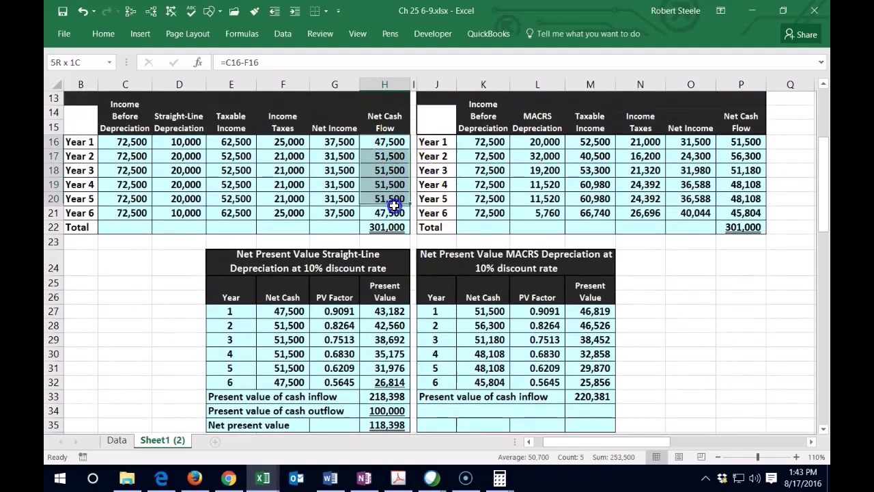
drag(744, 141, 746, 212)
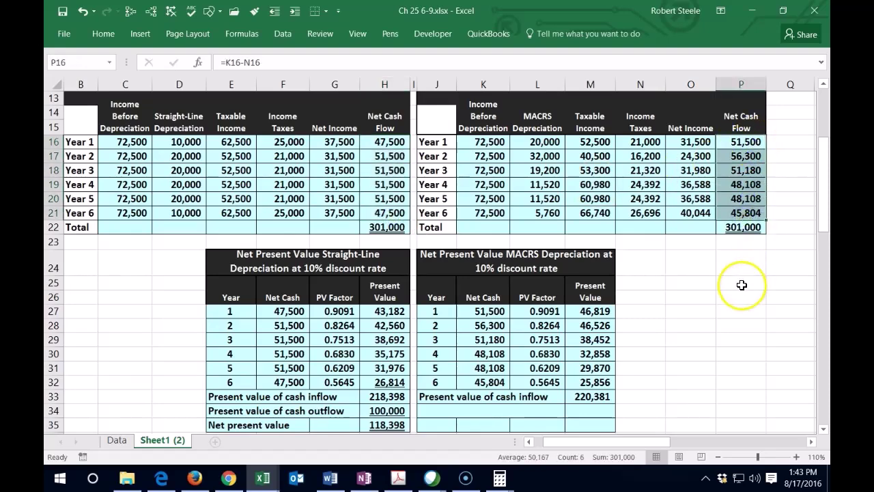
scroll(742, 285, down, 1)
click(438, 369)
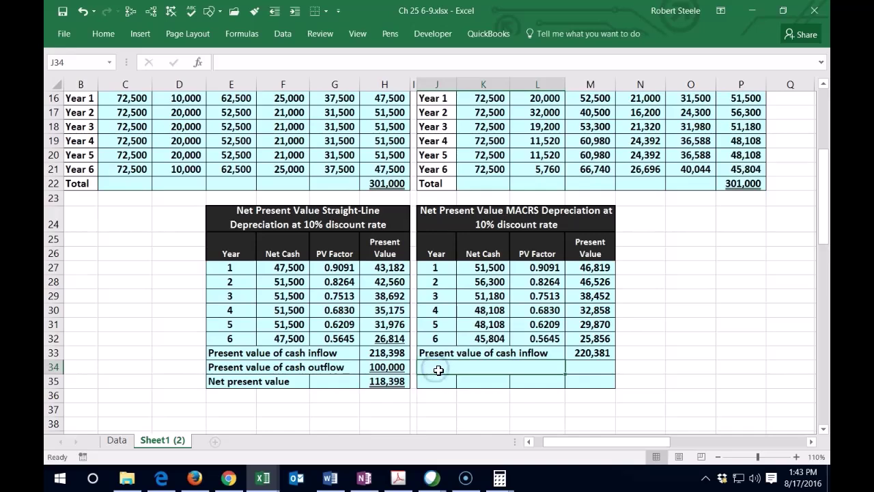
- Link J34 to the E34 cash outflow label and enter 100,000 in M34
text(=)
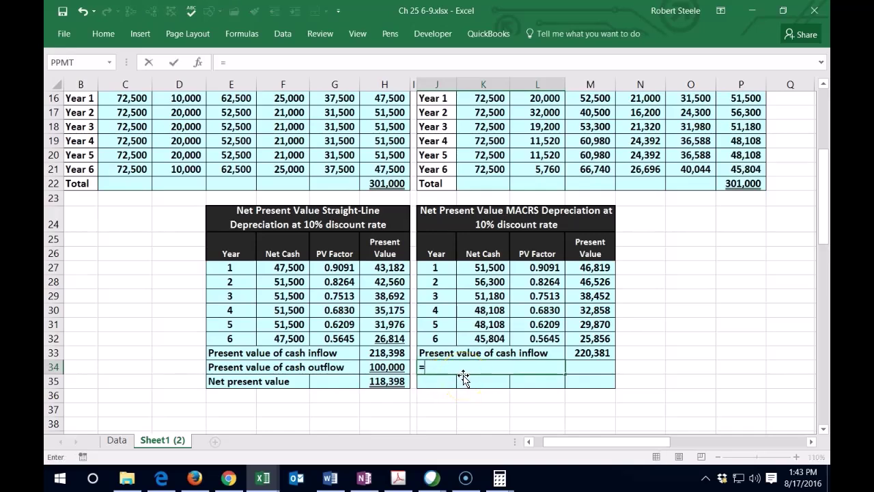
key(Left)
key(Left)
key(Left)
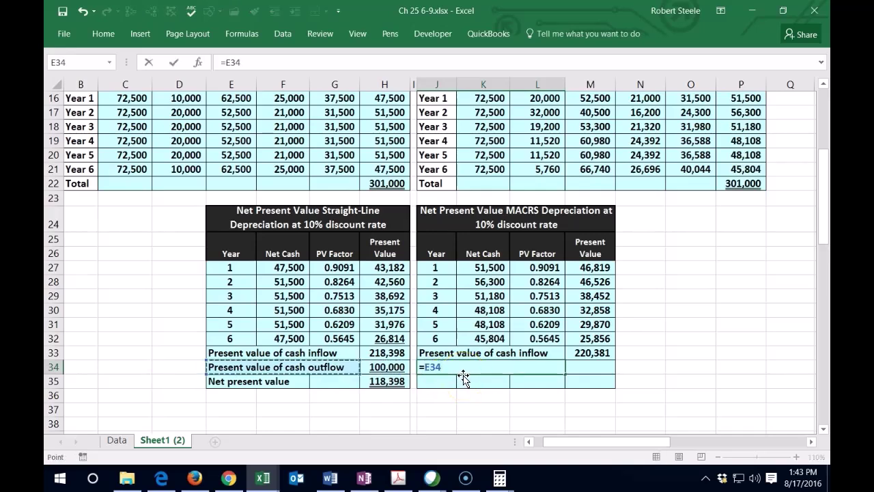
key(Tab)
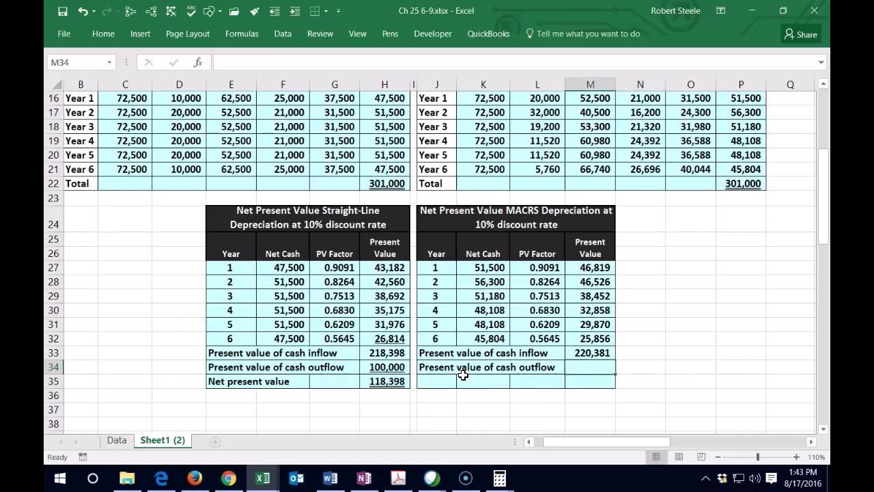
text(100000)
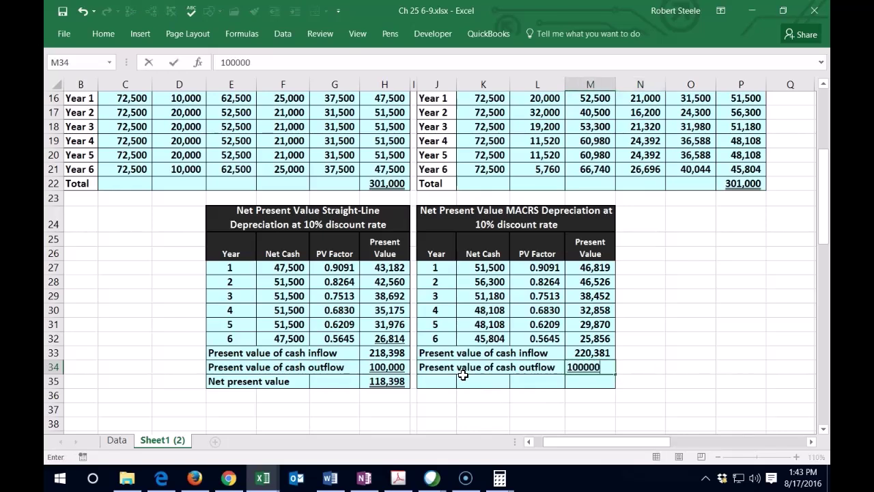
key(Return)
- Link J35 to the E35 label and enter =M33-M34 in M35, giving 120,381
key(Left)
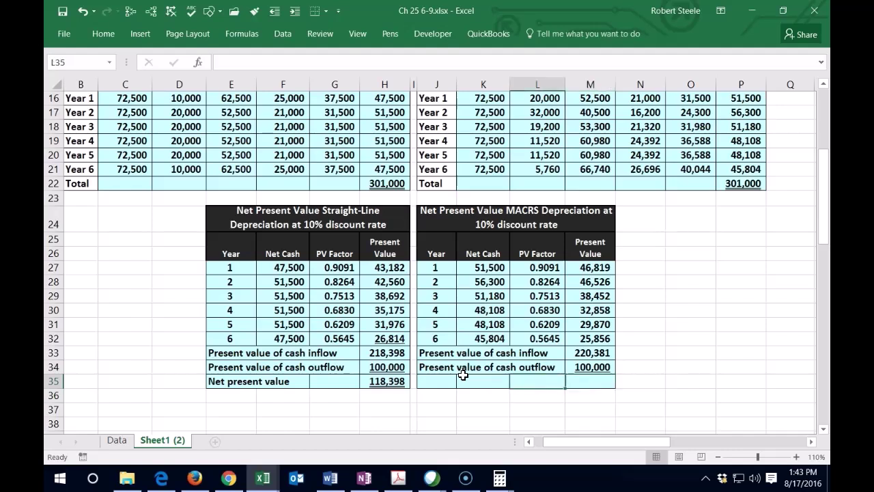
key(Left)
key(Left)
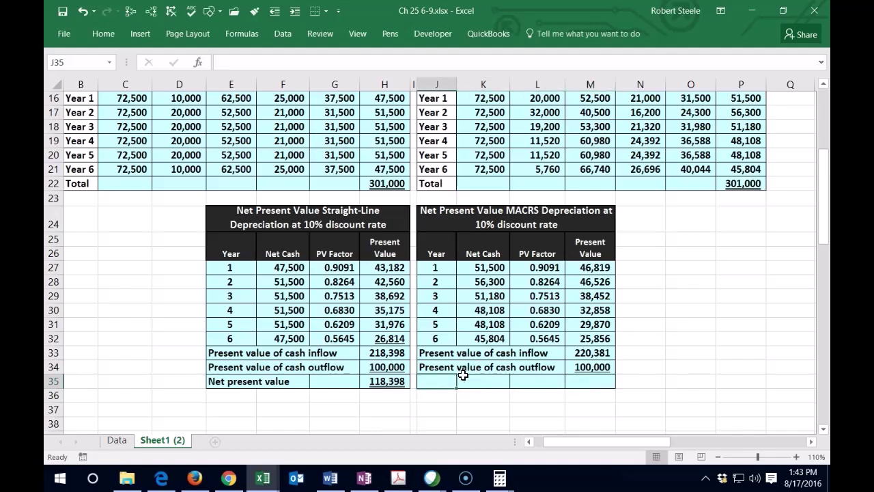
text(=)
key(Left)
key(Left)
key(Left)
key(Left)
key(Left)
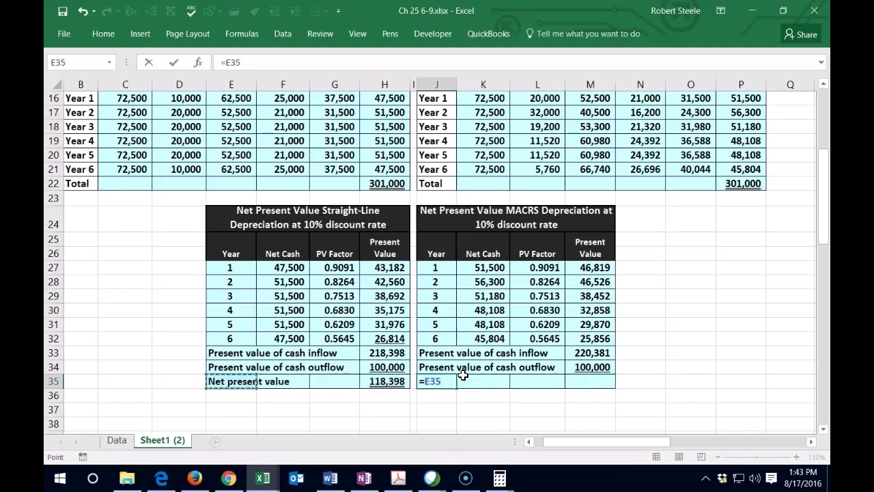
key(Tab)
key(Tab)
key(Tab)
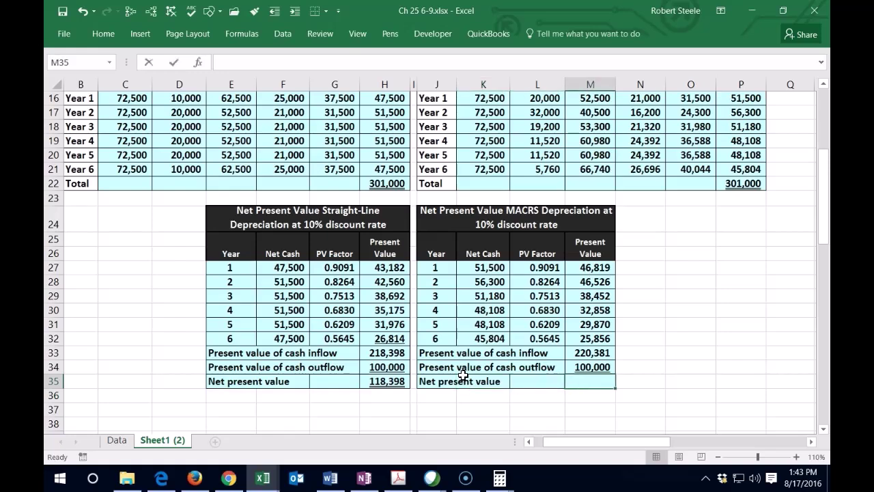
text(=)
click(590, 353)
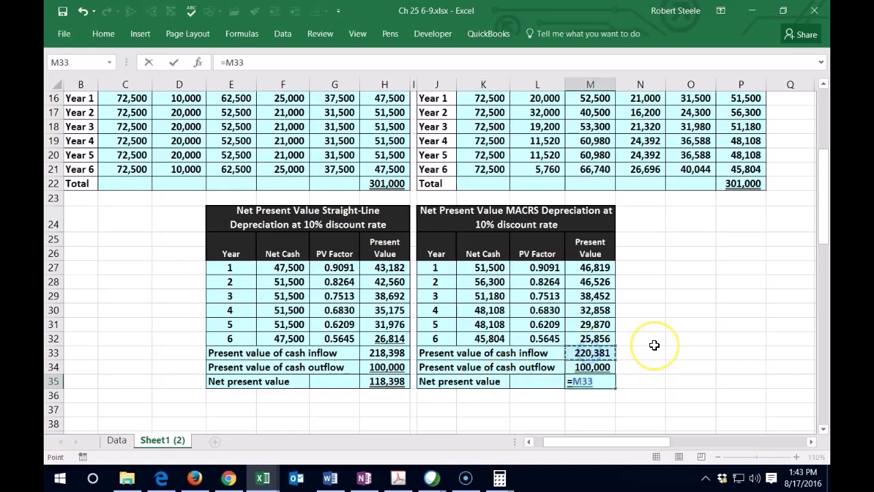
text(-)
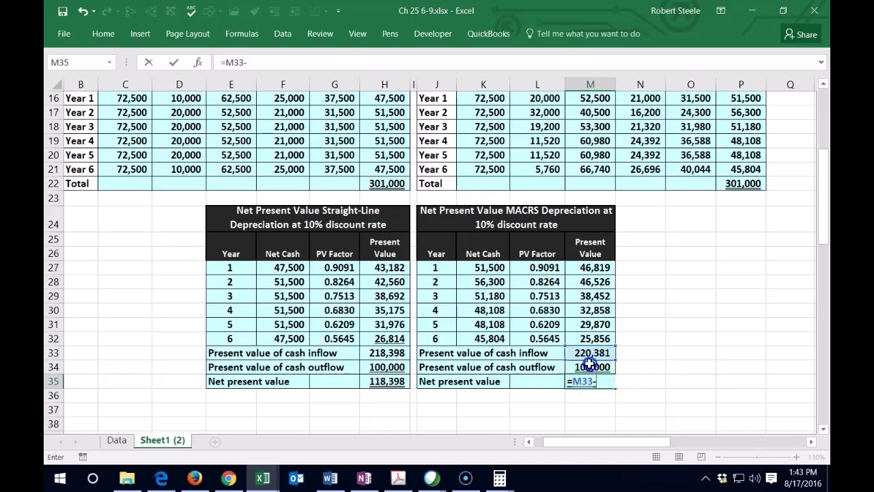
click(589, 366)
key(Return)
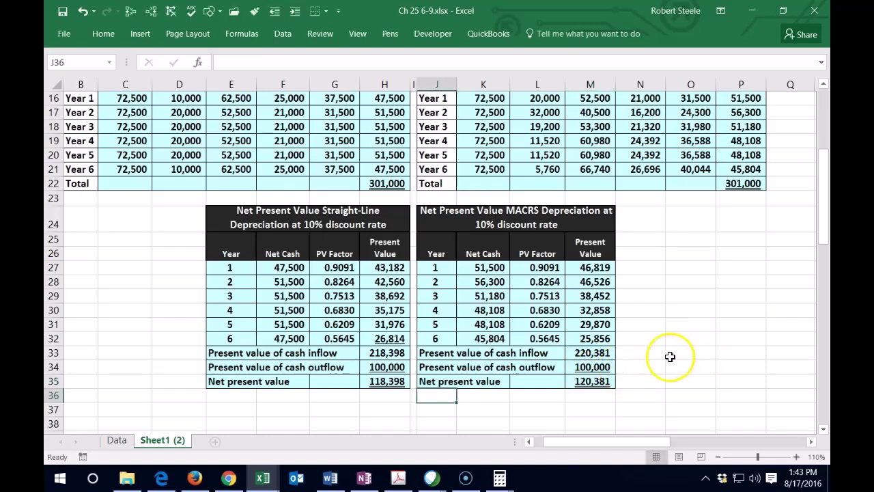
click(600, 385)
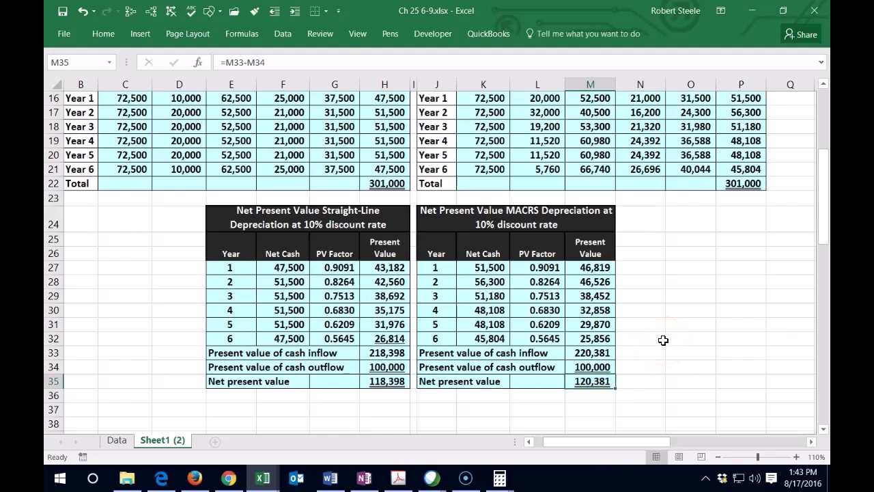